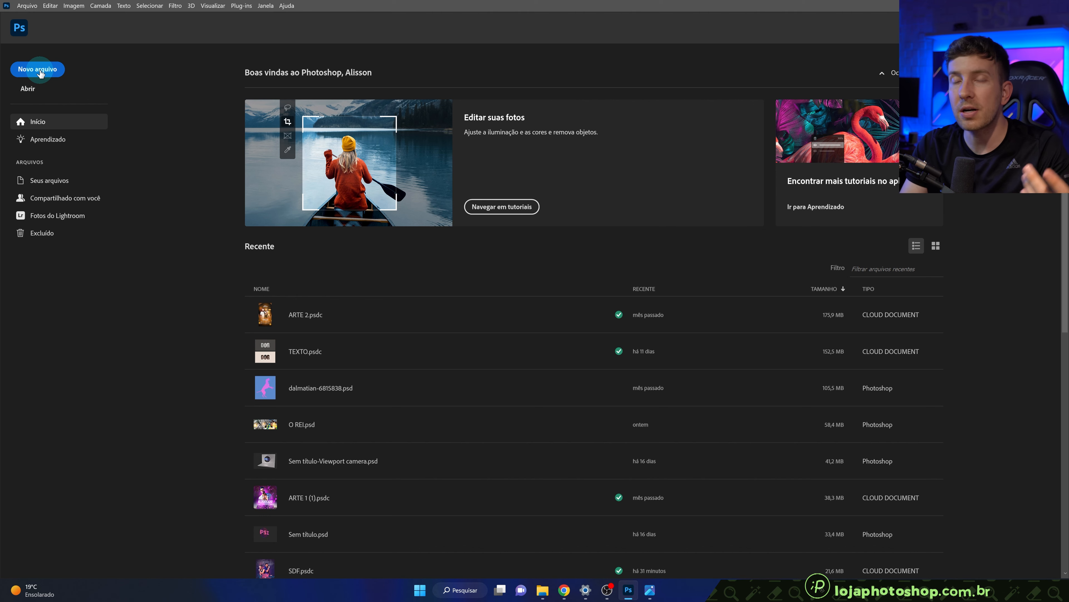
Create a new portrait document 1080 px wide and 1350 px high at 72 pixels per inch with a white background.
click(40, 71)
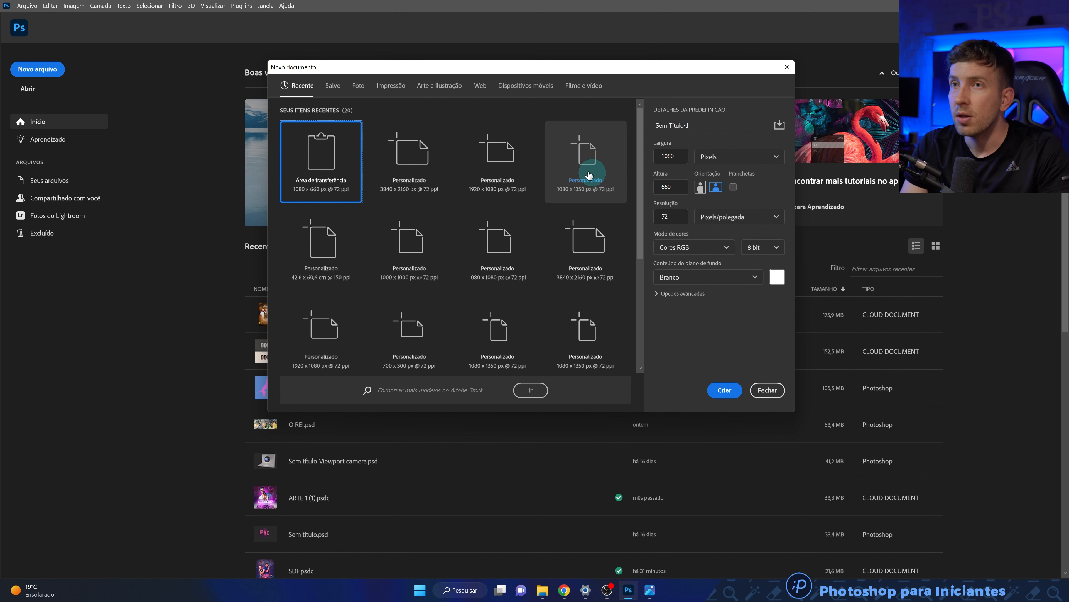
drag(499, 69, 496, 148)
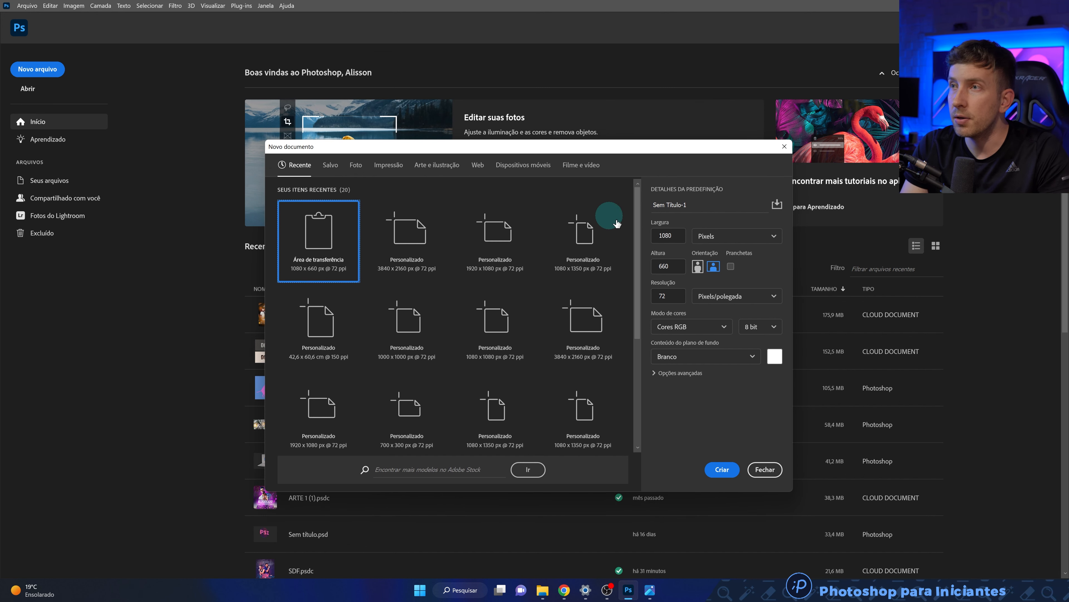
drag(673, 238, 647, 236)
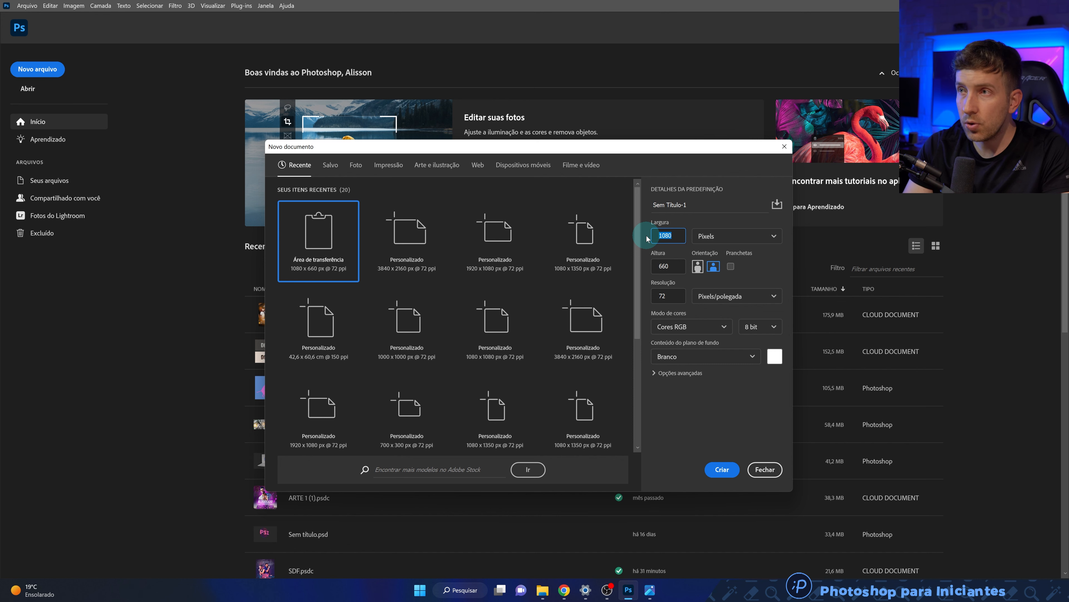
drag(675, 267, 628, 265)
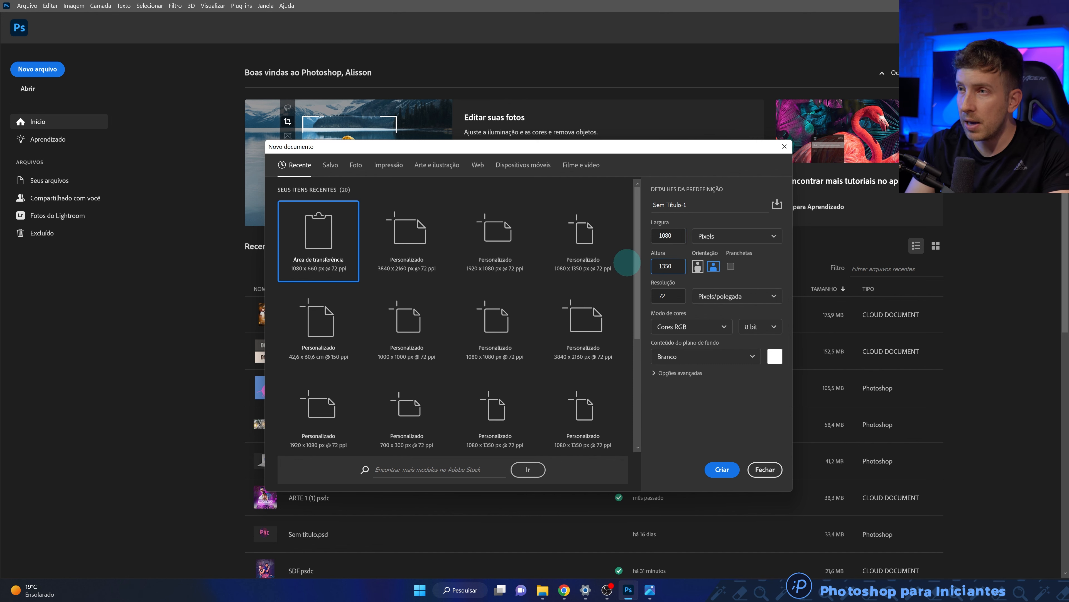
click(613, 168)
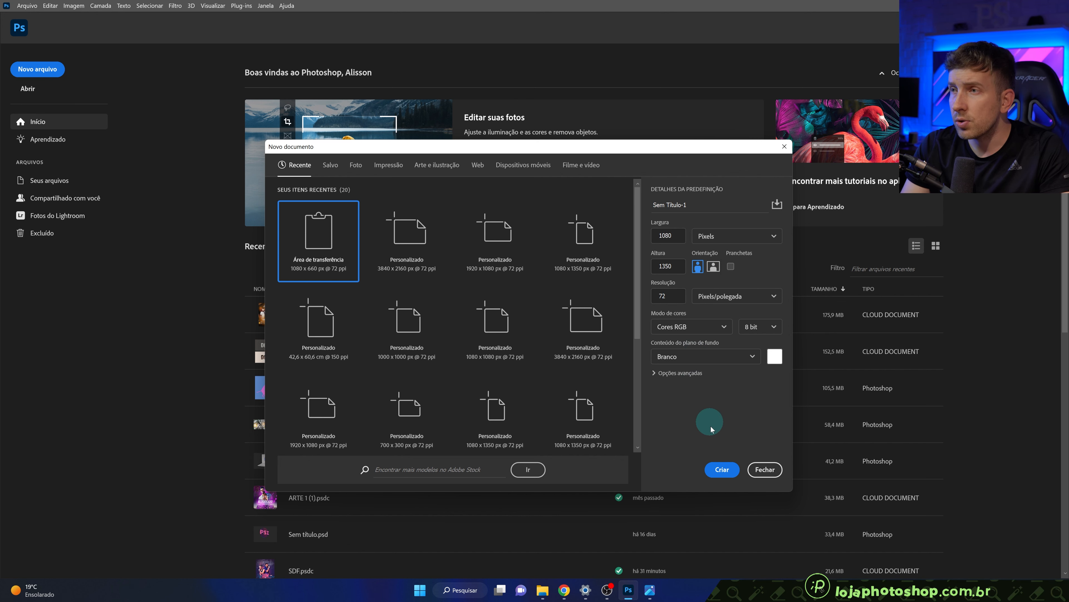
click(721, 471)
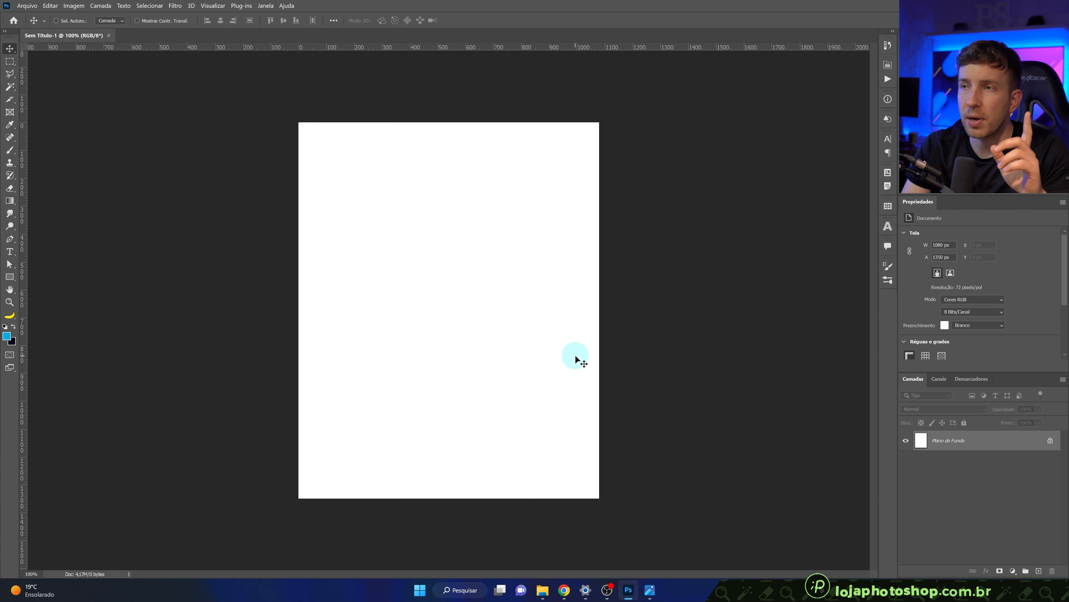
Switch to File Explorer and preview the Som de Faculdade.png image in the POST SOCIAL MEDIA MÚSICA folder, closing the preview when done.
mouse_move(543, 590)
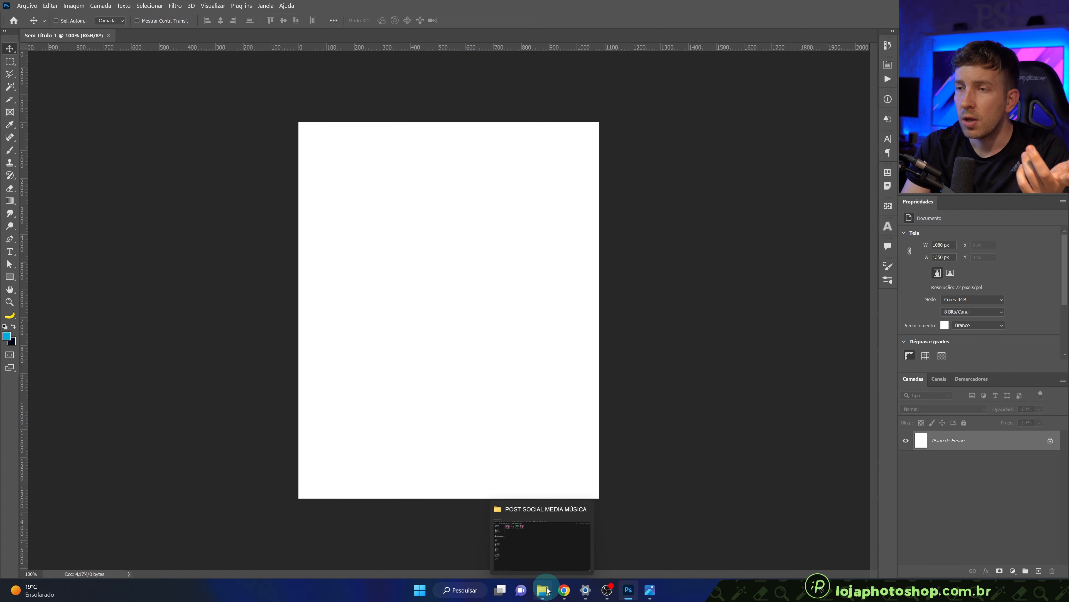
click(549, 561)
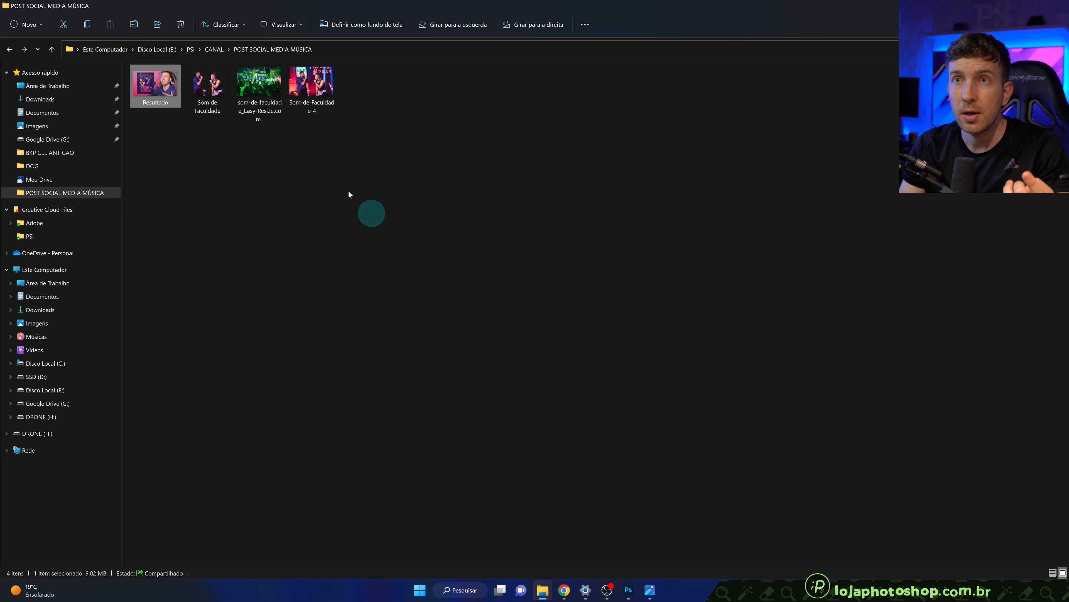
click(217, 100)
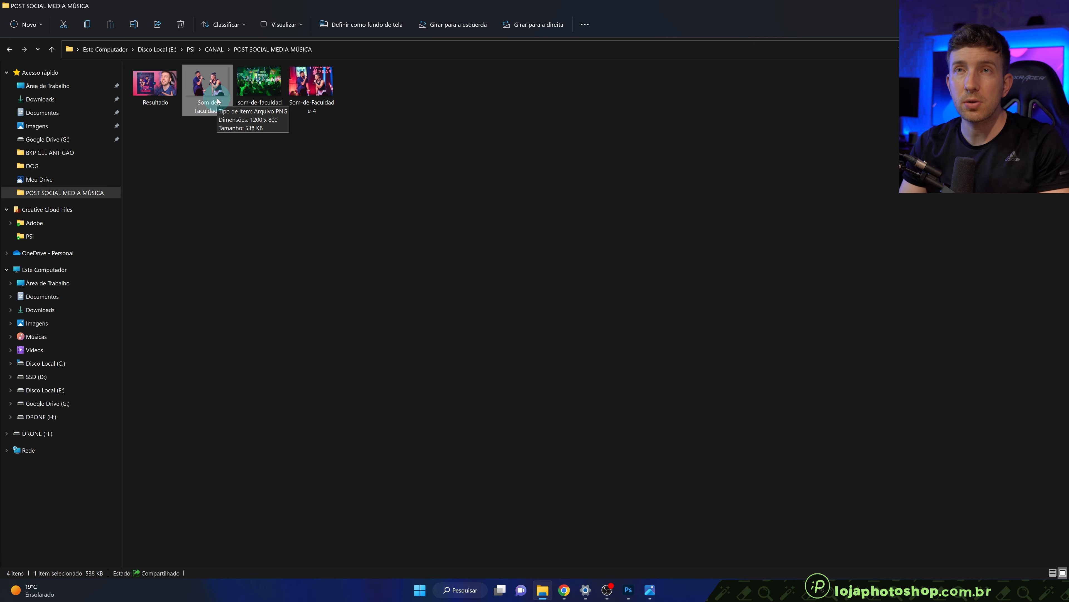
double_click(218, 98)
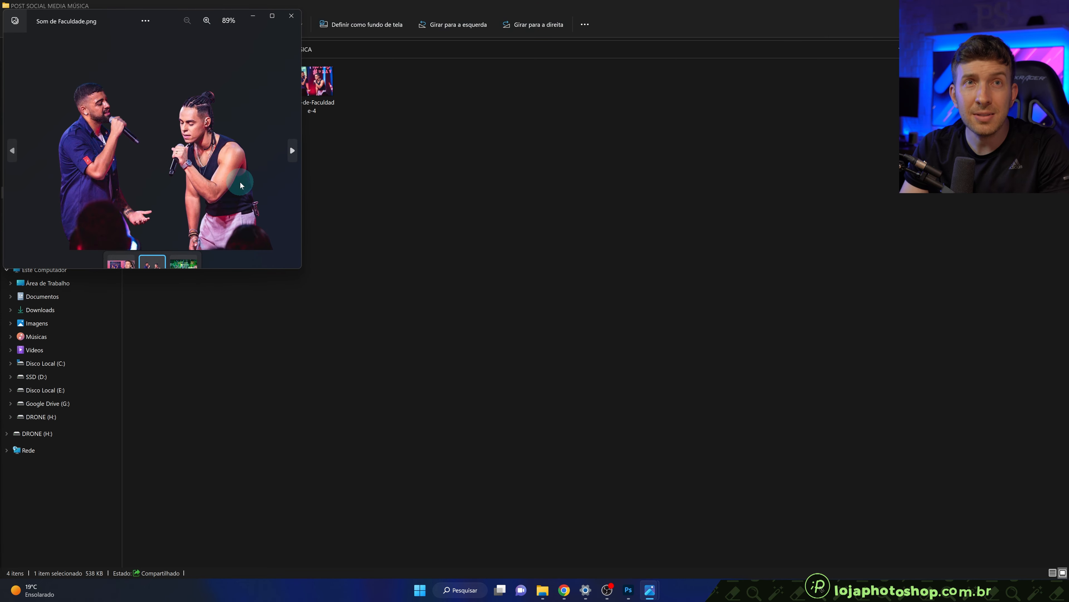
drag(164, 19, 411, 136)
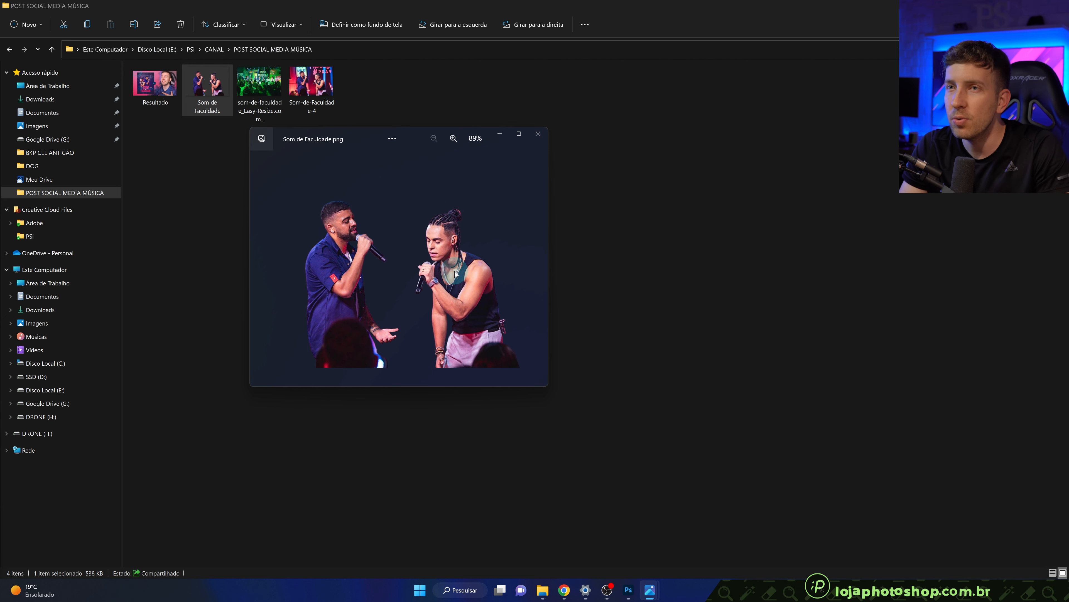
click(538, 134)
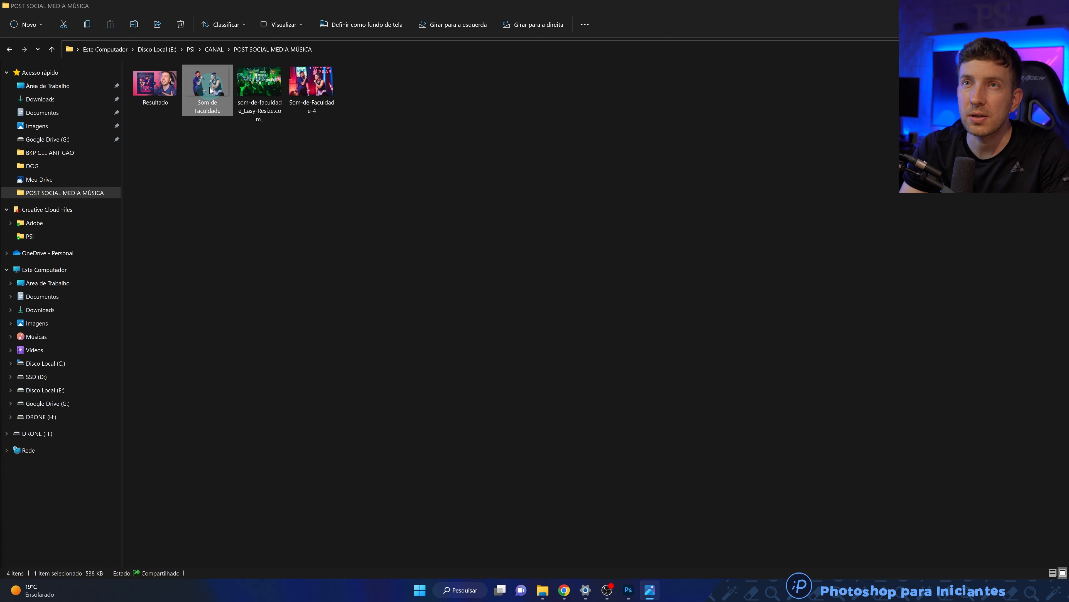
Return to Photoshop and place the Som de Faculdade image into the document as an embedded object.
mouse_move(635, 598)
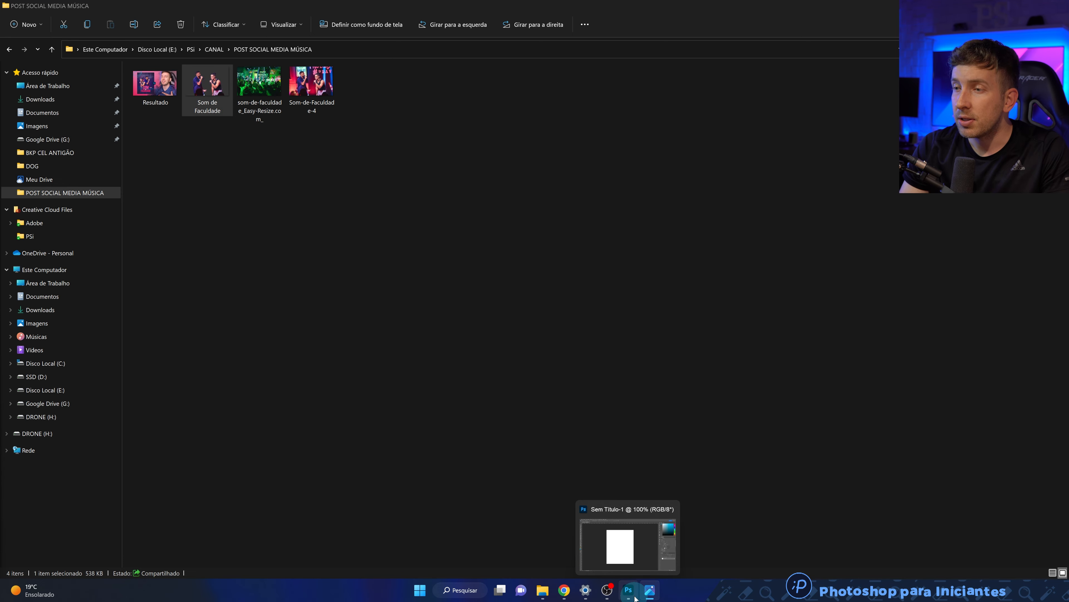
click(634, 595)
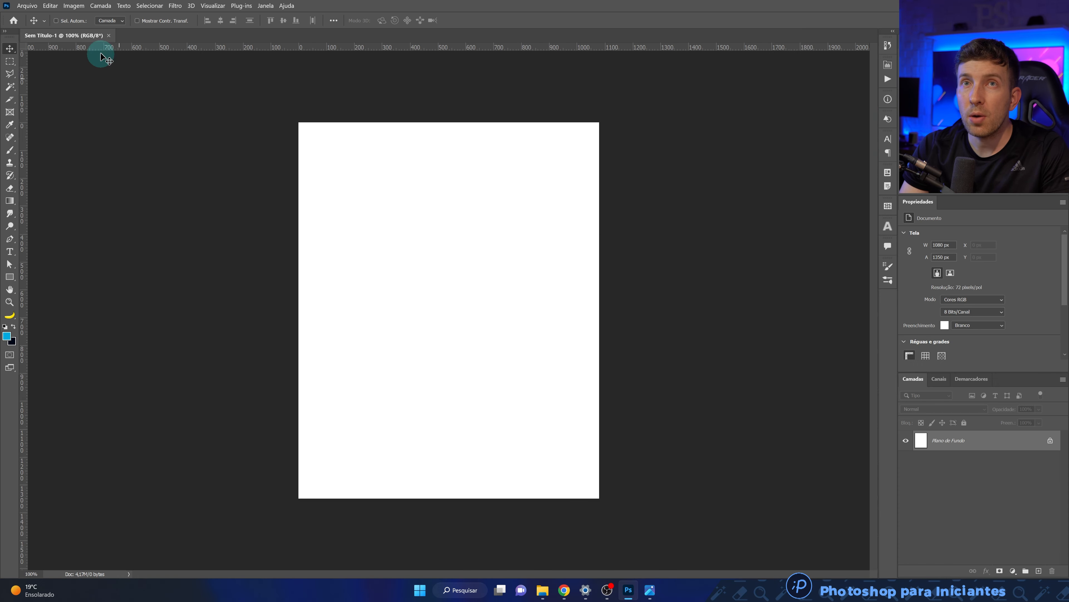
click(27, 6)
click(74, 199)
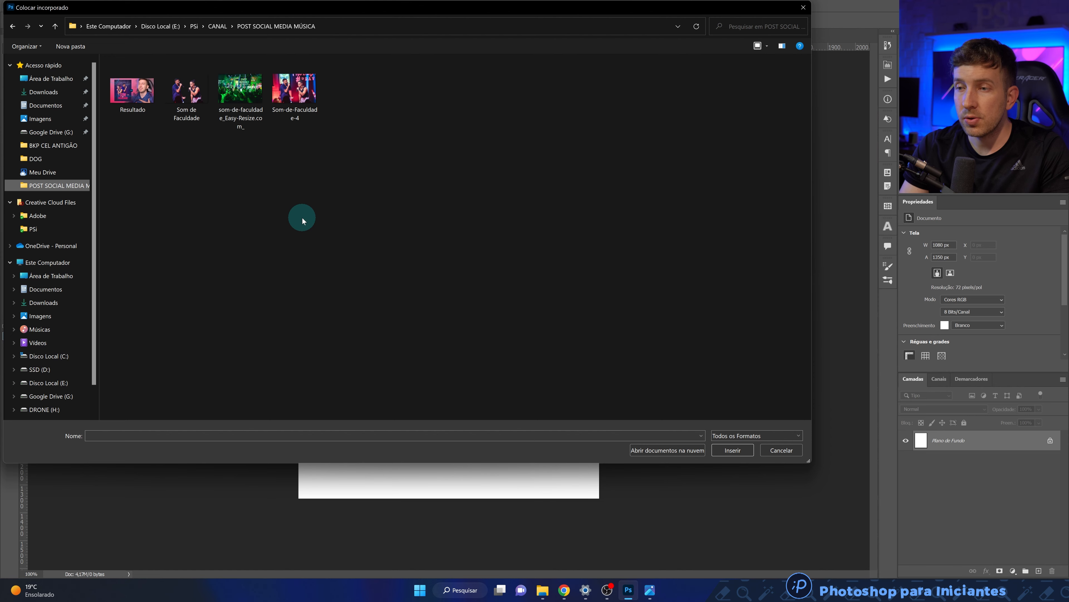
click(194, 102)
double_click(195, 102)
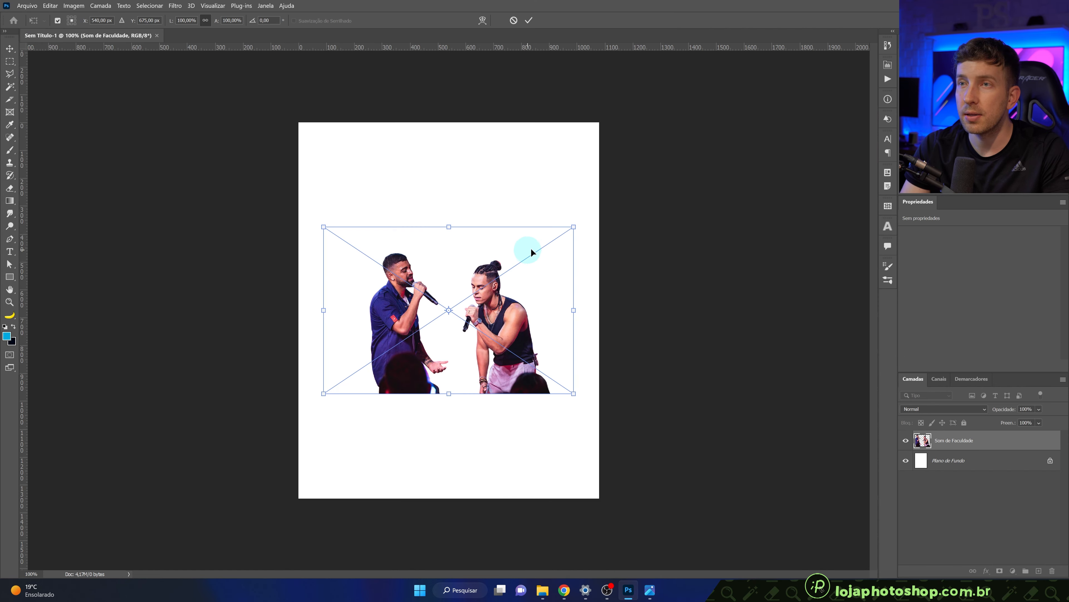
Enlarge the placed image to about 171% so the two singers span the canvas width, and commit the transformation.
drag(575, 228, 661, 167)
drag(635, 228, 623, 199)
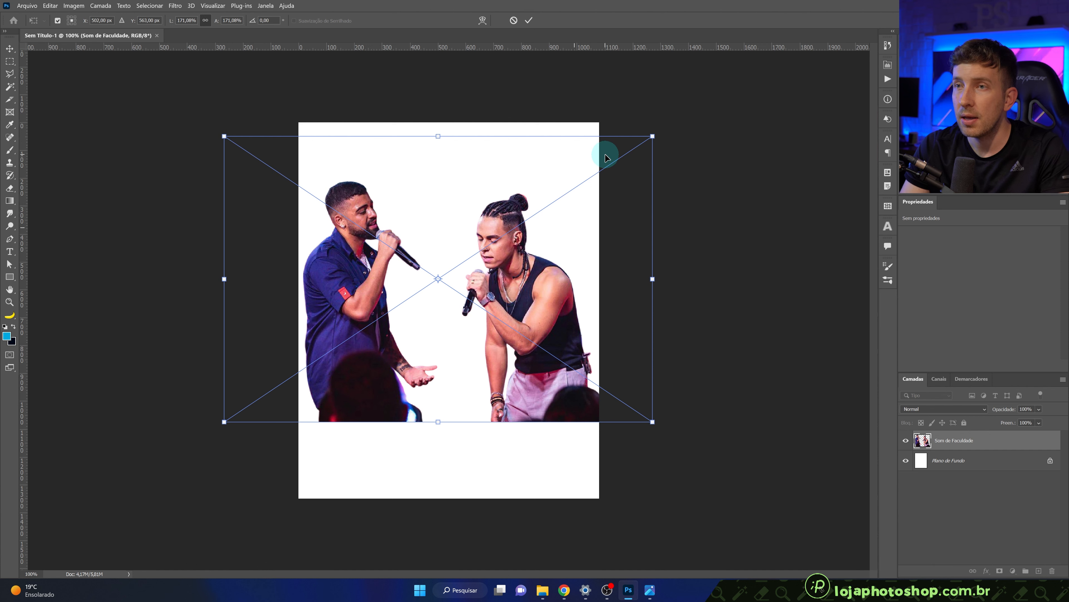
click(529, 22)
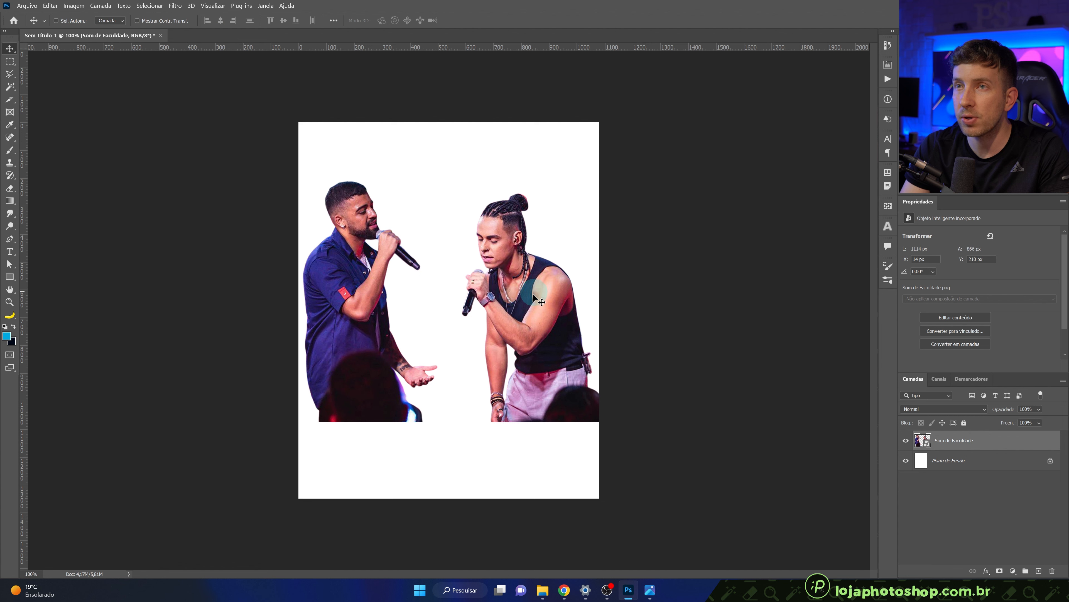
Rasterize the Som de Faculdade layer and reposition it so the blue-shirted singer stands fully inside the canvas.
drag(534, 299, 407, 320)
drag(500, 333, 606, 319)
right_click(995, 443)
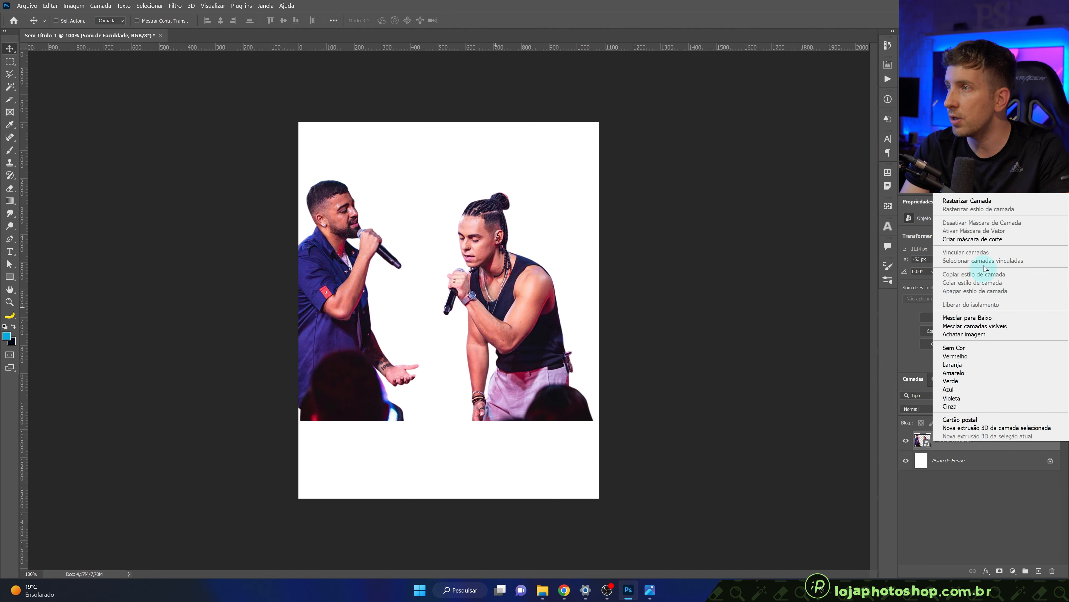
click(986, 203)
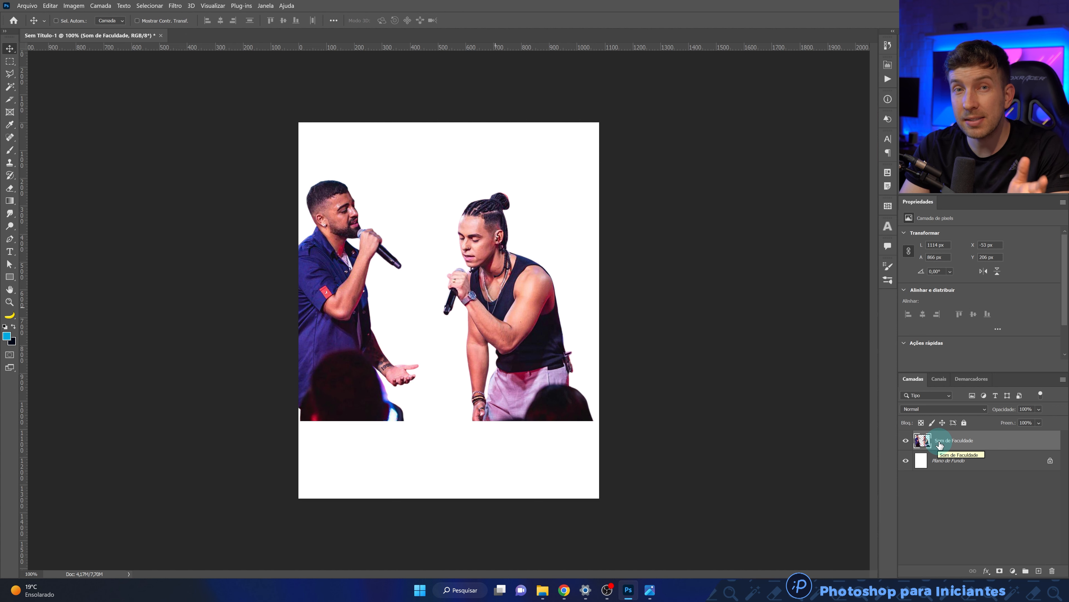
drag(511, 344, 547, 344)
Select the blue-shirted singer with a rectangular marquee about 555 by 970 px and cut him onto a new layer.
click(15, 62)
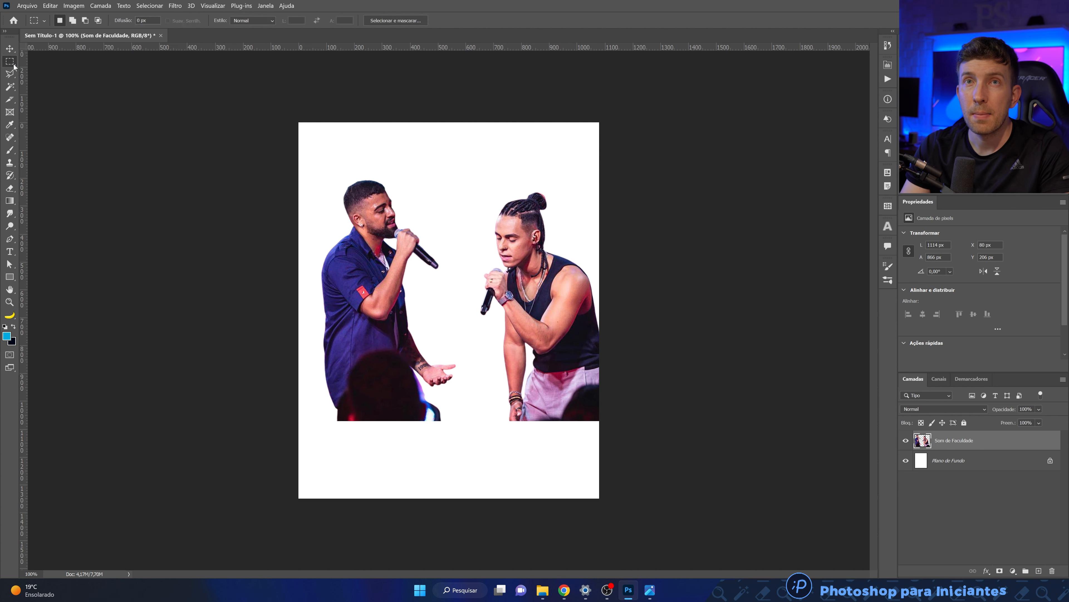
click(50, 61)
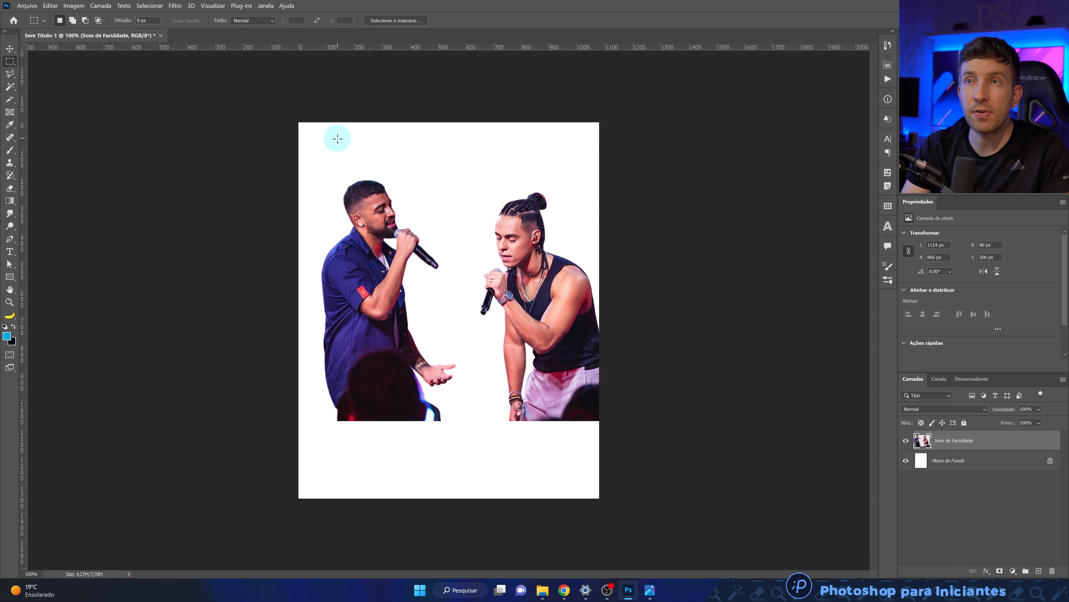
drag(309, 169, 462, 439)
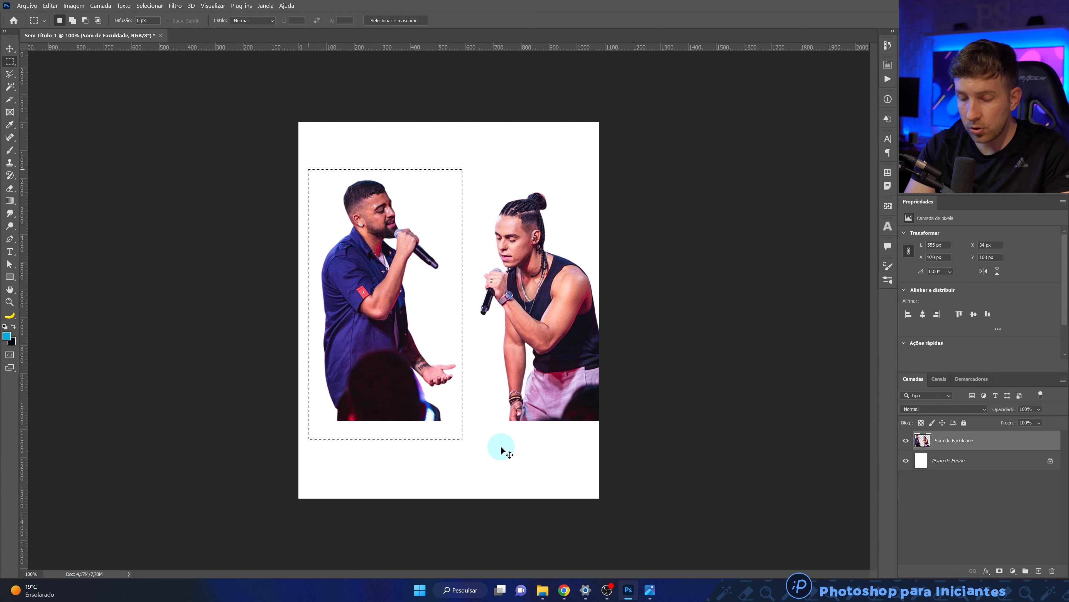
key(ctrl+shift+j)
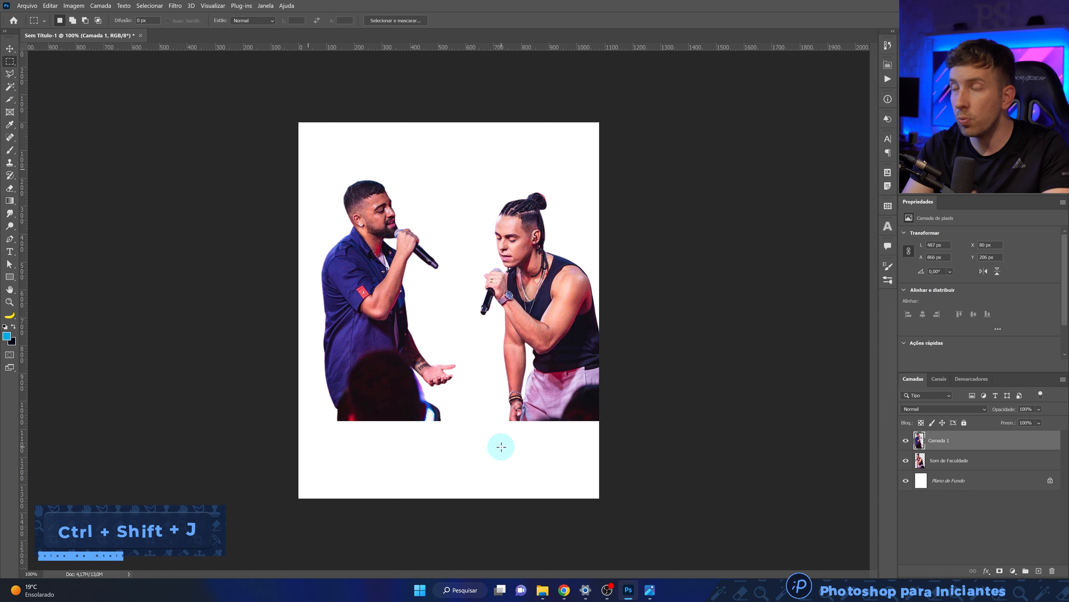
Stack Camada 1 below the Som de Faculdade layer and reposition both singers so the tank-top singer overlaps the blue-shirted one from the left.
click(953, 460)
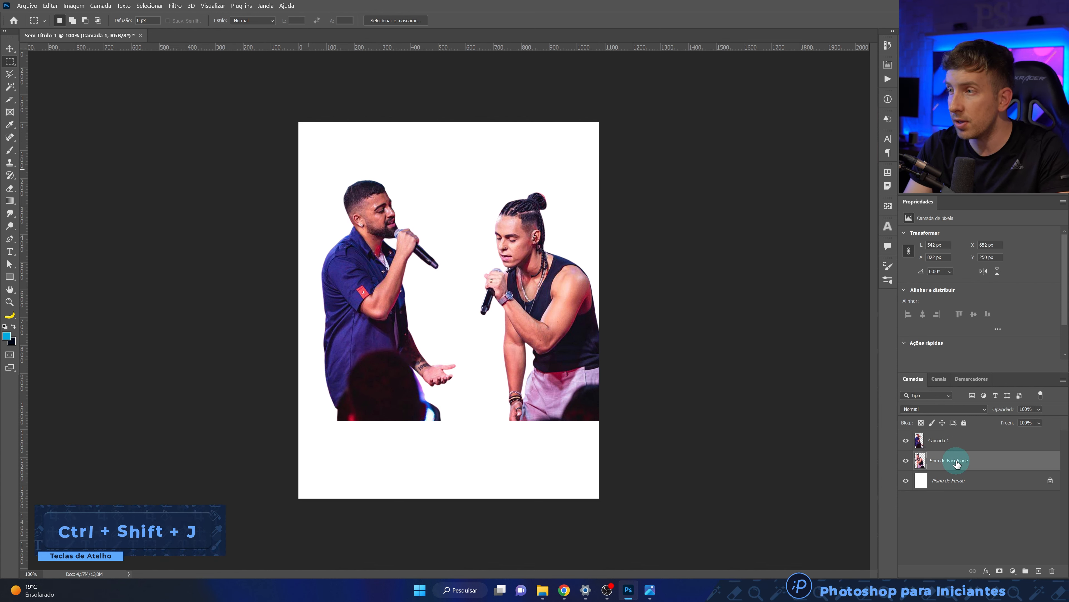
key(v)
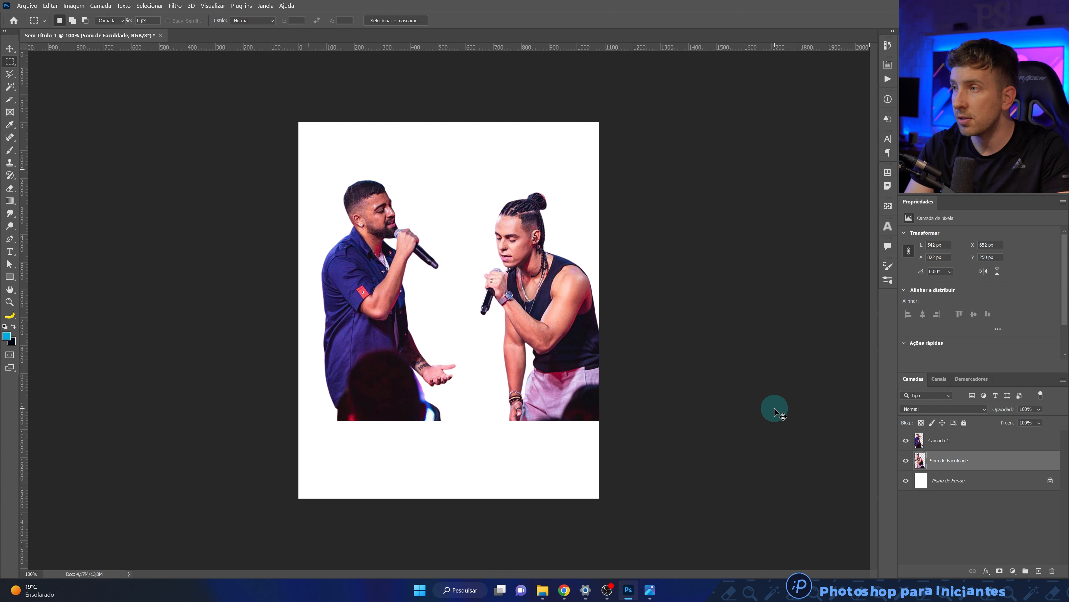
drag(560, 364, 510, 370)
click(1010, 440)
drag(978, 442, 989, 467)
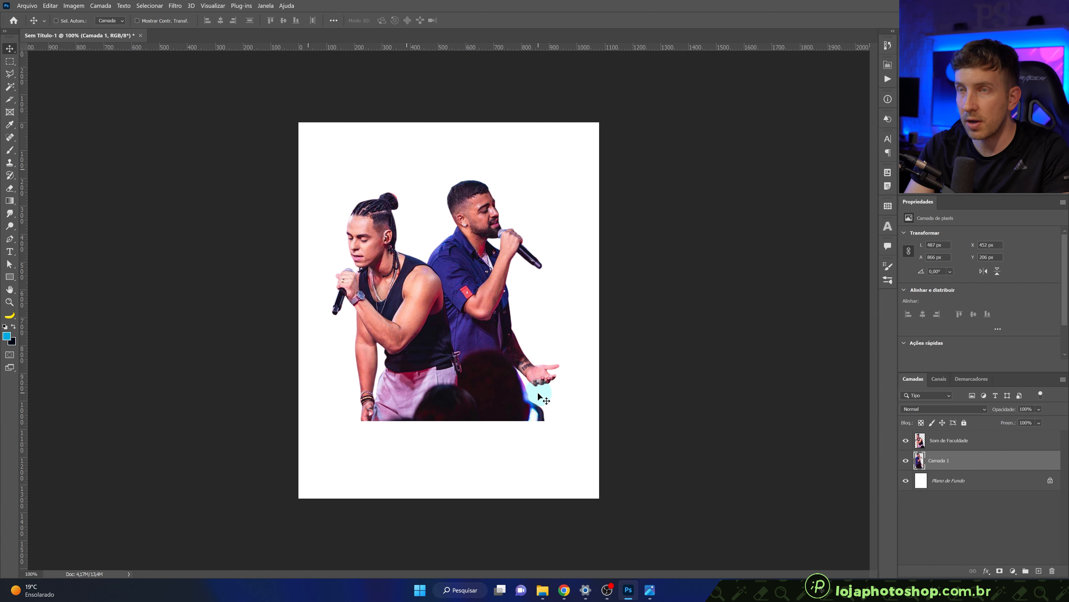
drag(535, 392, 503, 364)
shift+click(950, 440)
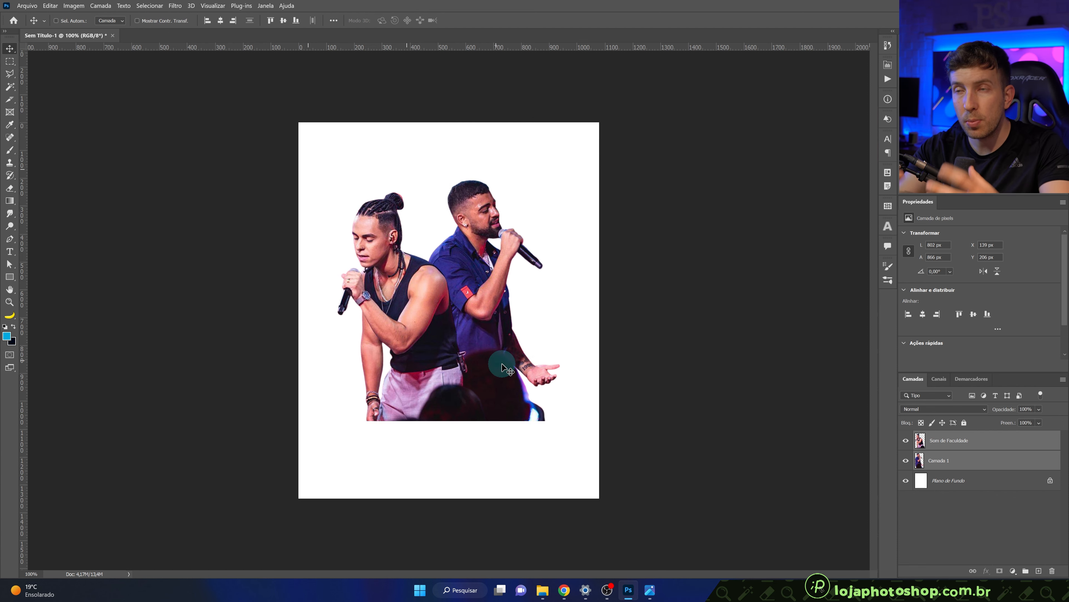
key(ctrl+t)
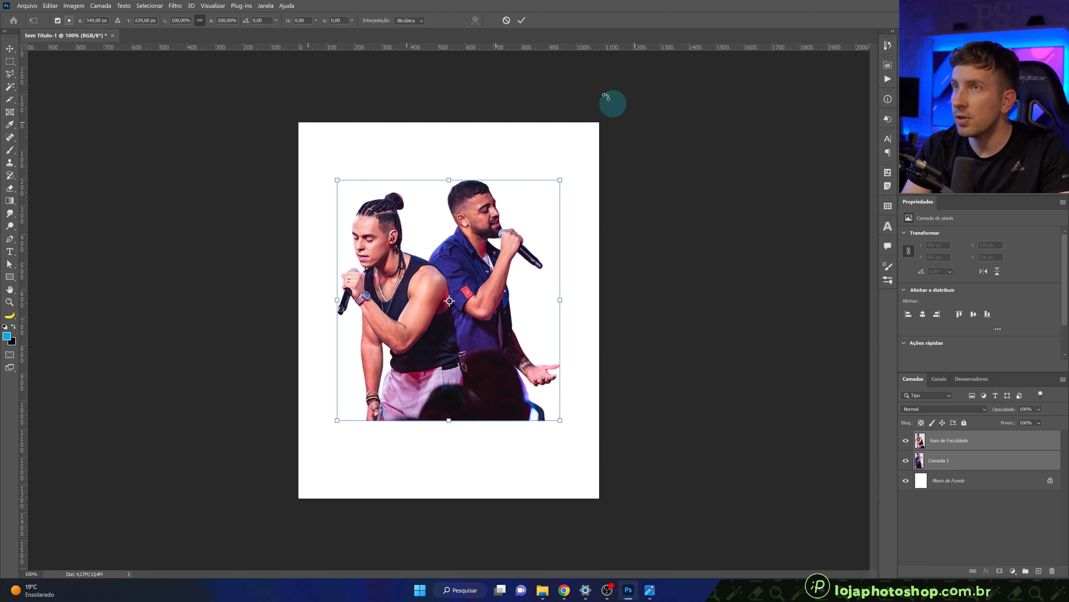
click(508, 21)
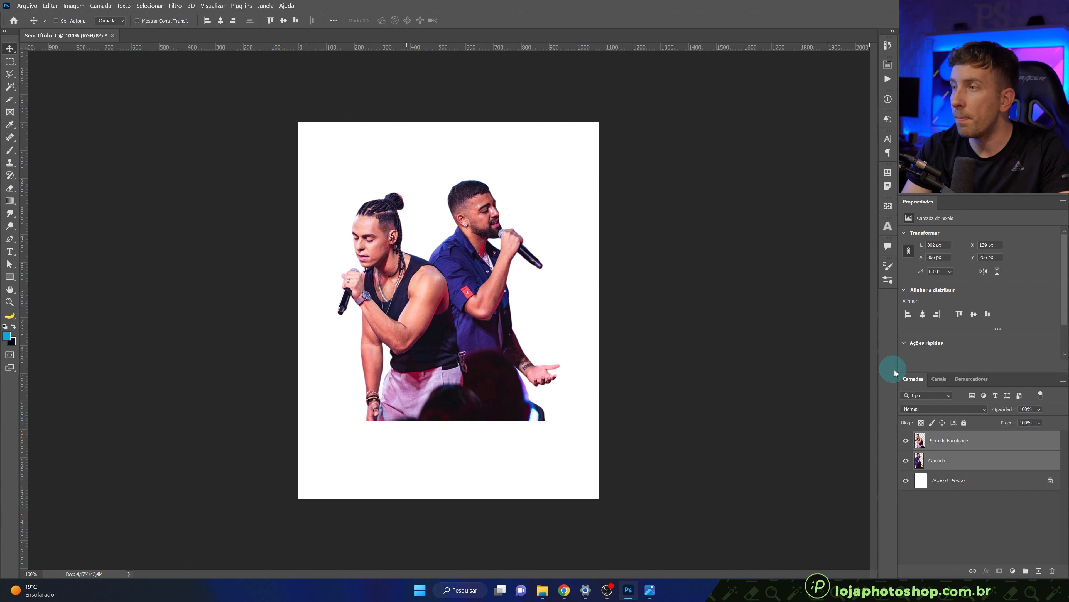
Select the Som de Faculdade and Camada 1 layers and scale them together to about 898 px high, slightly lower on the canvas.
click(966, 447)
ctrl+click(976, 461)
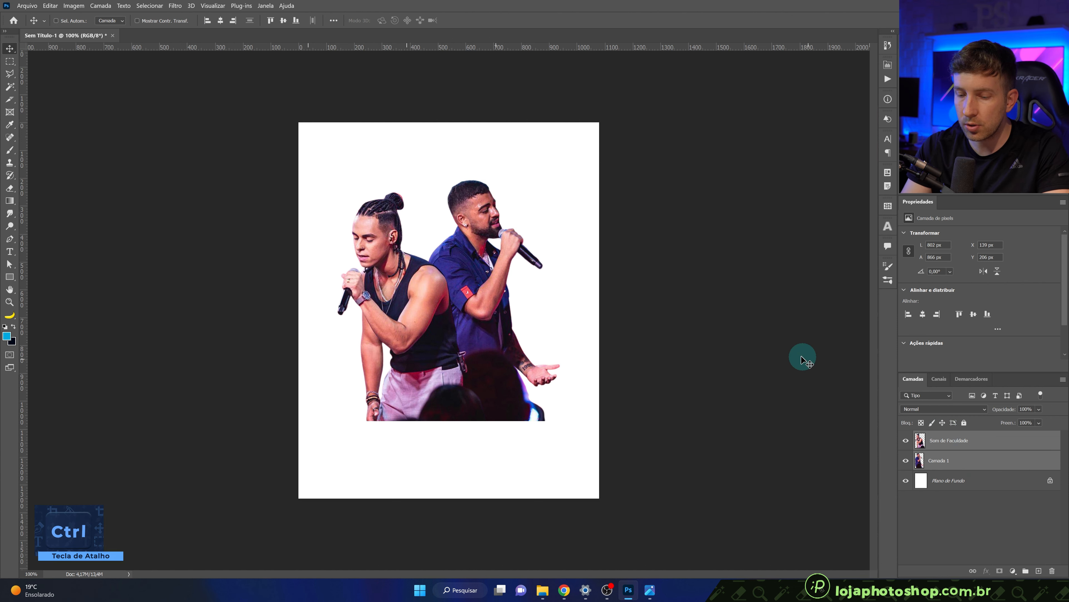
key(ctrl+t)
drag(560, 181, 555, 214)
click(521, 20)
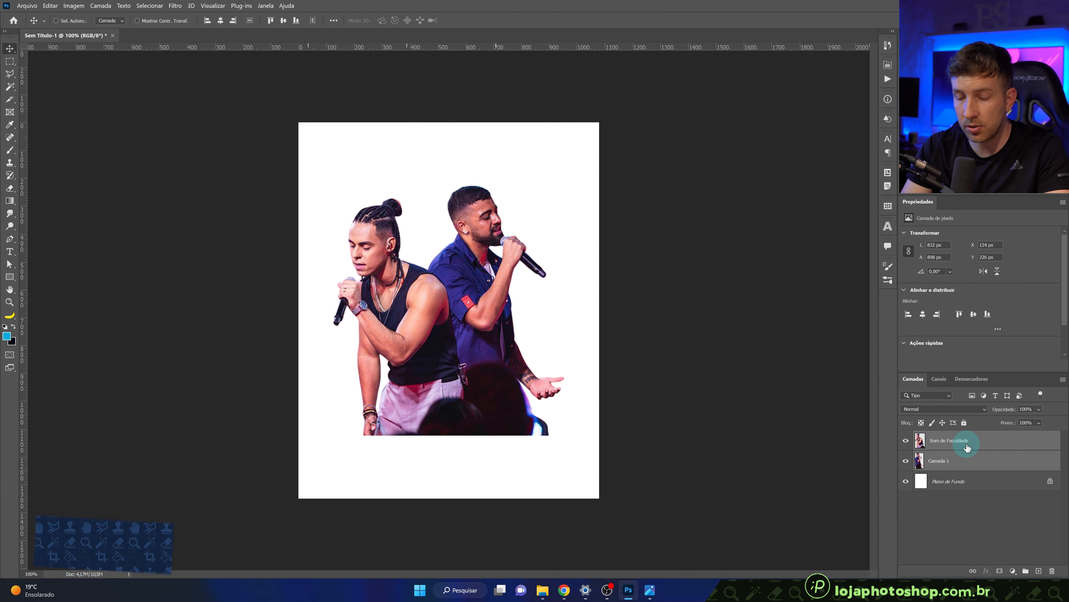
Group the two singer layers and add a layer mask to the group, with the Brush tool active for painting on it.
key(ctrl+g)
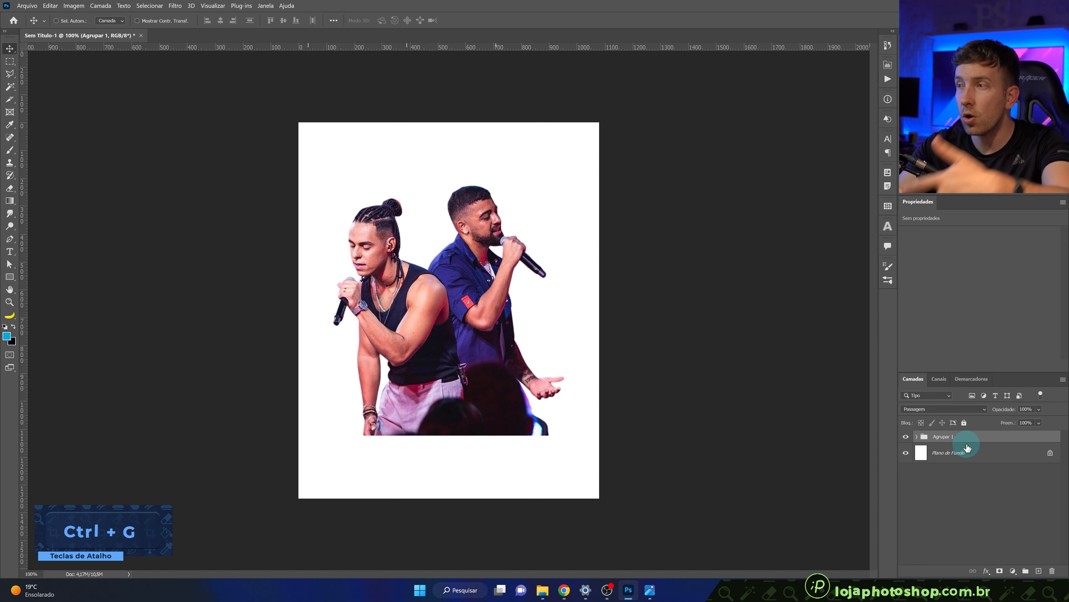
click(1000, 570)
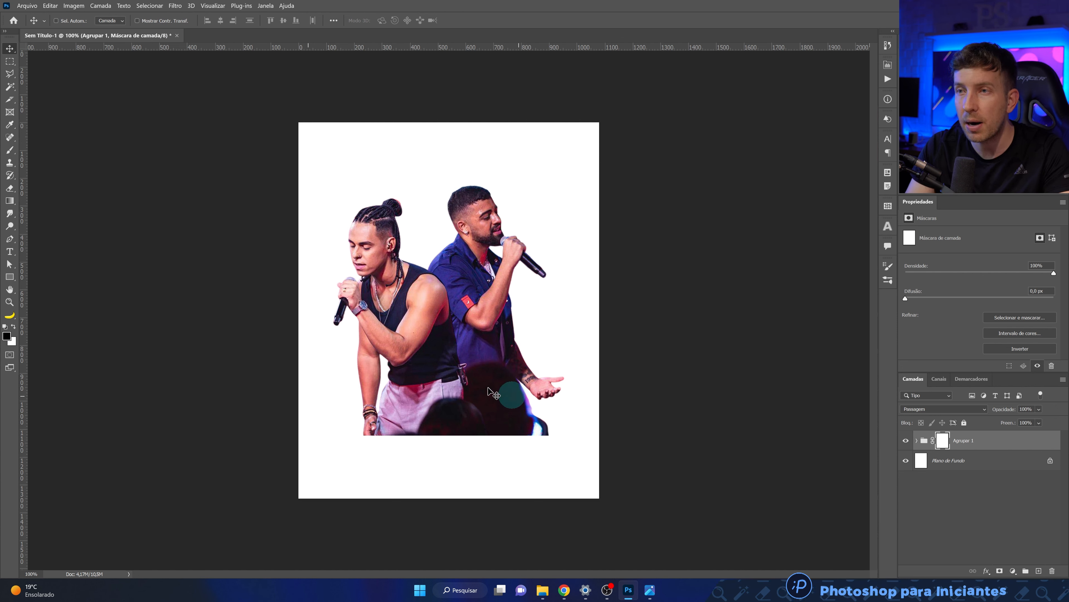
click(11, 151)
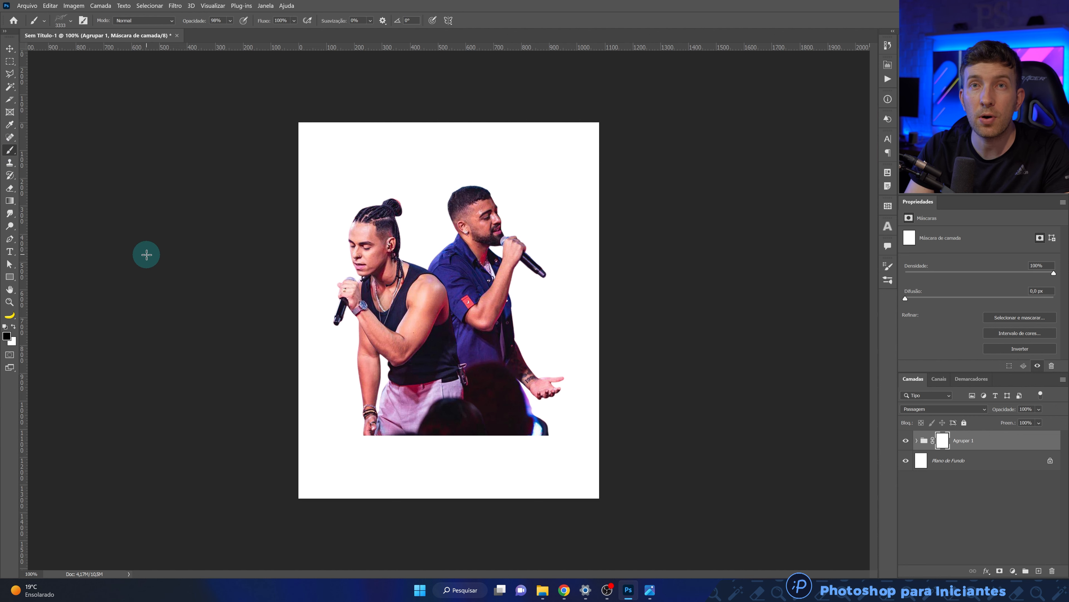
Choose the cloud2 brush from the Krbits Smoke BrushSmoke 1 set for painting on the group's mask.
click(66, 21)
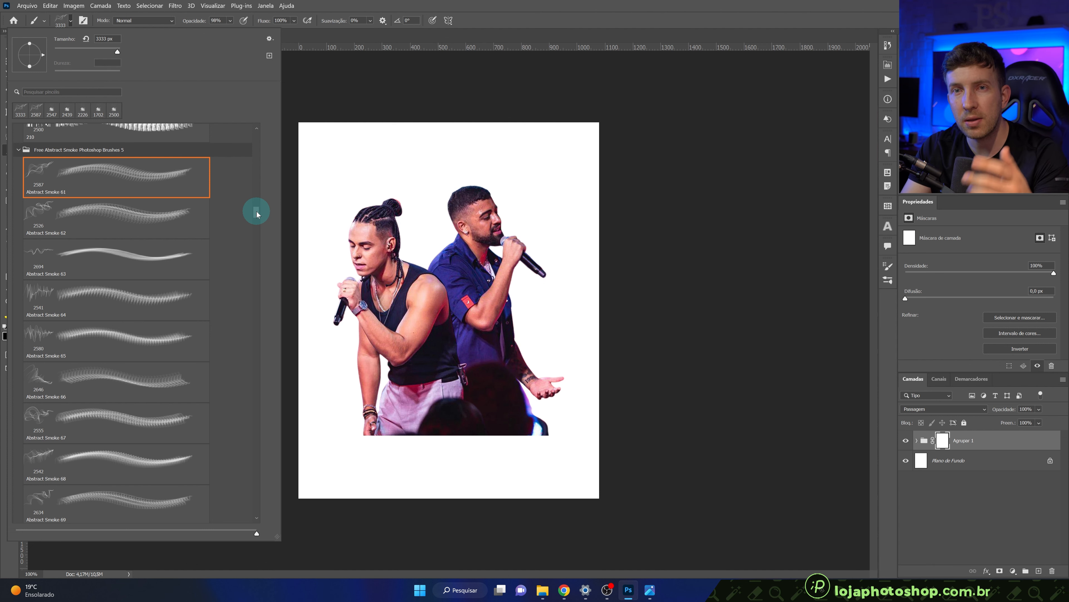
drag(258, 214, 256, 254)
click(208, 317)
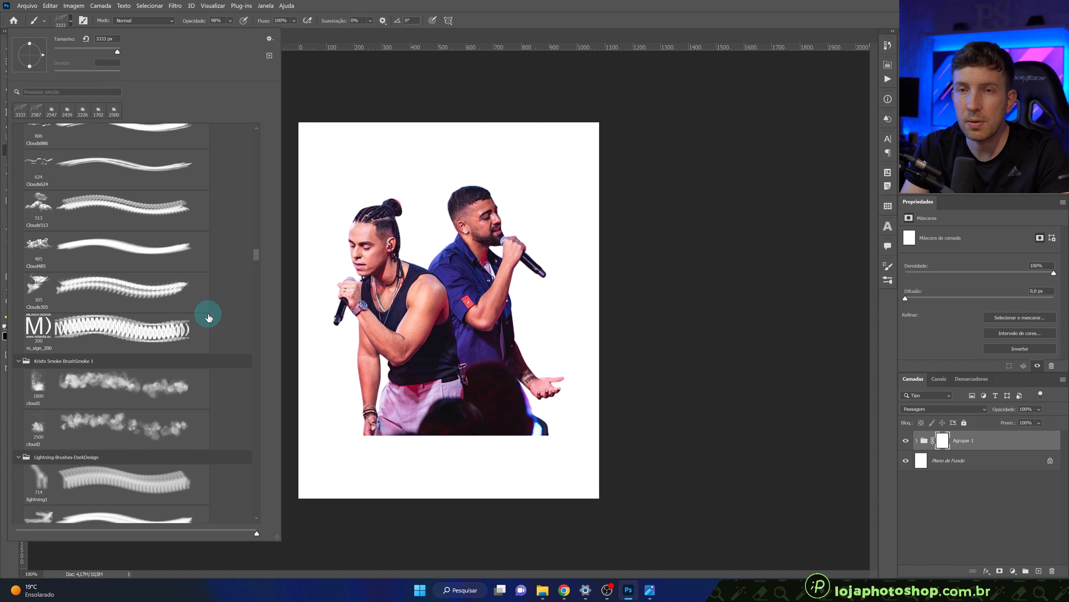
click(157, 432)
click(521, 10)
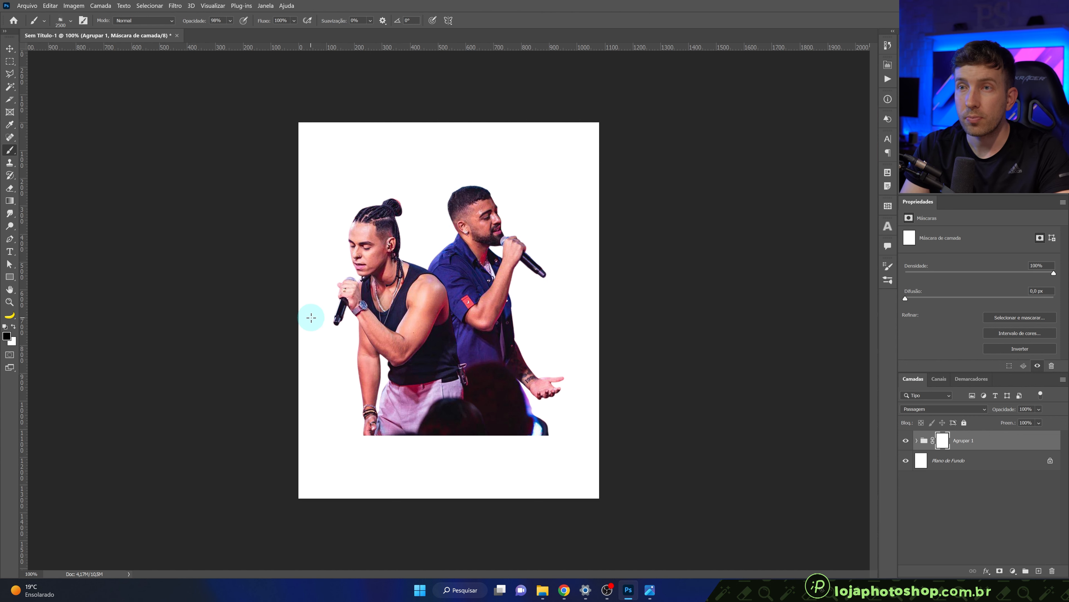
click(71, 21)
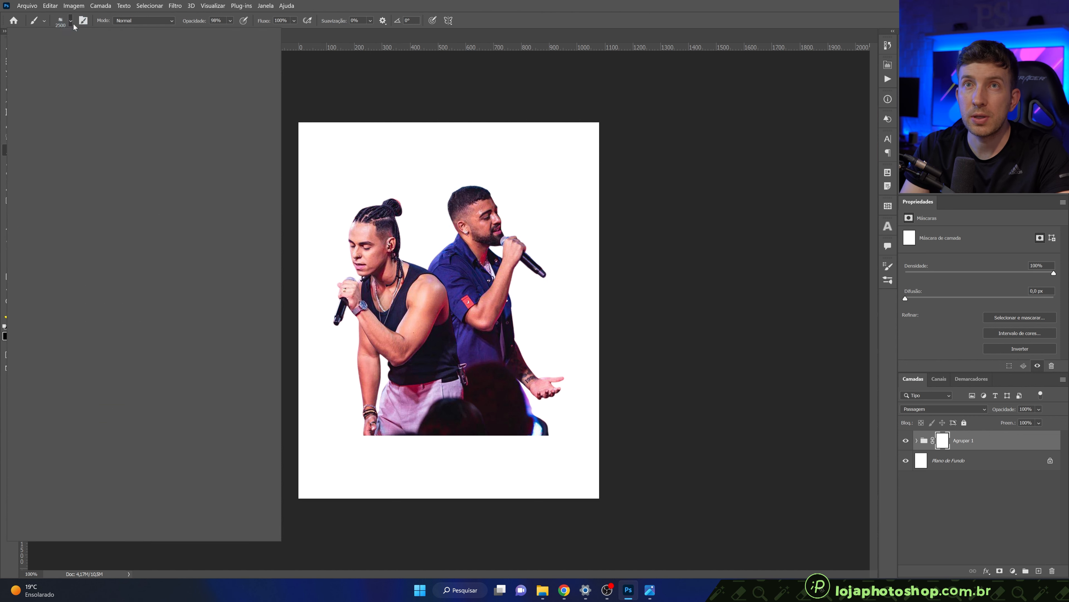
click(73, 24)
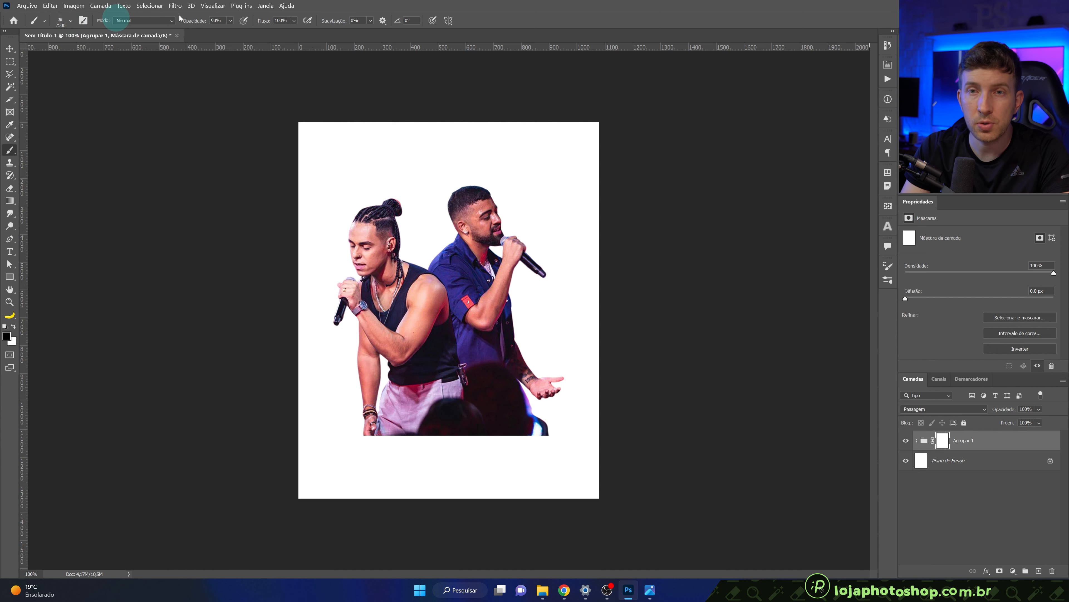
Reduce the smoke brush to about 1601 px and set its opacity to 100%.
drag(500, 392, 472, 358)
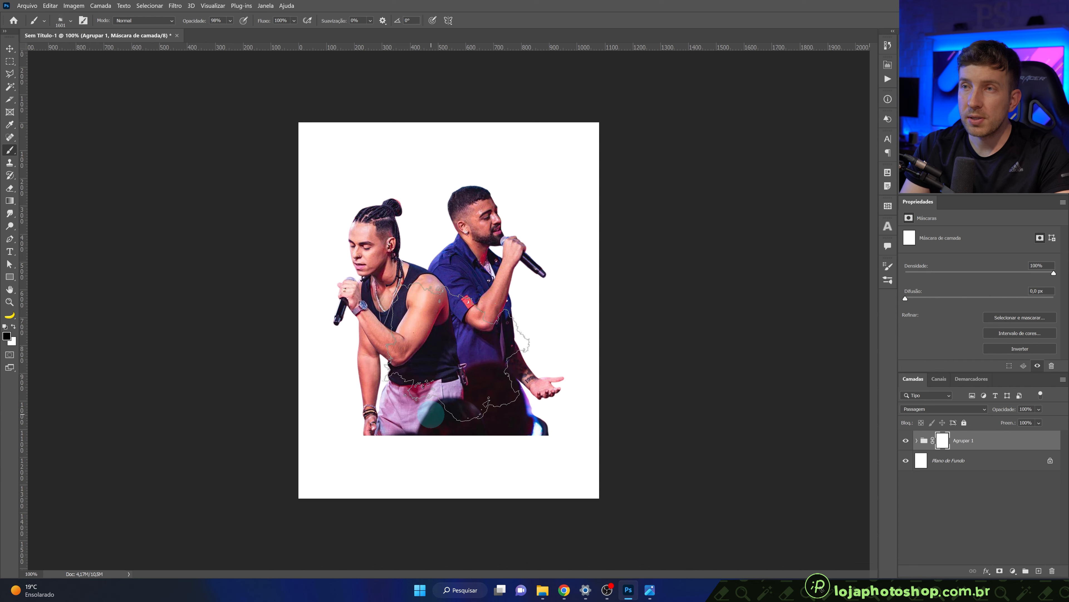
key(Caps_Lock)
key(Caps_Lock)
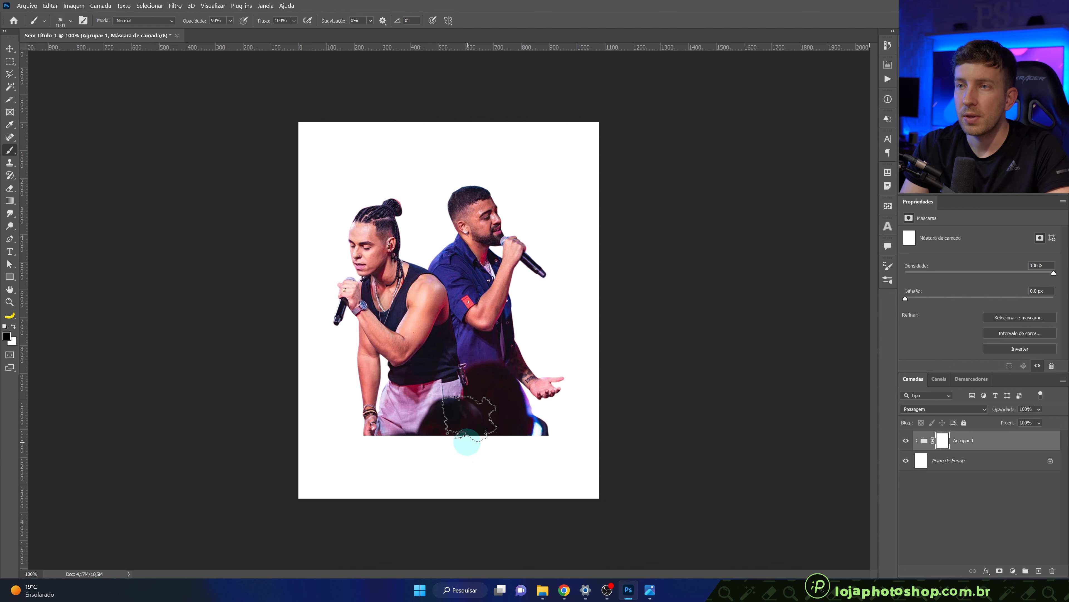
click(230, 20)
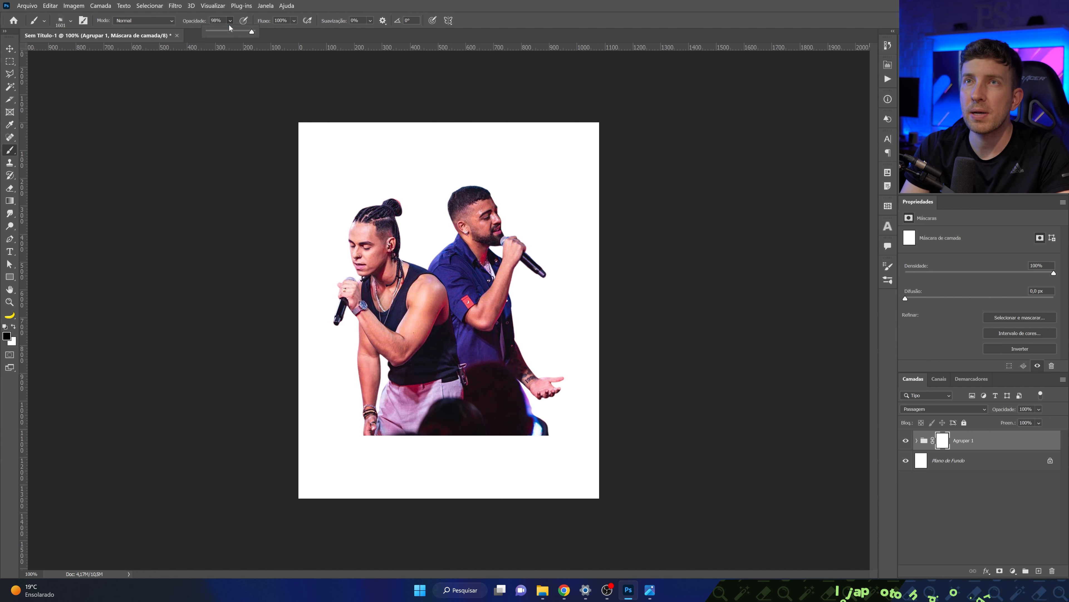
drag(243, 31, 258, 32)
Clear the smoke brush's controls (Limpar Controles do Pincel) to switch off its shape dynamics, scattering and transfer.
click(83, 21)
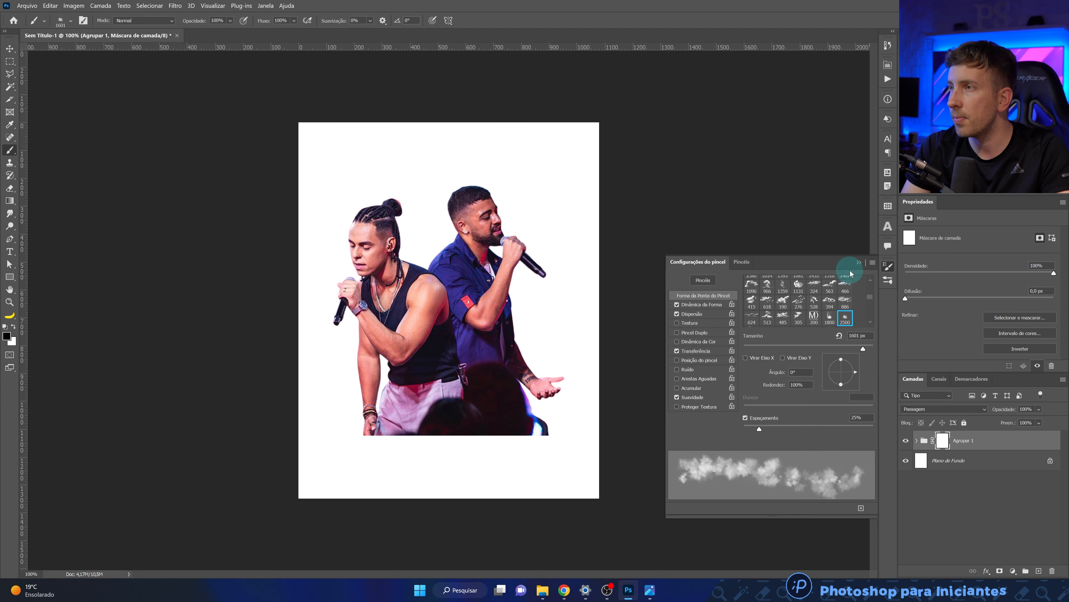
click(872, 264)
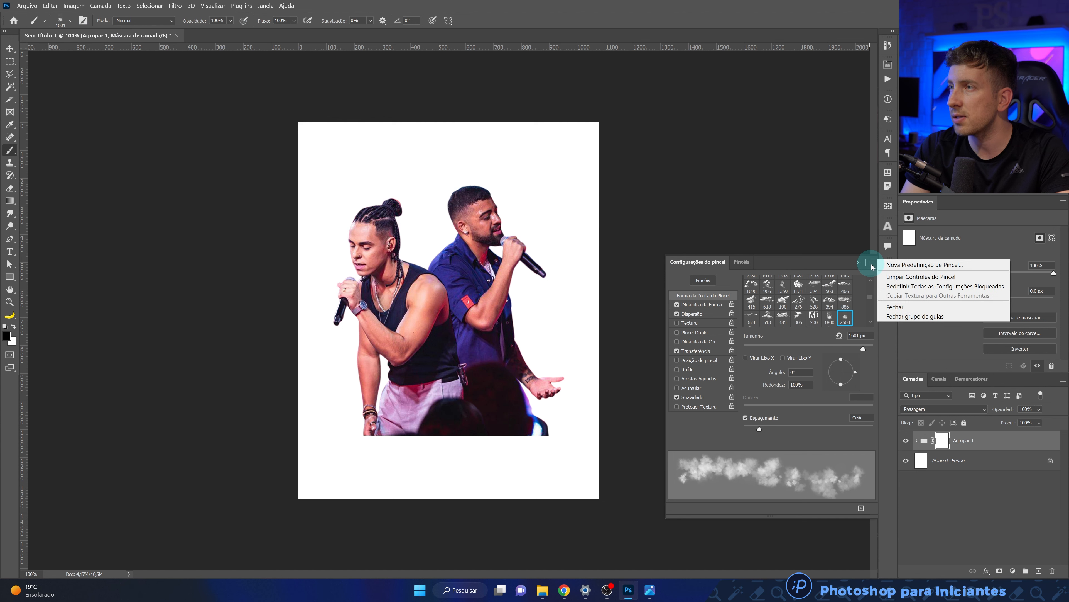
click(898, 277)
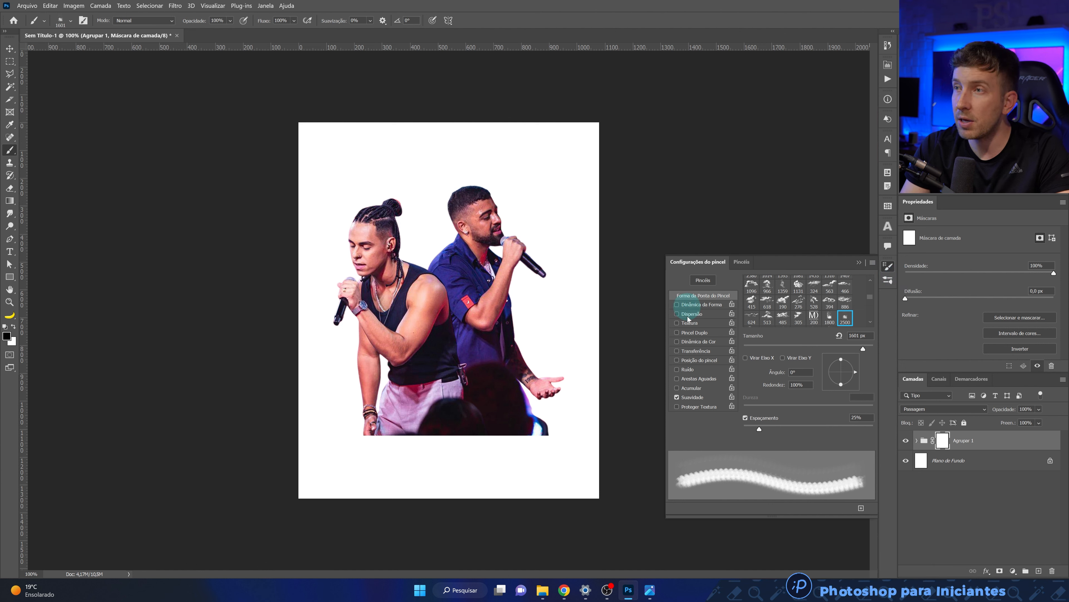
key(F5)
key(F5)
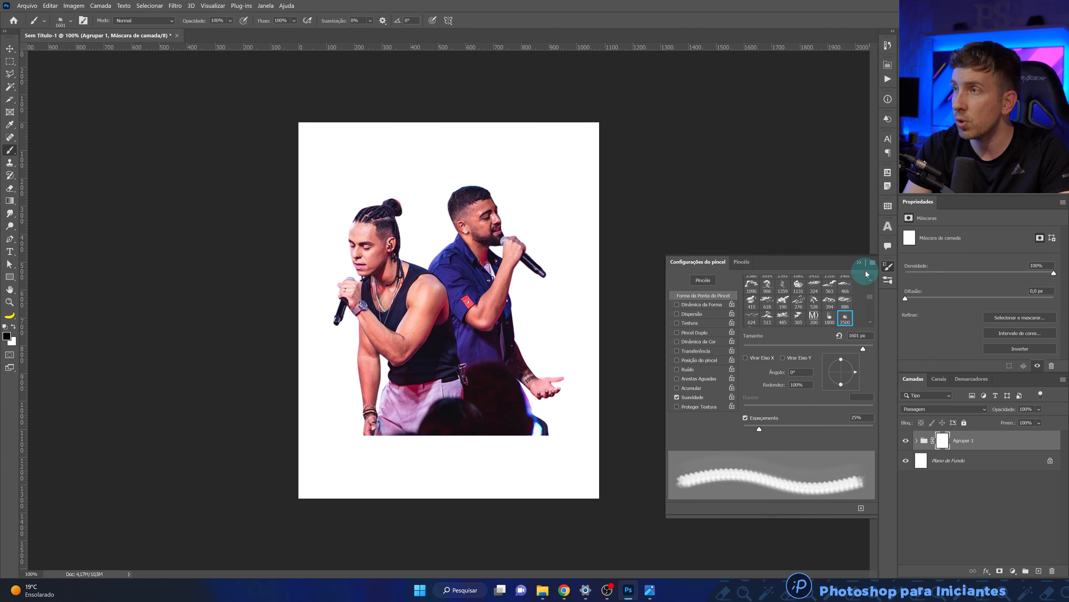
click(860, 264)
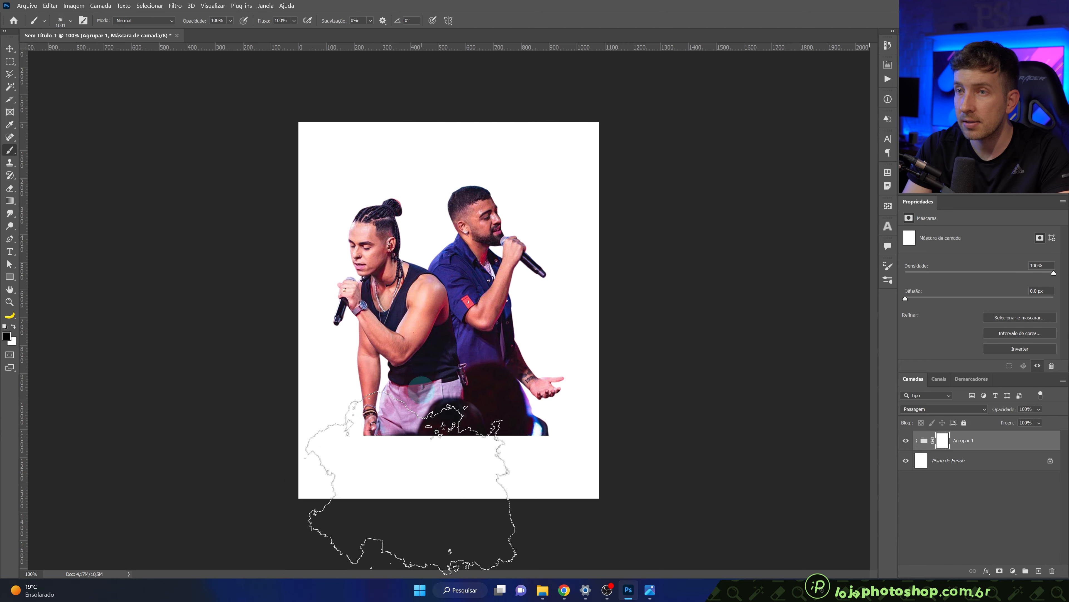
Stamp black smoke on the group mask across the singers' lower edge, reducing the brush to about 900 px after the first dab.
click(470, 390)
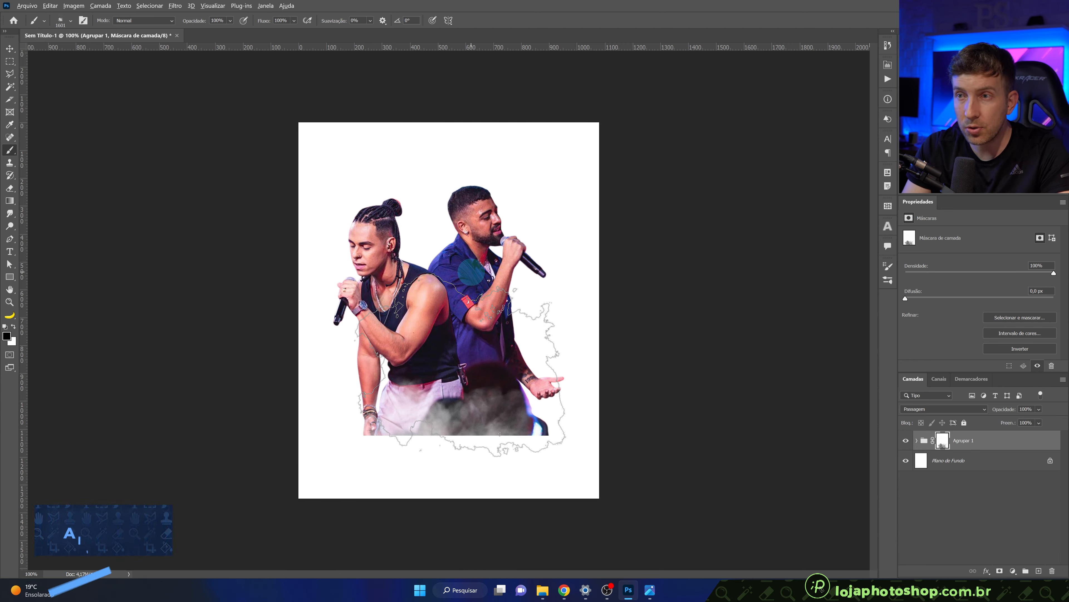
alt+right_click(473, 276)
mouse_move(472, 276)
mouse_down()
mouse_move(355, 280)
mouse_move(499, 277)
mouse_move(316, 272)
mouse_up()
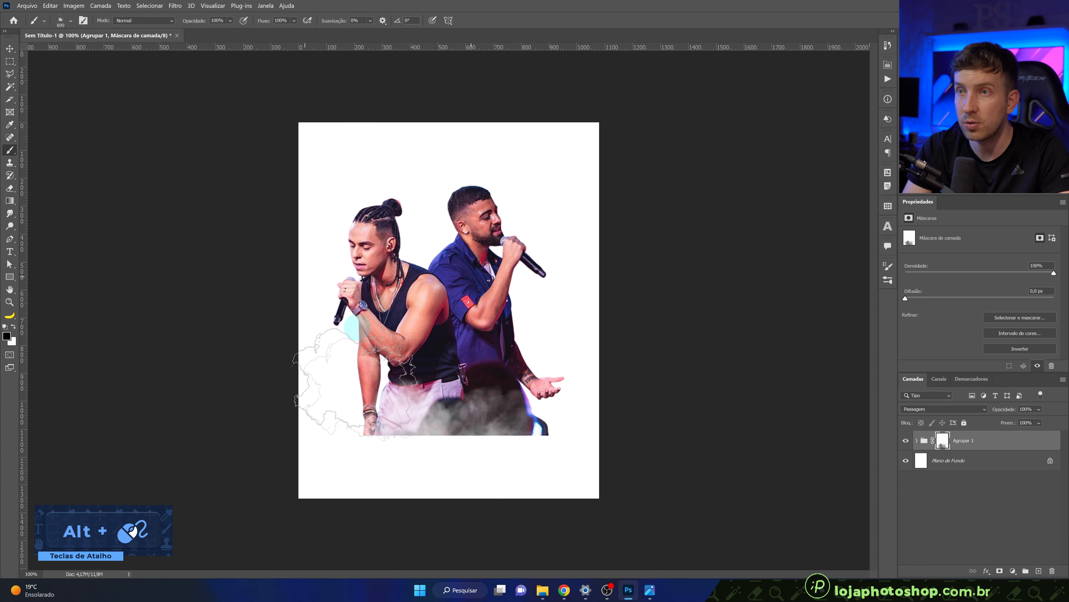
click(442, 381)
click(488, 398)
click(534, 407)
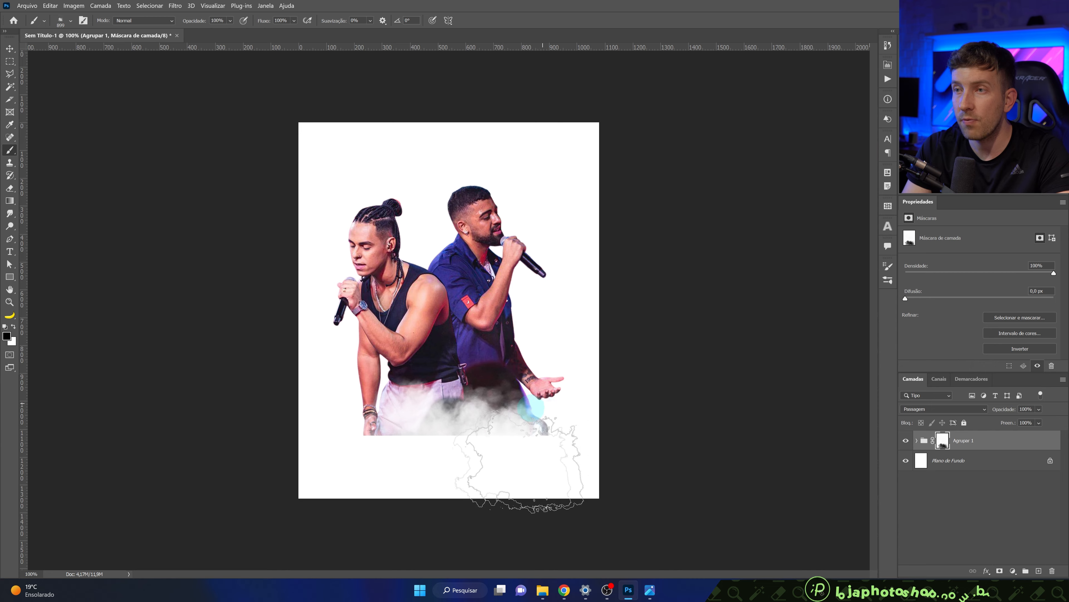
Fade out the singers' legs and the audience silhouettes with more black smoke dabs, slightly enlarging the brush for the last ones.
click(400, 401)
click(442, 368)
click(507, 391)
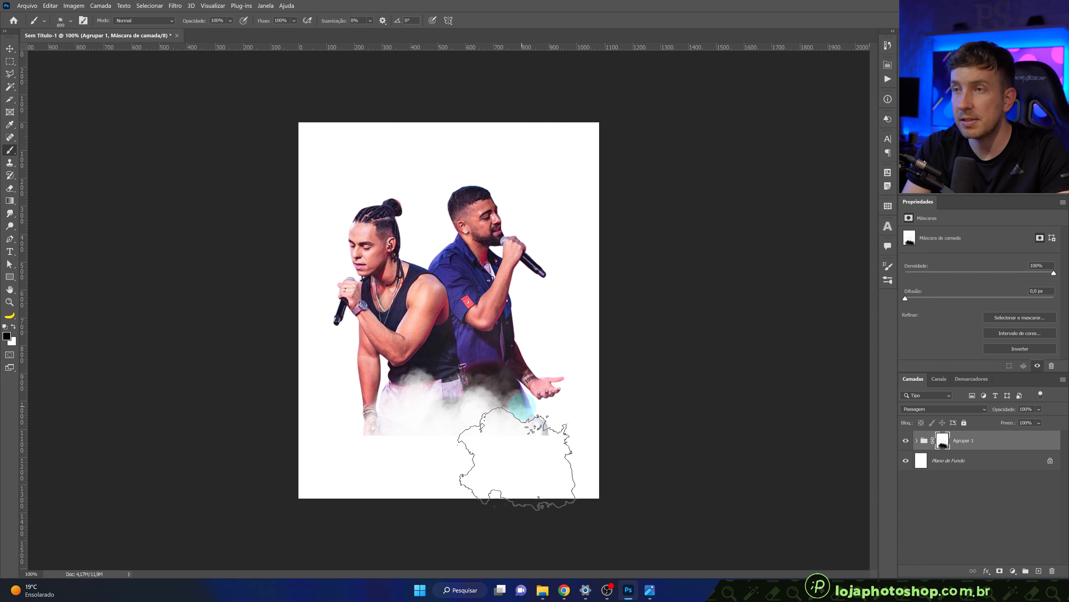
click(471, 366)
click(533, 409)
click(476, 382)
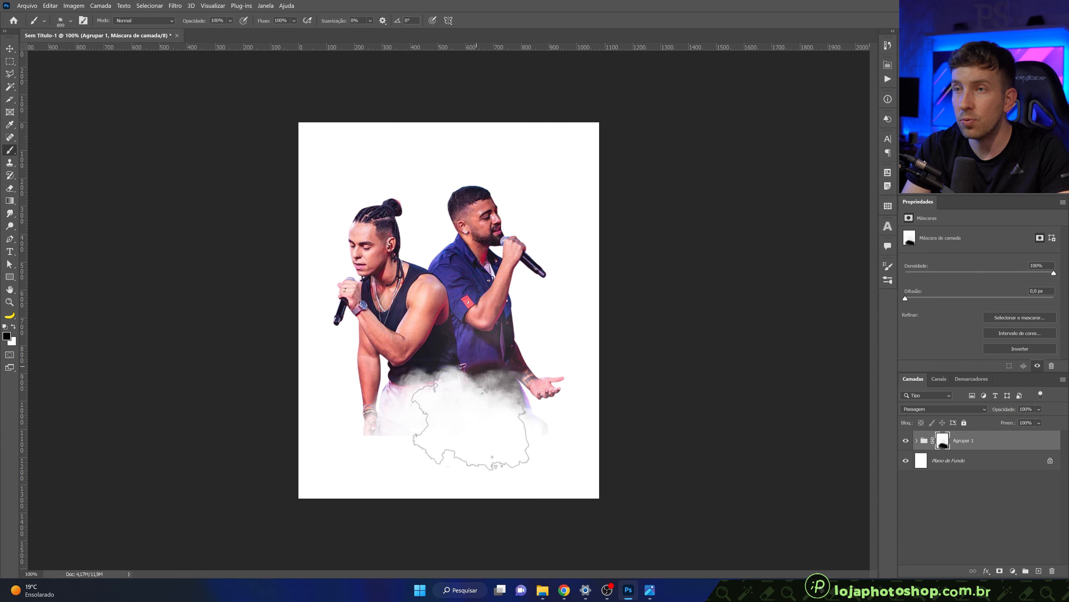
drag(451, 369, 494, 360)
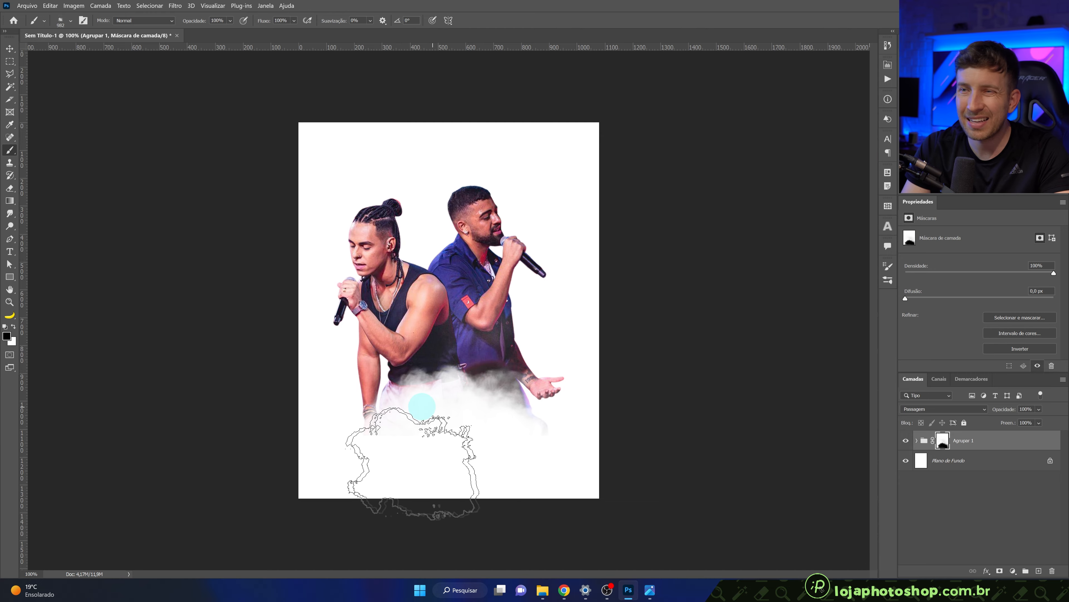
click(497, 367)
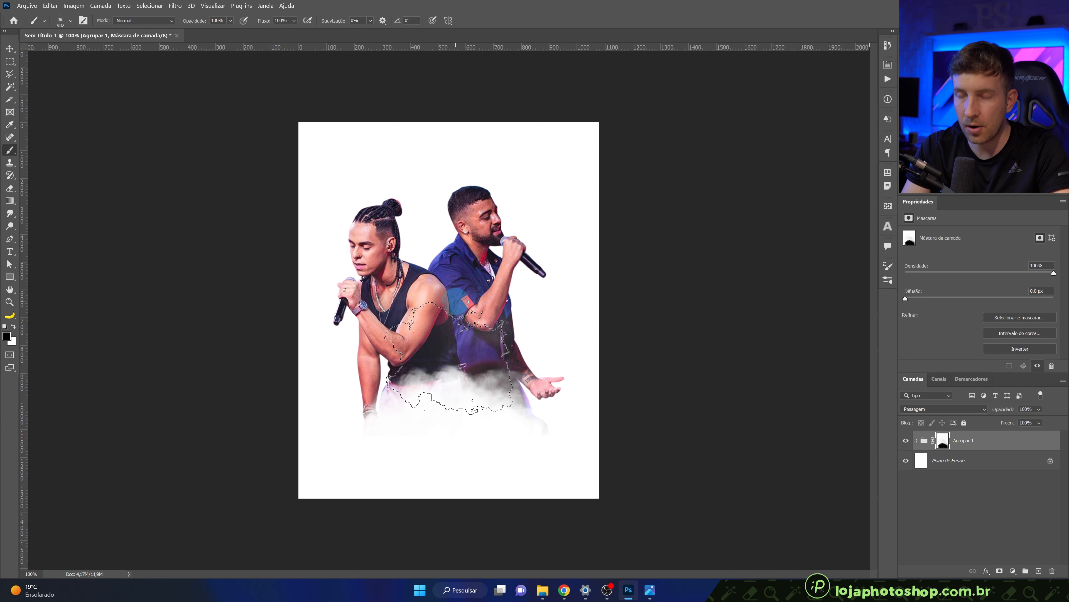
Switch to white and stamp smoke on the mask to restore part of the singers around the waist.
key(x)
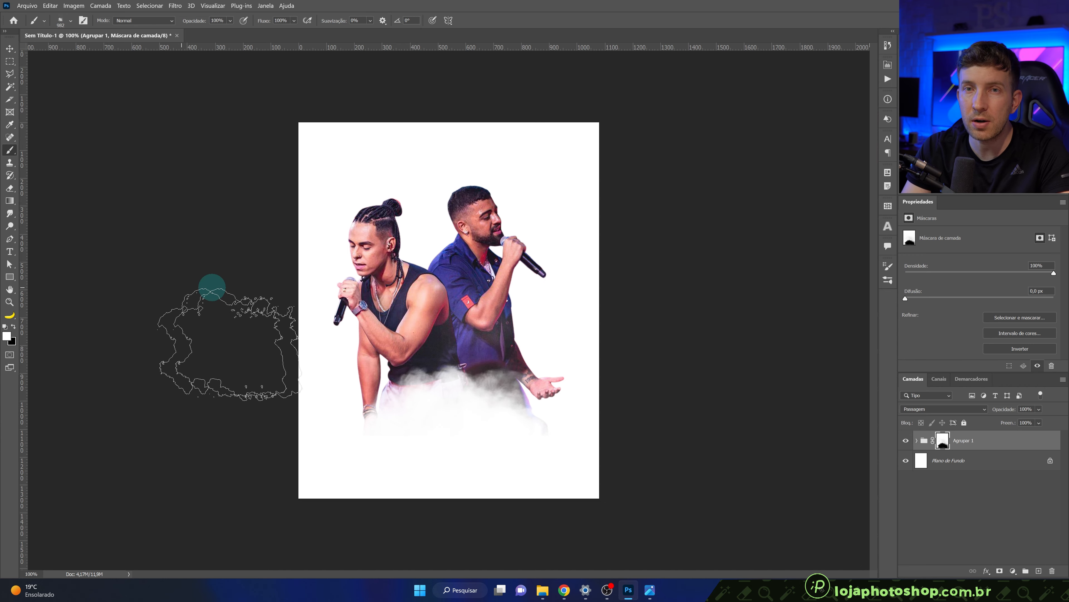
click(450, 294)
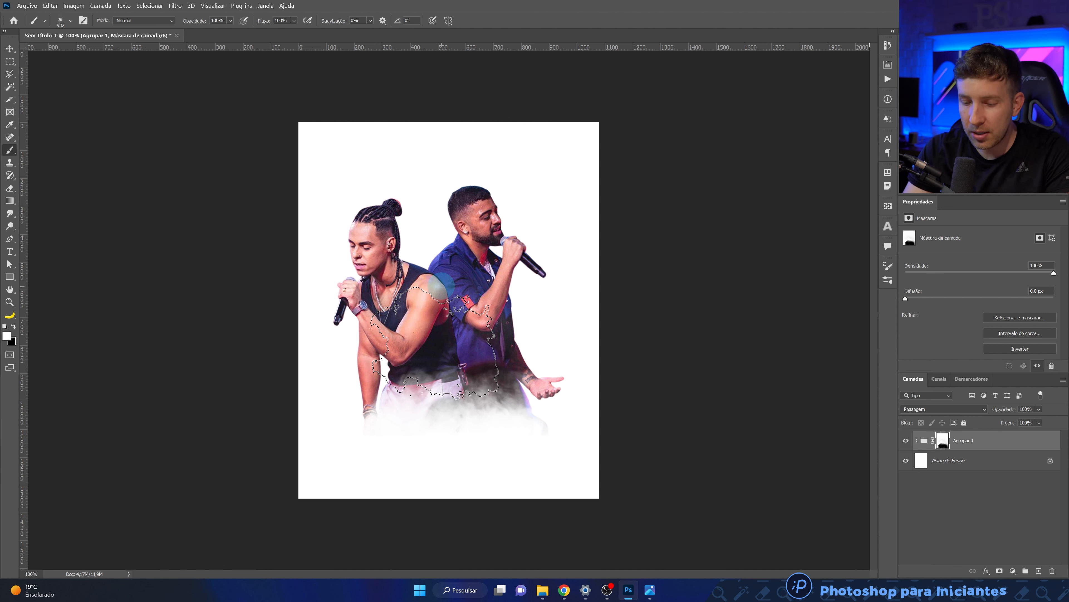
key(x)
click(445, 285)
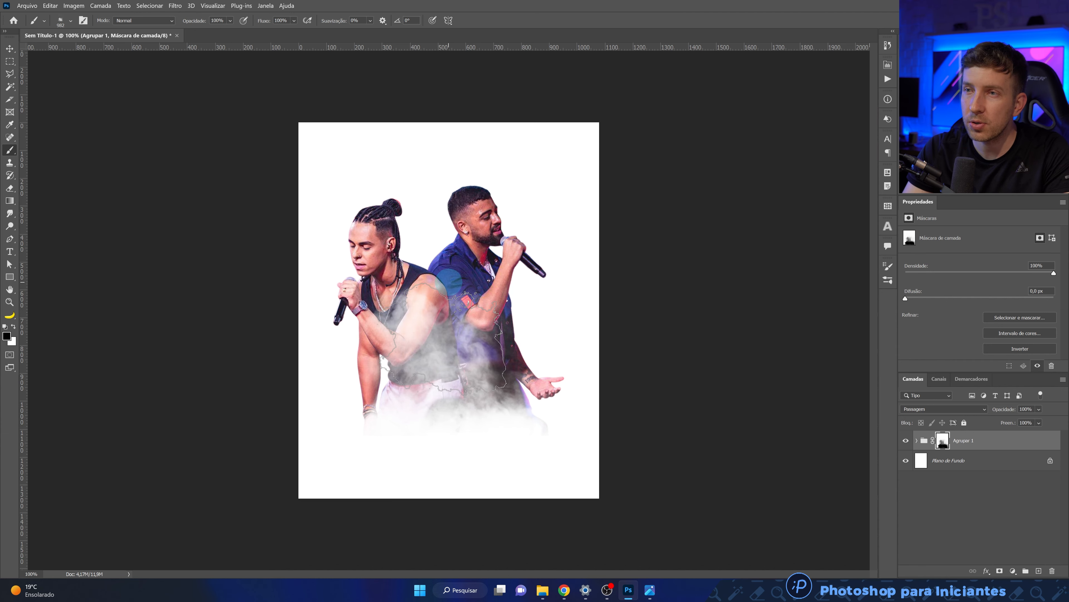
key(ctrl+z)
Retouch the smoky fade at the waists with white and black dabs of a slightly smaller brush, and fit the canvas in view.
key(x)
mouse_move(445, 286)
alt+mouse_down()
mouse_move(422, 295)
mouse_move(452, 306)
alt+mouse_up()
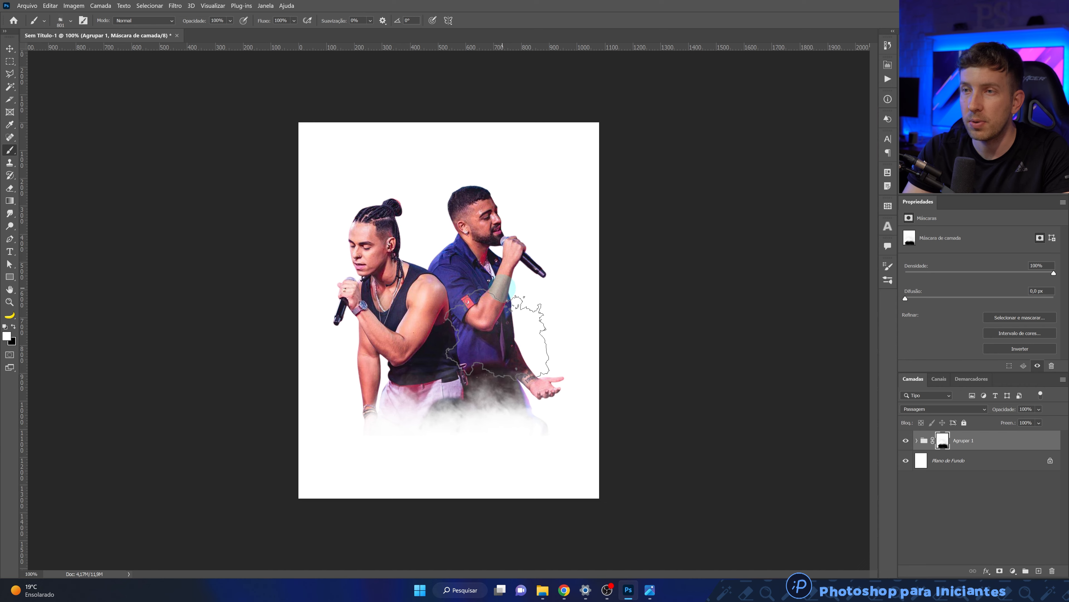
key(x)
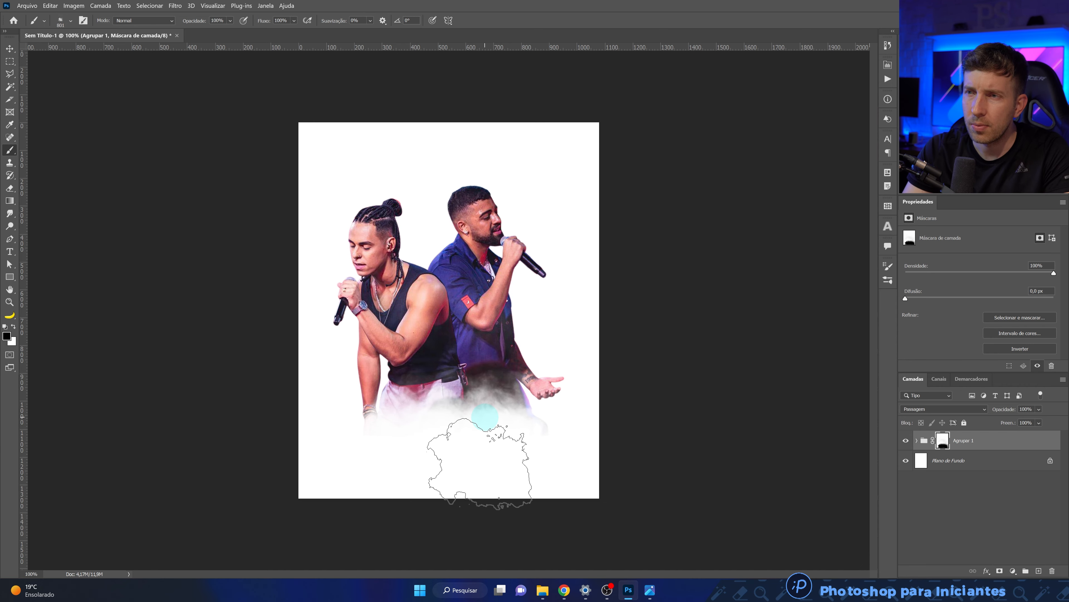
key(ctrl+minus)
key(ctrl+0)
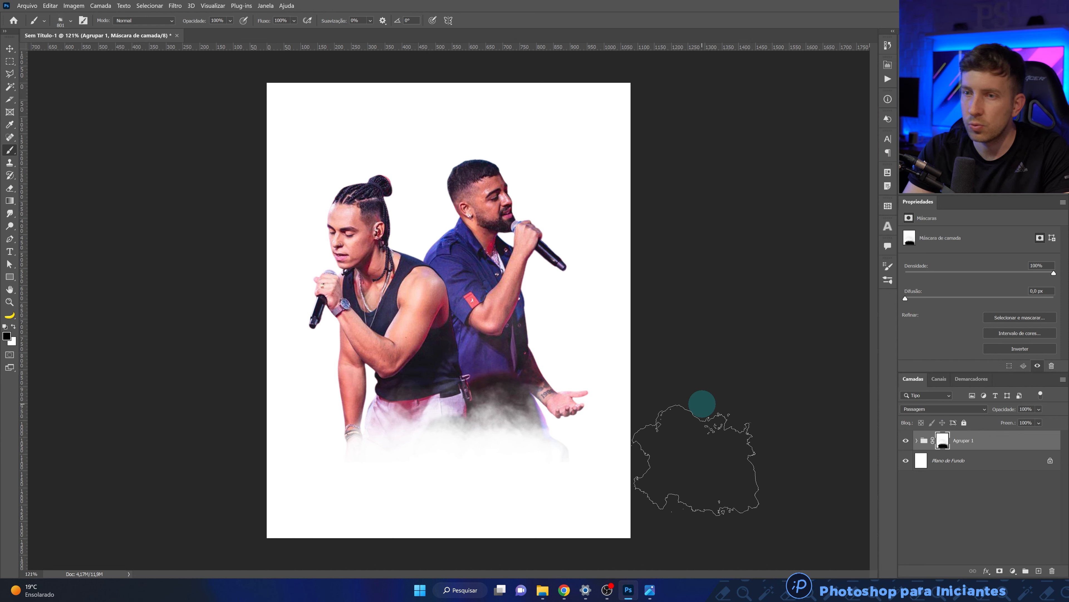
Add a gradient fill layer directly above the Plano de Fundo layer.
click(962, 463)
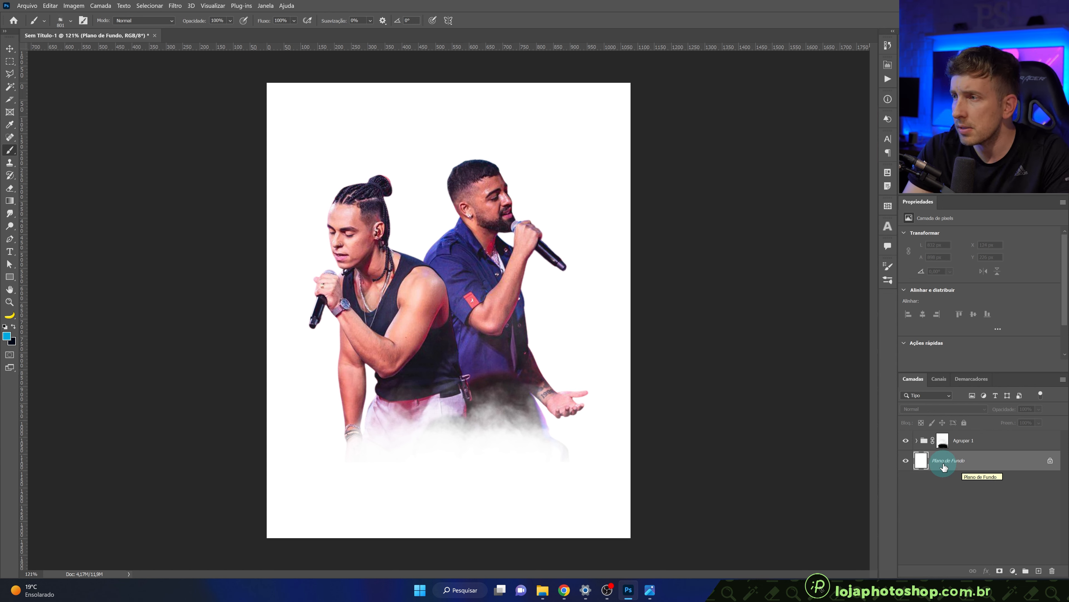
click(1013, 570)
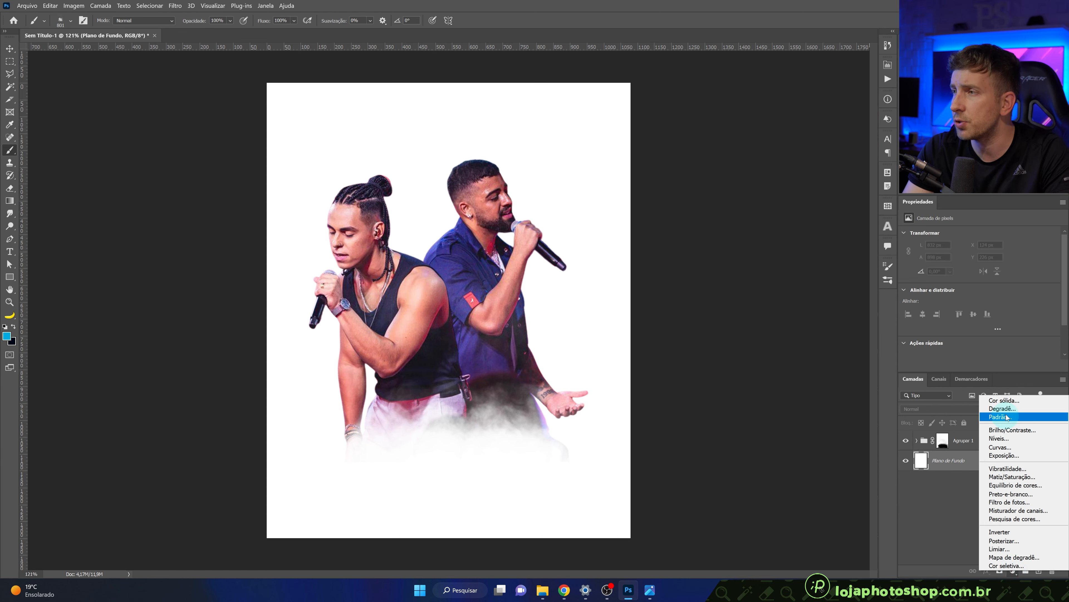
click(1002, 409)
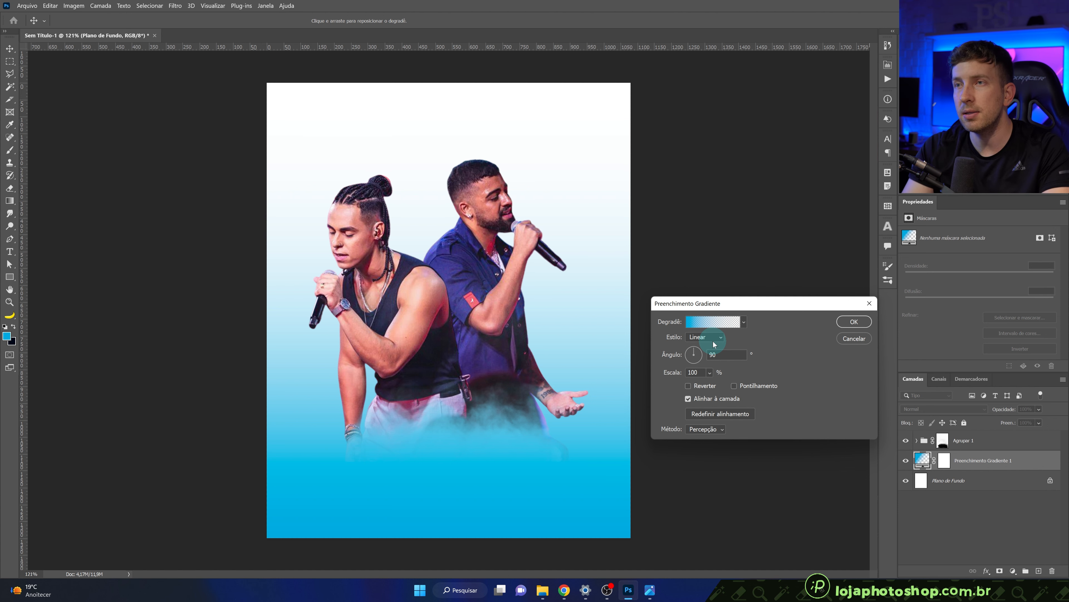
Set the gradient's starting colour stop to a dark purple-blue sampled from the back singer's shirt.
click(707, 327)
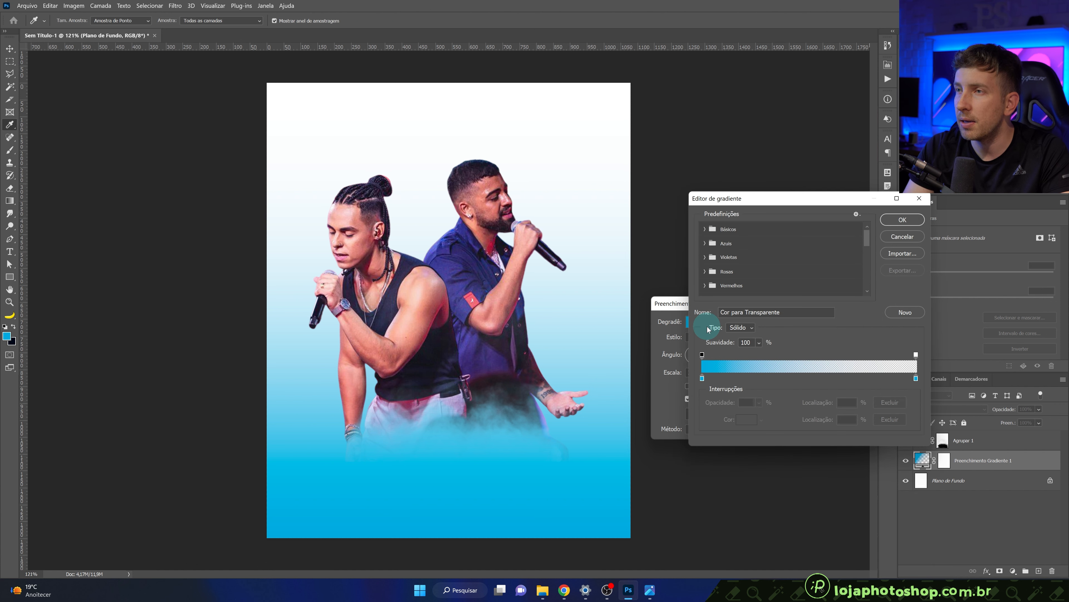
drag(719, 202, 709, 216)
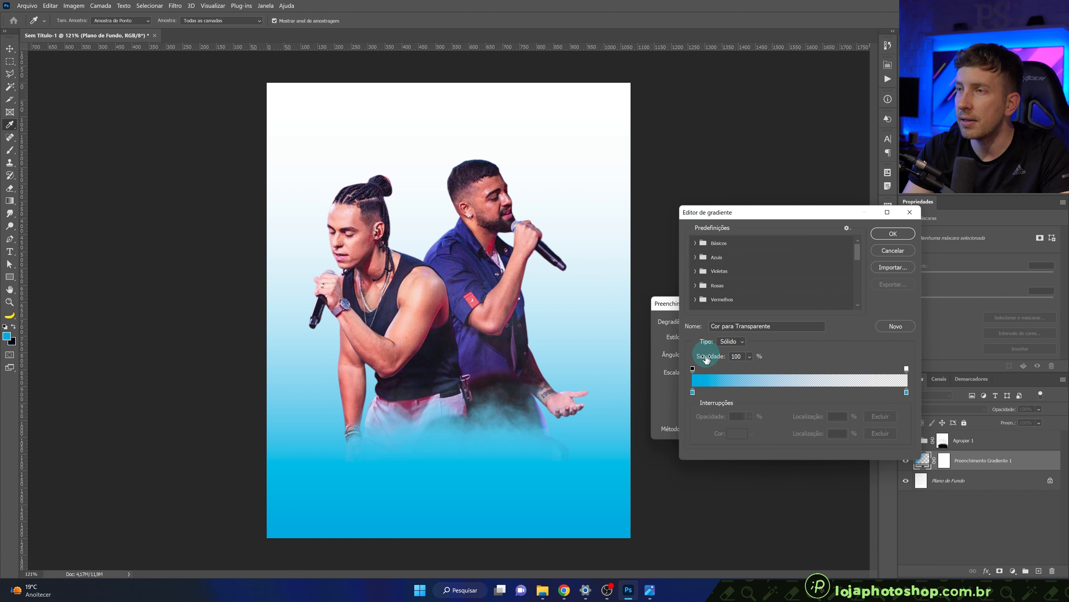
click(693, 393)
click(725, 432)
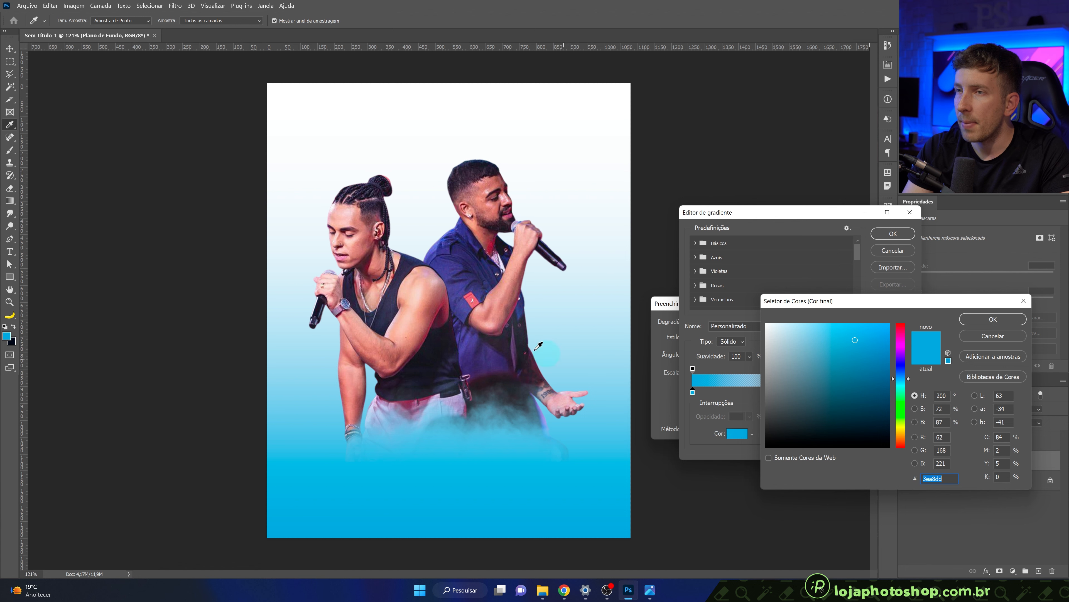
click(488, 351)
drag(484, 355, 459, 283)
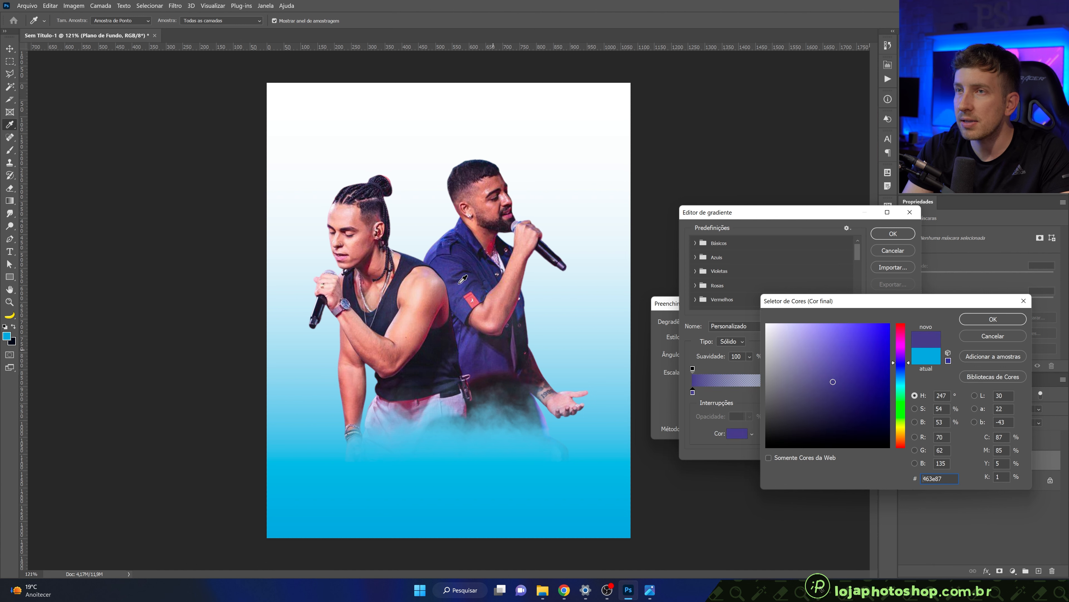
click(993, 319)
Set the gradient's end stop to 100% opacity and colour it purple-blue #524b83, starting from a shirt sample.
click(906, 368)
drag(701, 417, 766, 417)
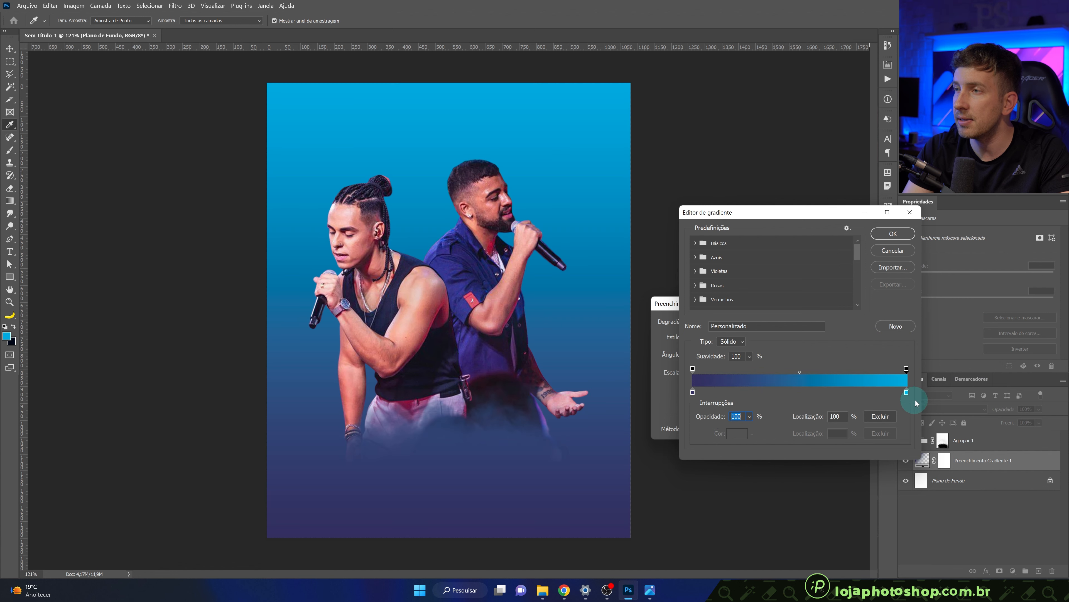
click(906, 392)
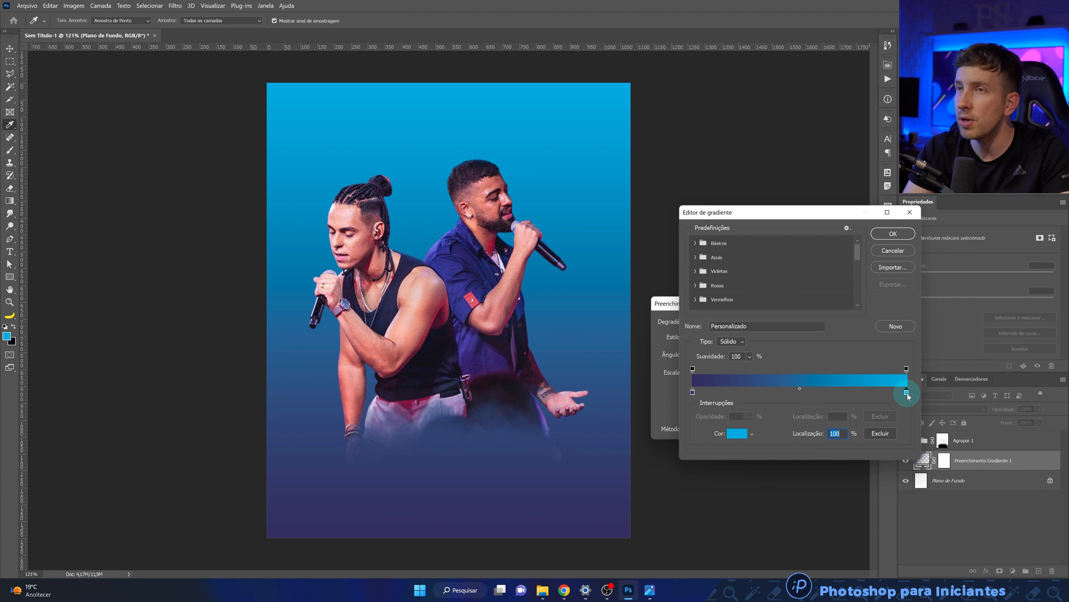
double_click(907, 393)
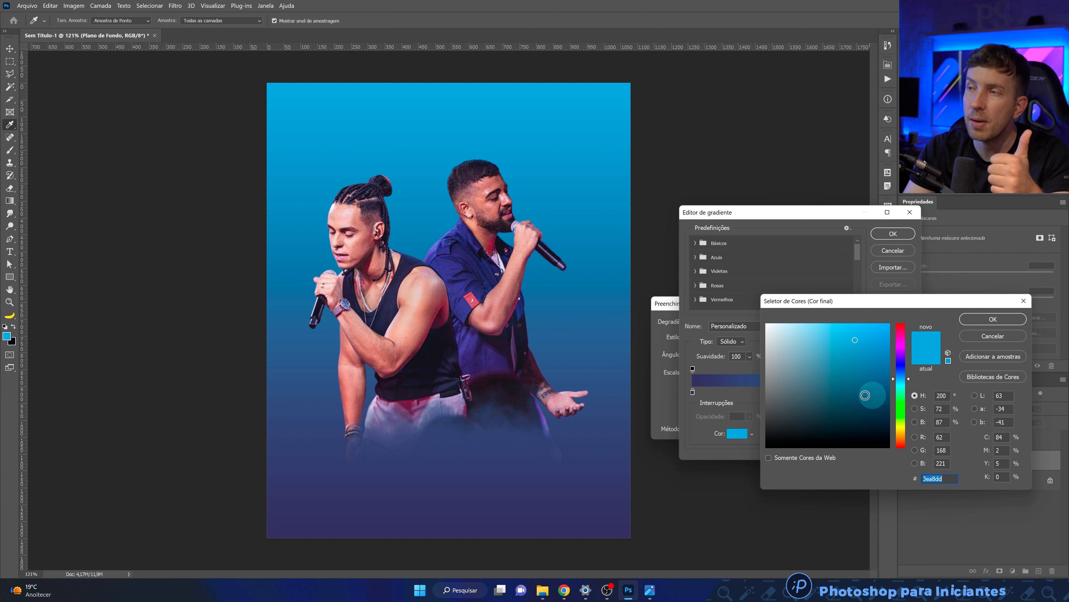
click(504, 362)
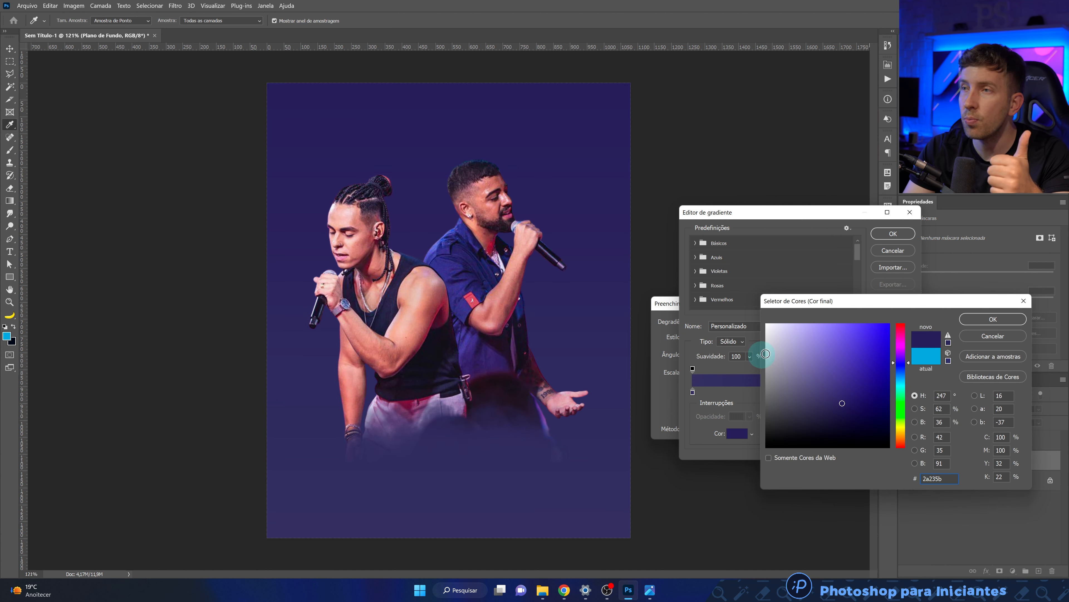
click(826, 384)
drag(823, 386, 820, 386)
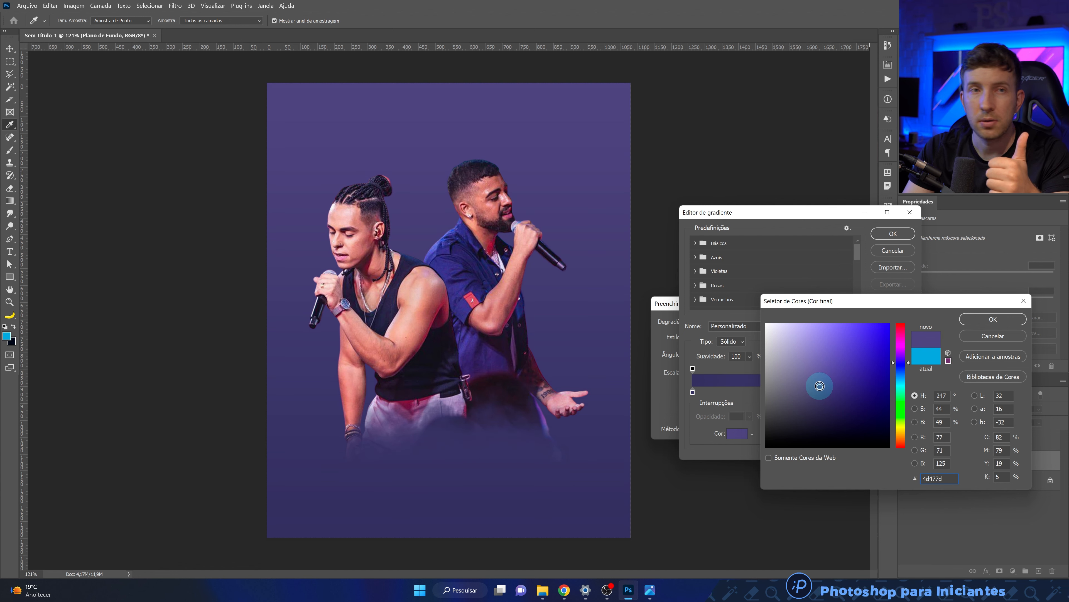
drag(820, 386, 818, 383)
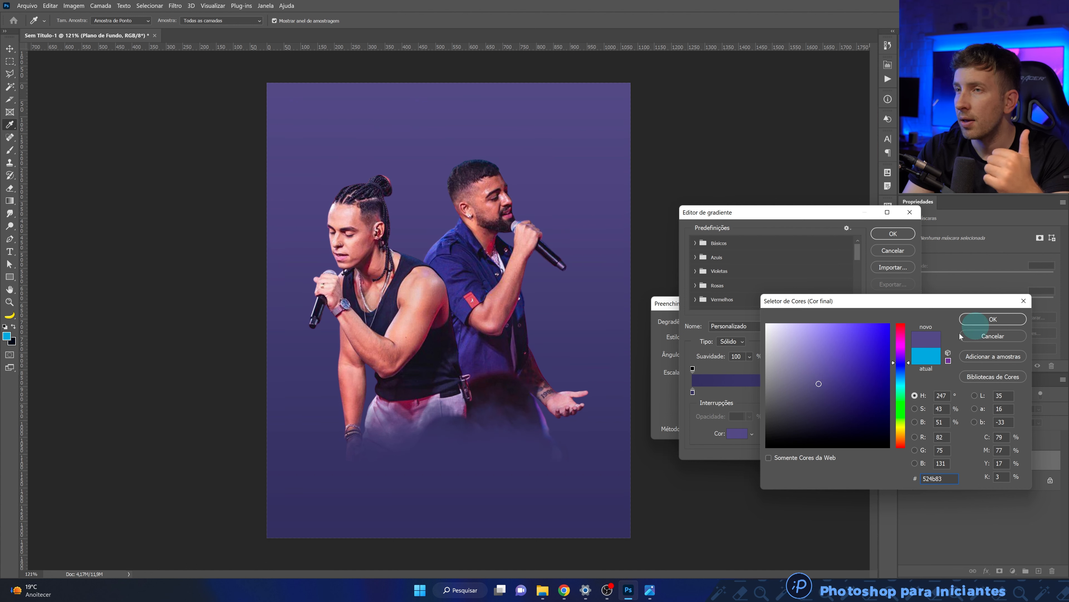
click(986, 320)
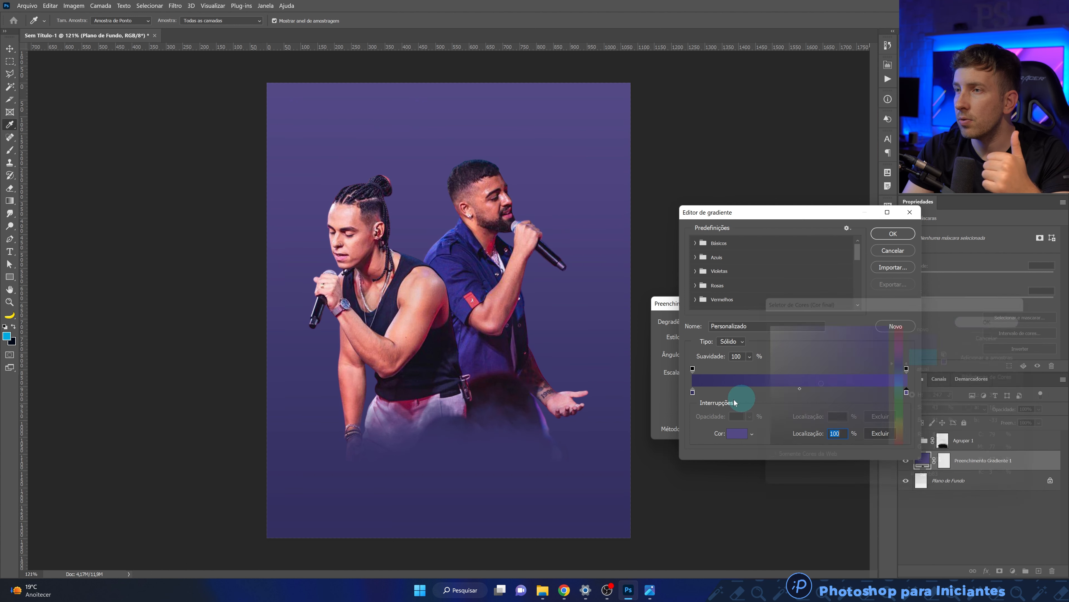
Darken the gradient's starting colour stop to #27263d, check the ending stop's colour, and accept the gradient.
double_click(693, 392)
drag(819, 410, 813, 417)
click(943, 480)
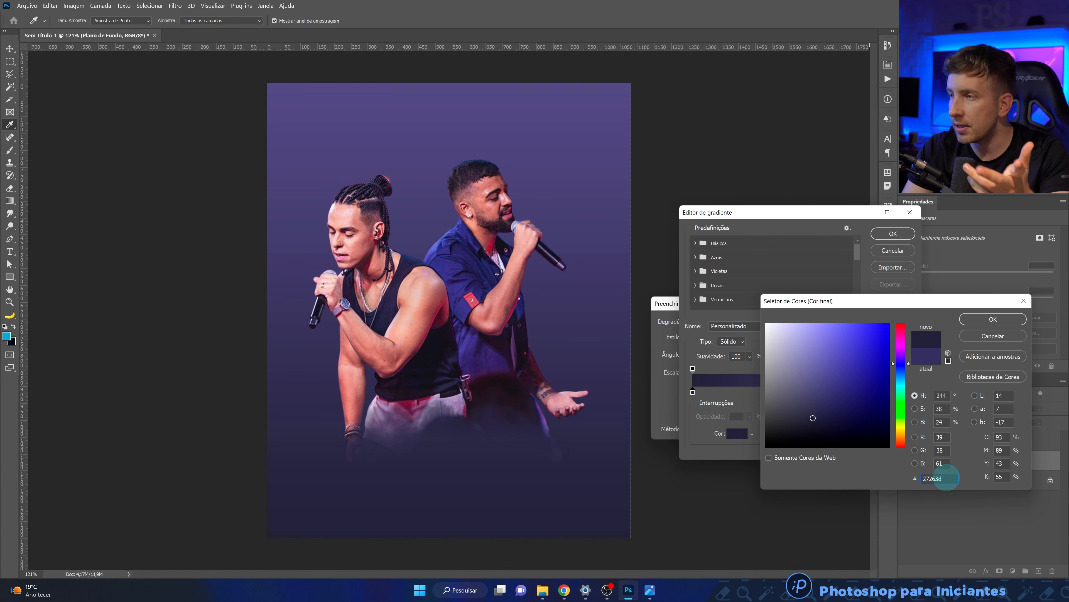
double_click(922, 480)
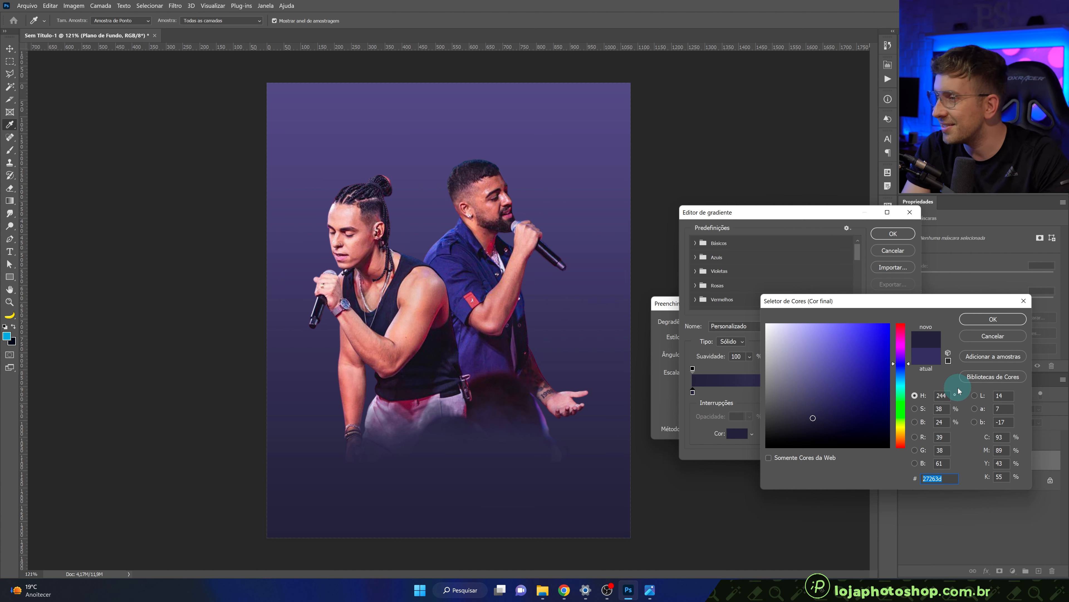
click(991, 322)
double_click(906, 392)
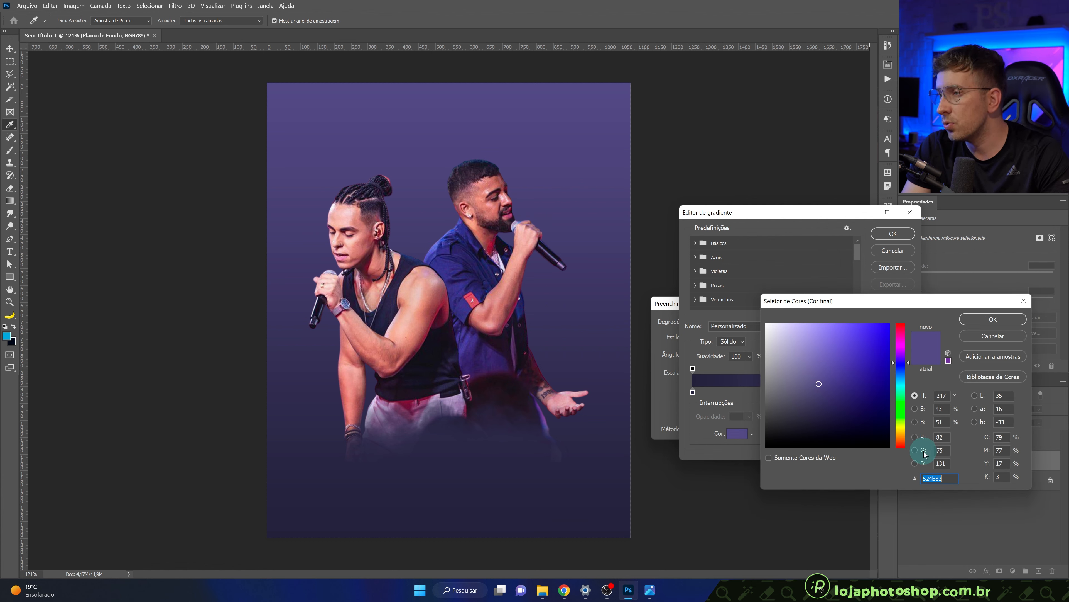
click(985, 322)
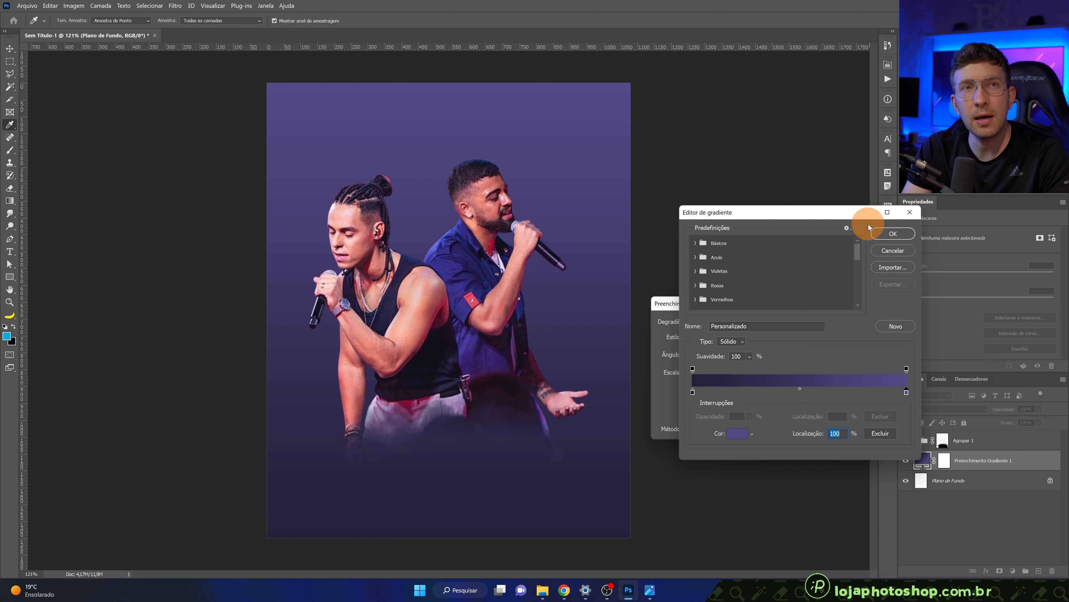
click(889, 233)
Make the gradient fill radial and reversed at 130% scale, with its centre repositioned behind the singers.
click(711, 337)
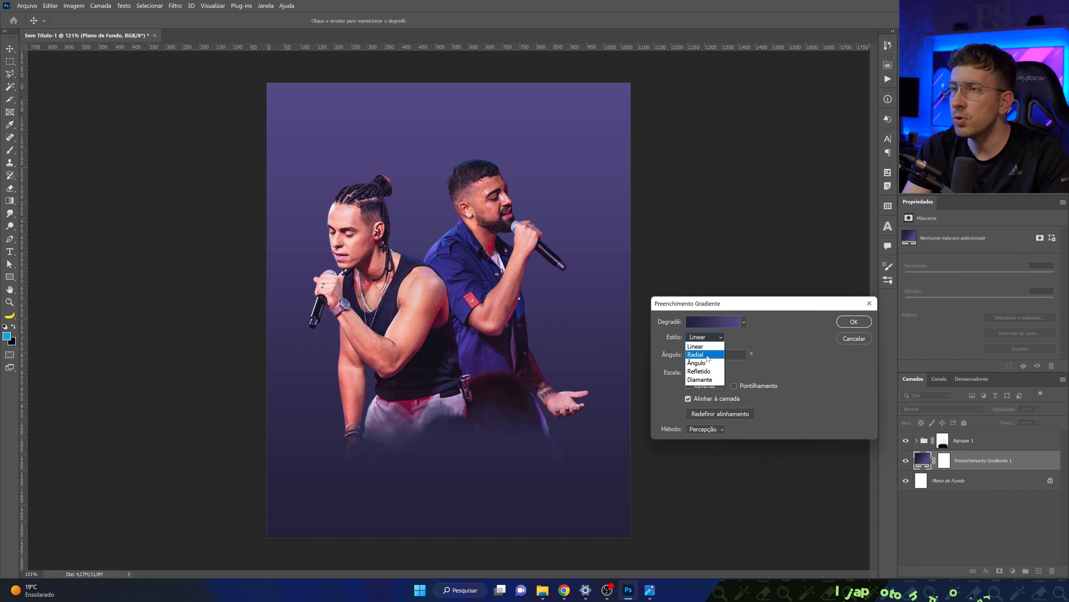
click(706, 356)
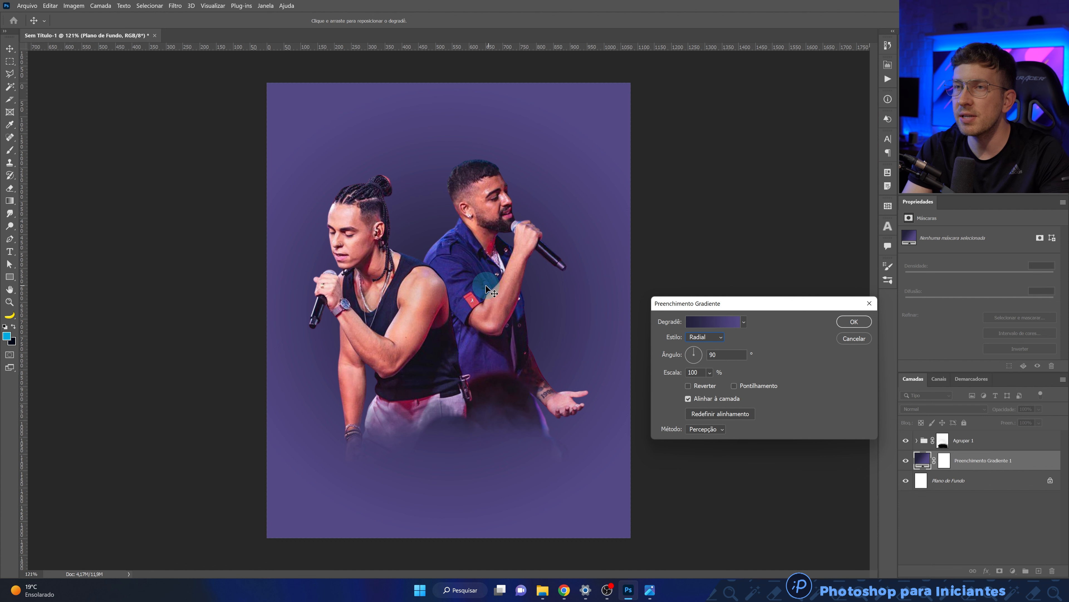
drag(486, 314, 640, 359)
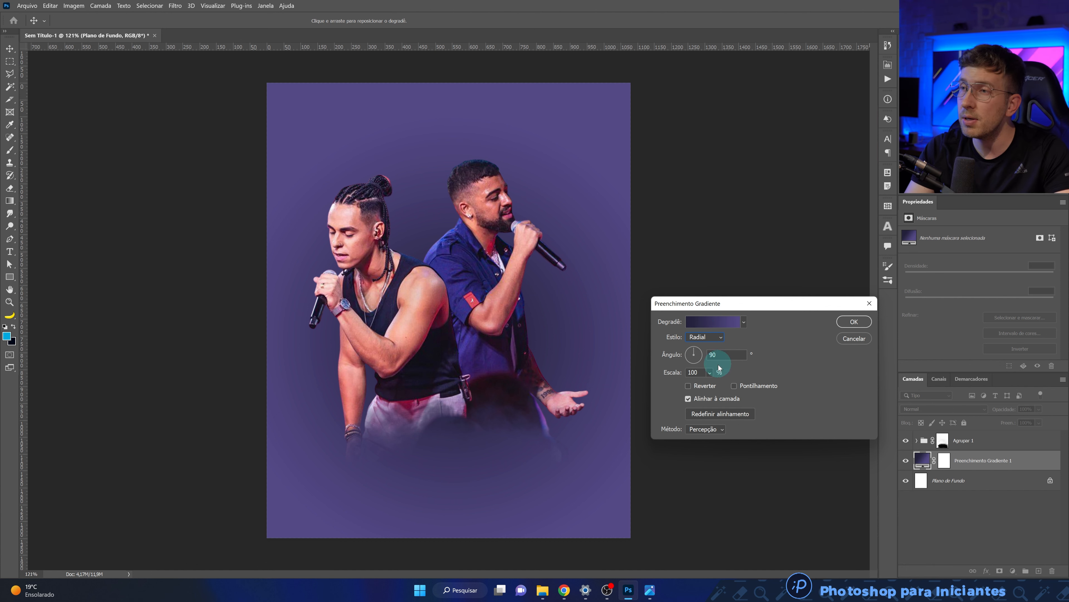
click(706, 385)
drag(413, 357, 421, 287)
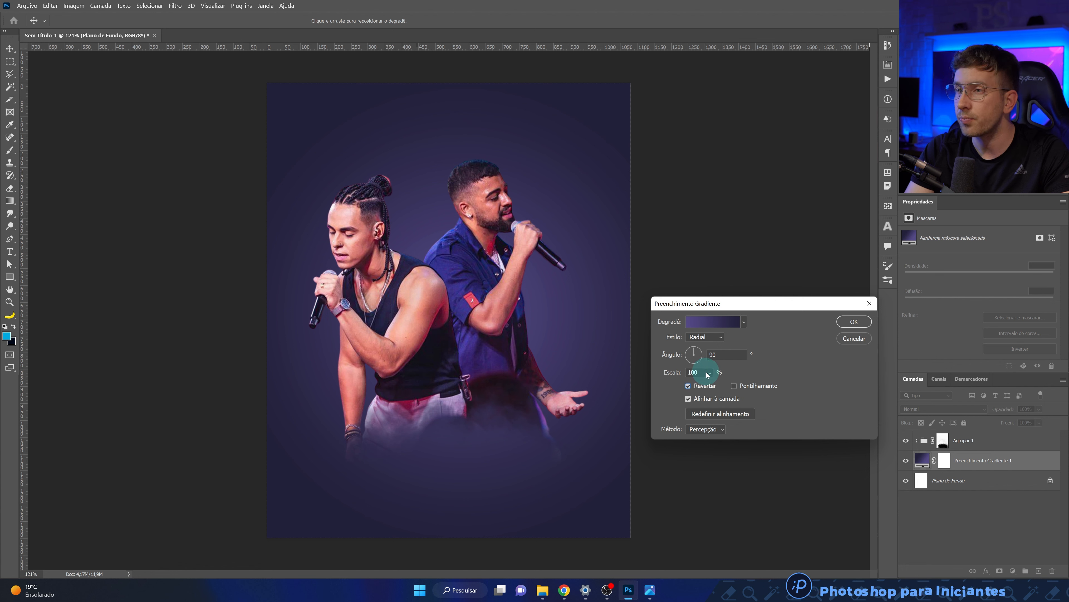
drag(503, 276, 485, 305)
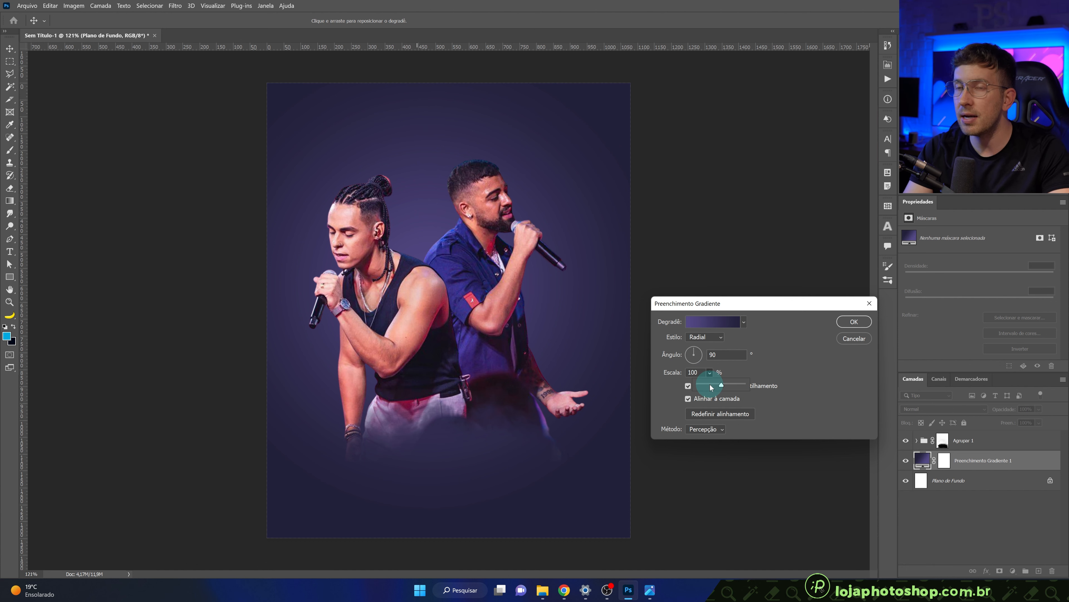
drag(710, 388, 724, 385)
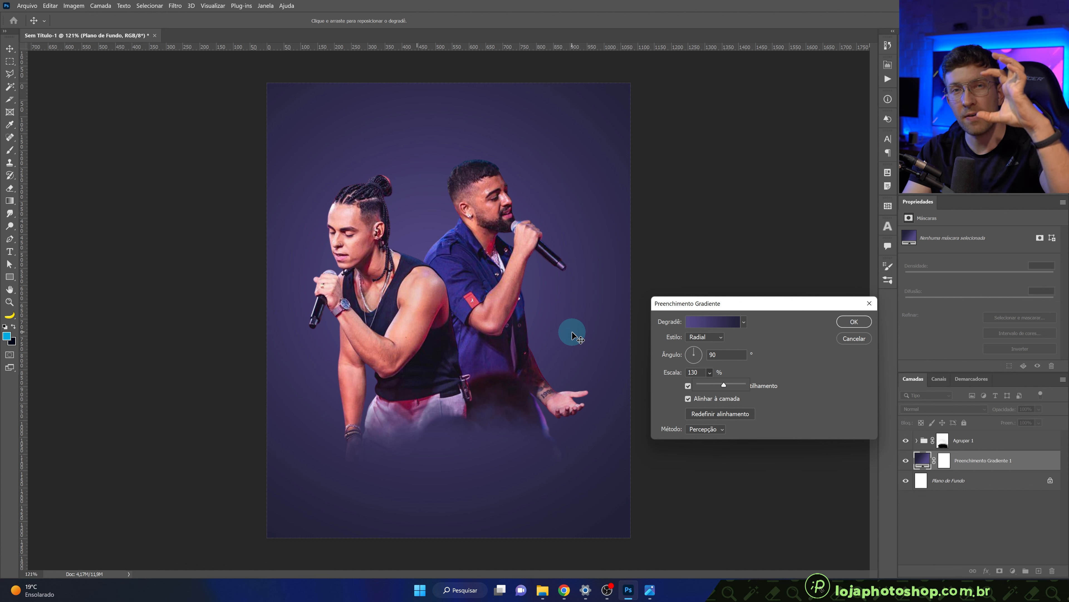
click(854, 321)
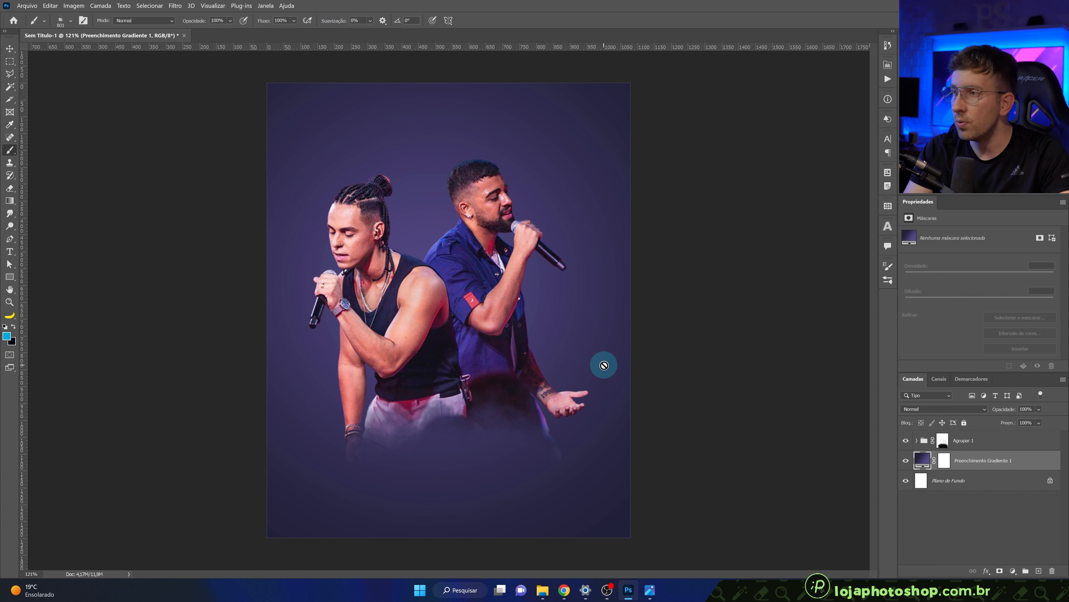
Add a text layer reading SOM in the AgencyFB font above the Agrupar 1 group.
click(9, 251)
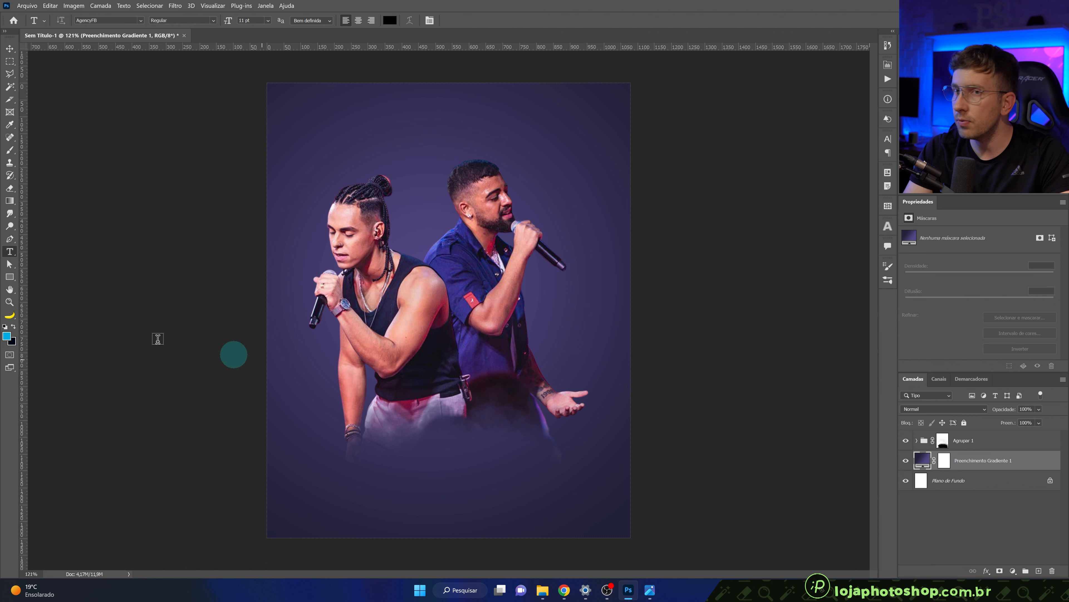
click(1015, 443)
click(1039, 571)
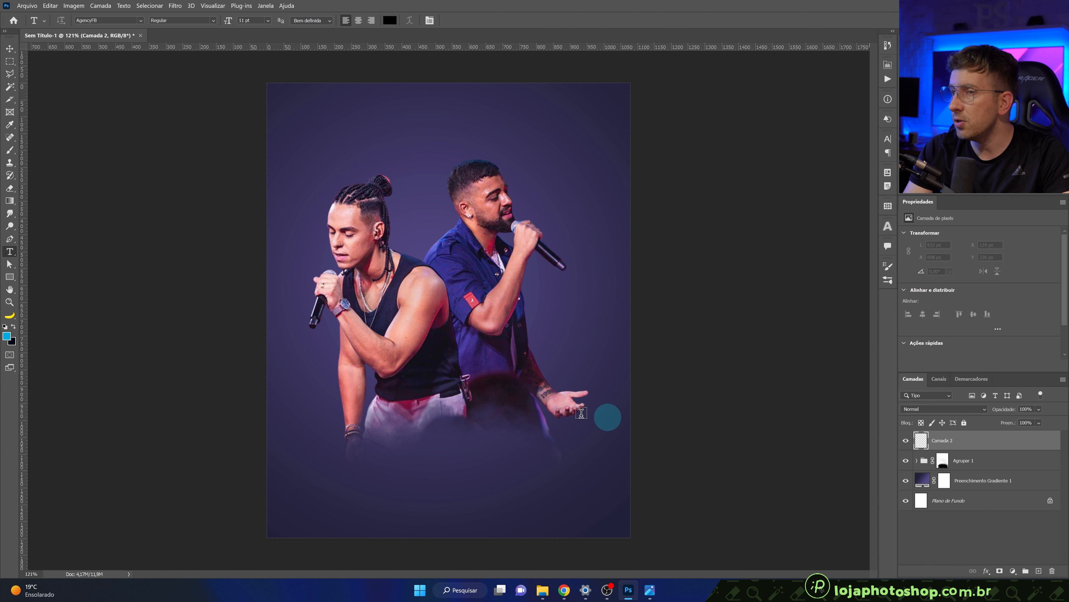
click(420, 395)
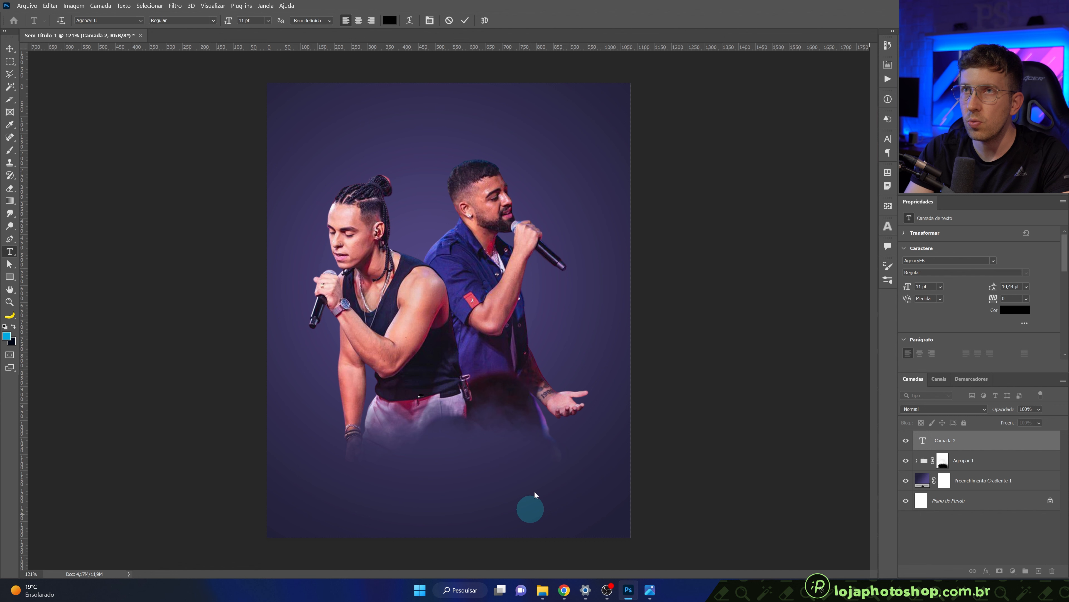
click(466, 22)
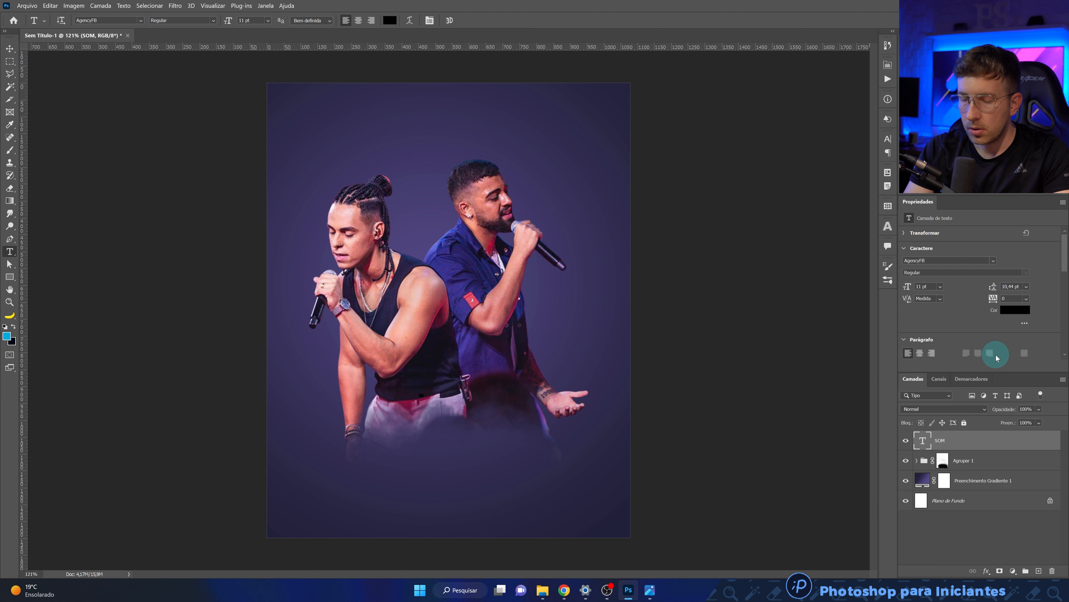
Enlarge the SOM text to about 267 pt and centre it horizontally over the singers' waists.
key(ctrl+t)
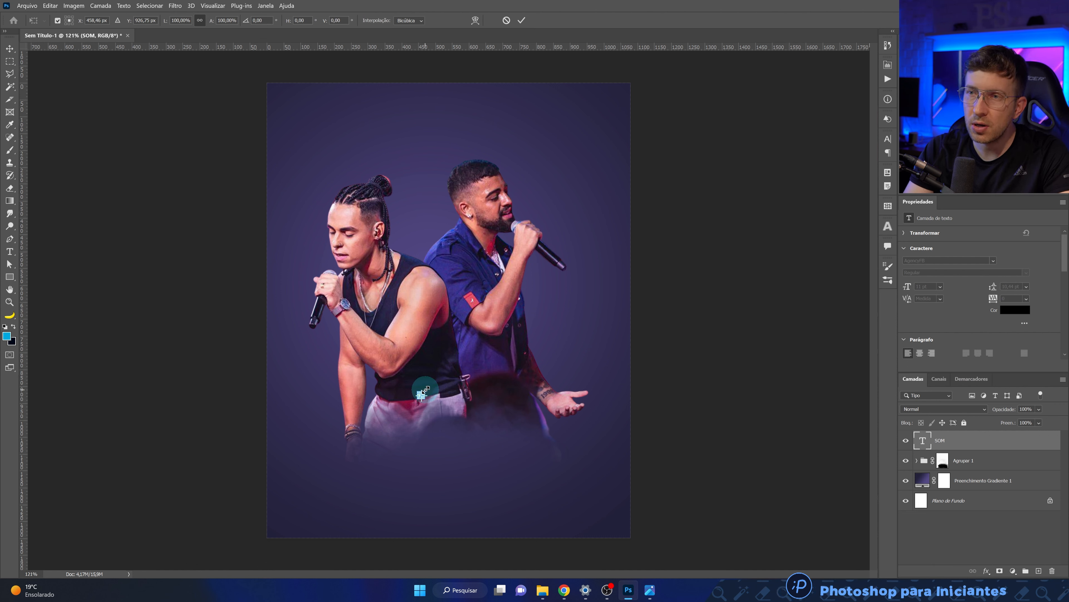
drag(422, 391, 504, 351)
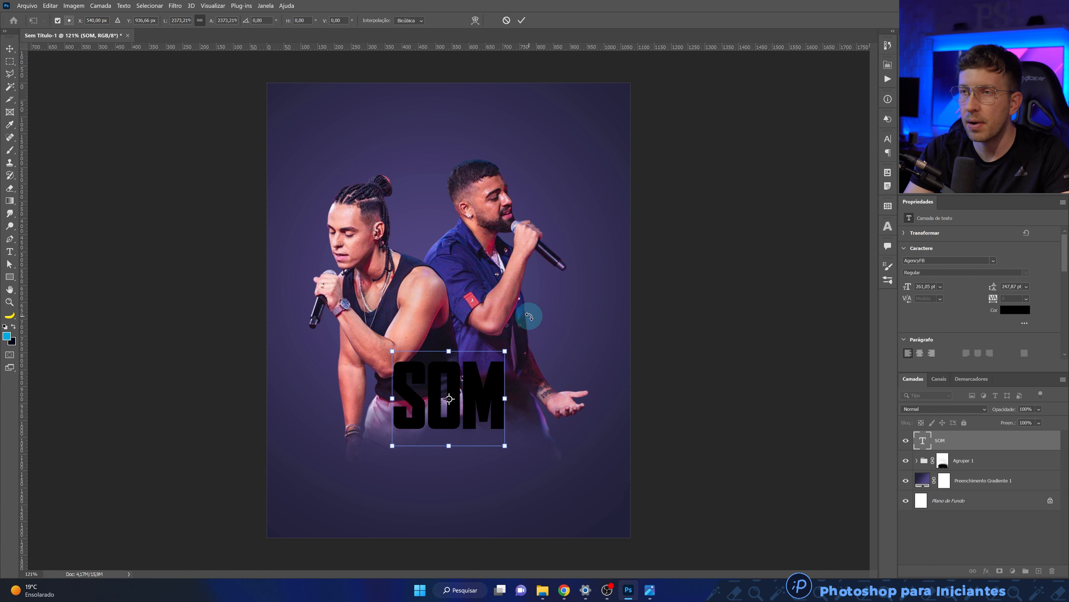
click(521, 20)
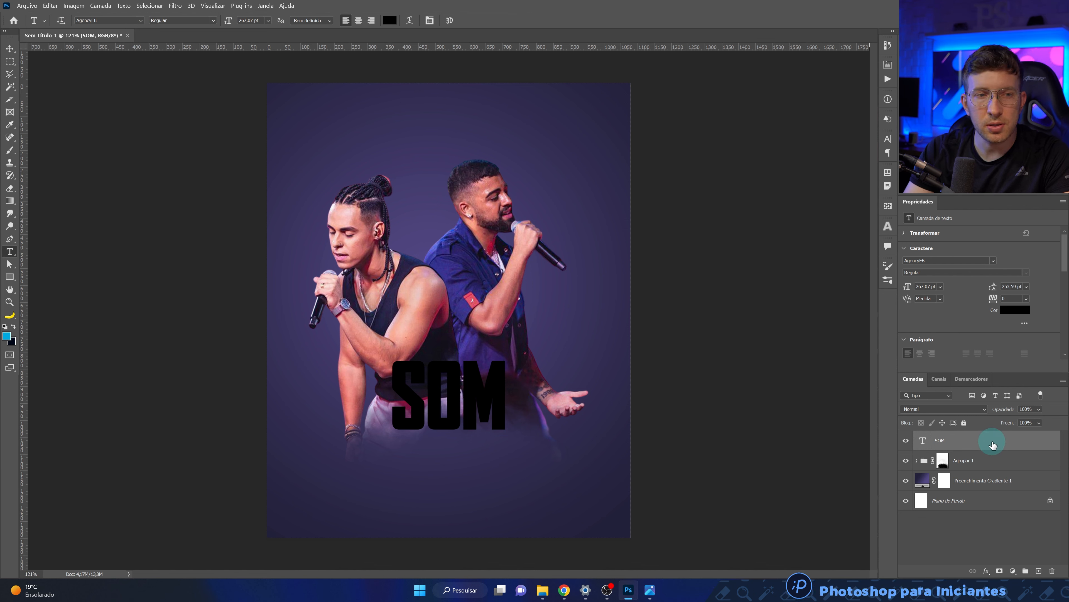
Apply a pink Gradient Overlay layer style to the SOM text.
double_click(993, 444)
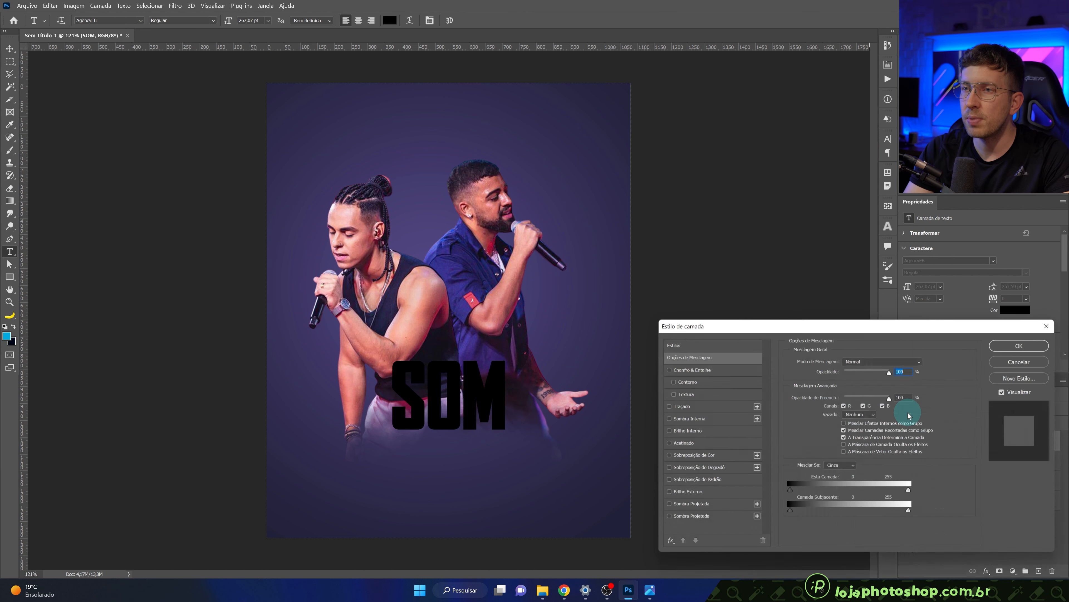
click(711, 470)
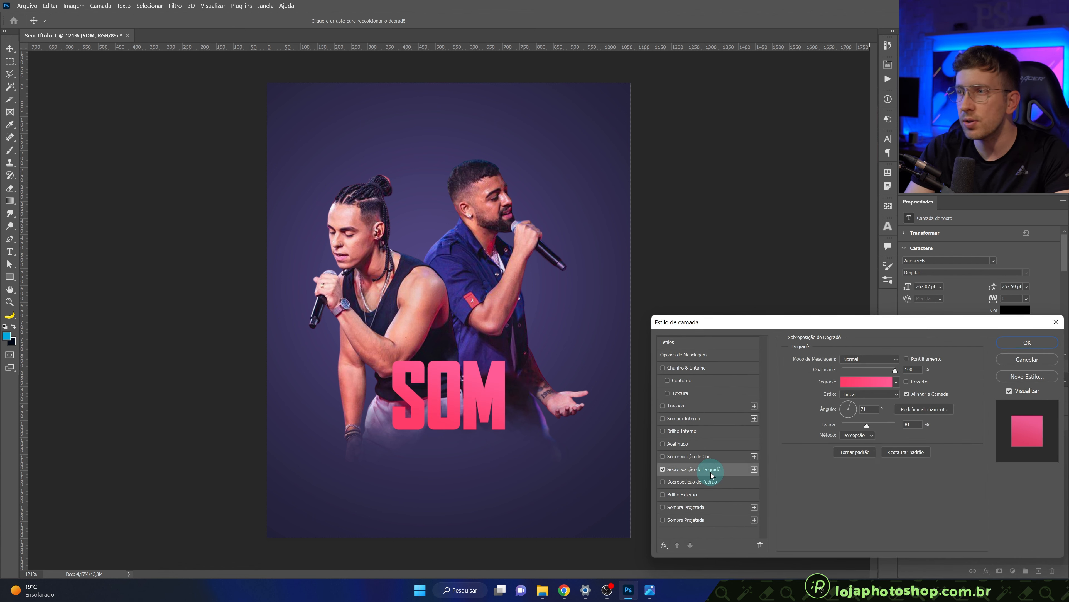
drag(810, 326, 790, 308)
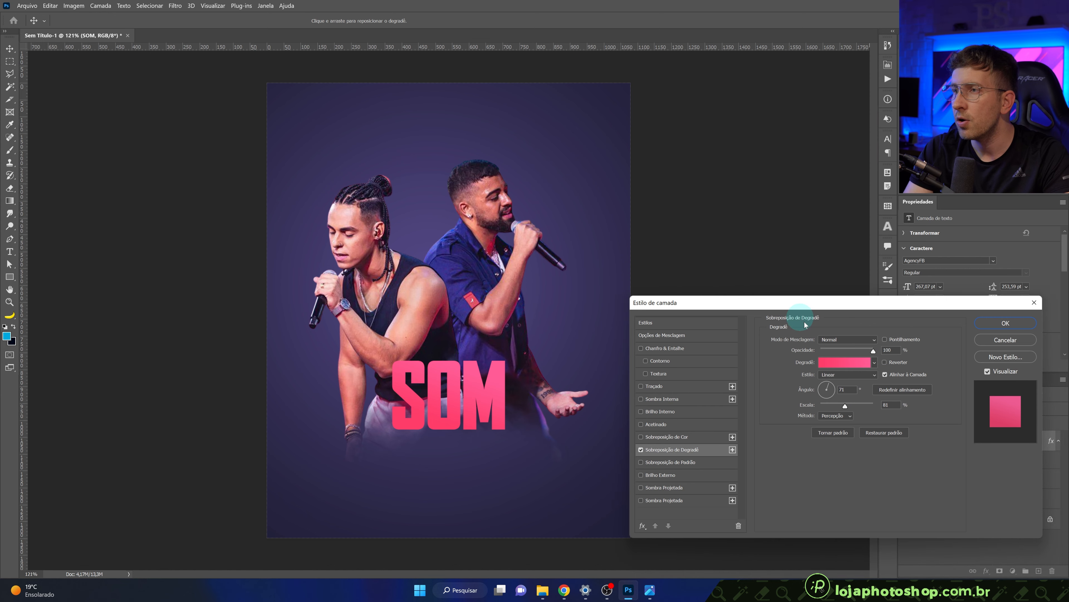
Examine the colours of the starting and ending stops in the SOM text's overlay gradient.
click(837, 364)
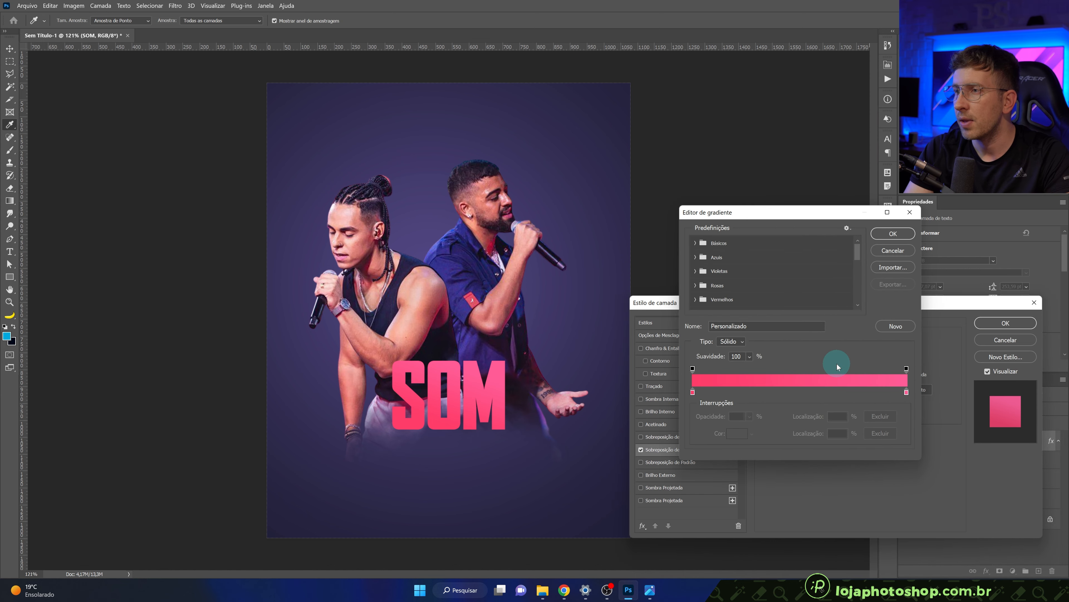
click(693, 393)
click(736, 433)
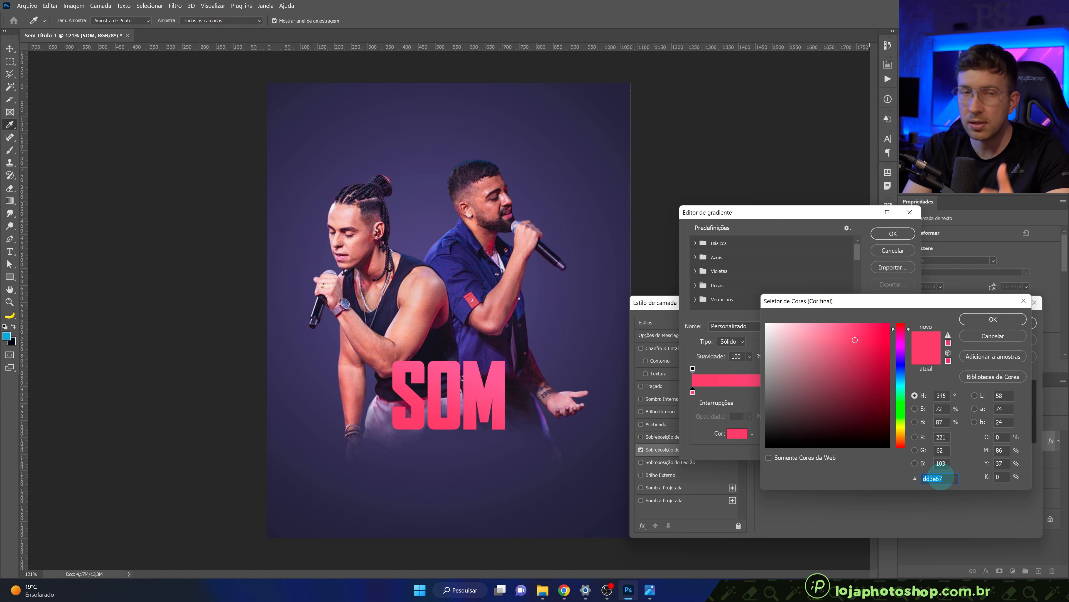
click(1006, 319)
click(907, 392)
double_click(907, 393)
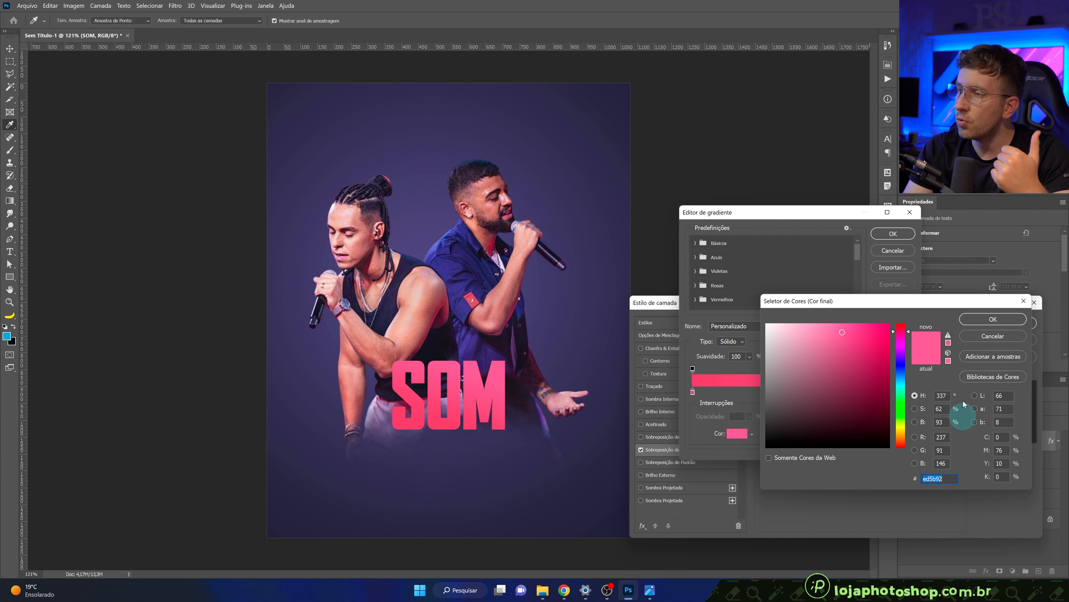
click(987, 320)
click(905, 236)
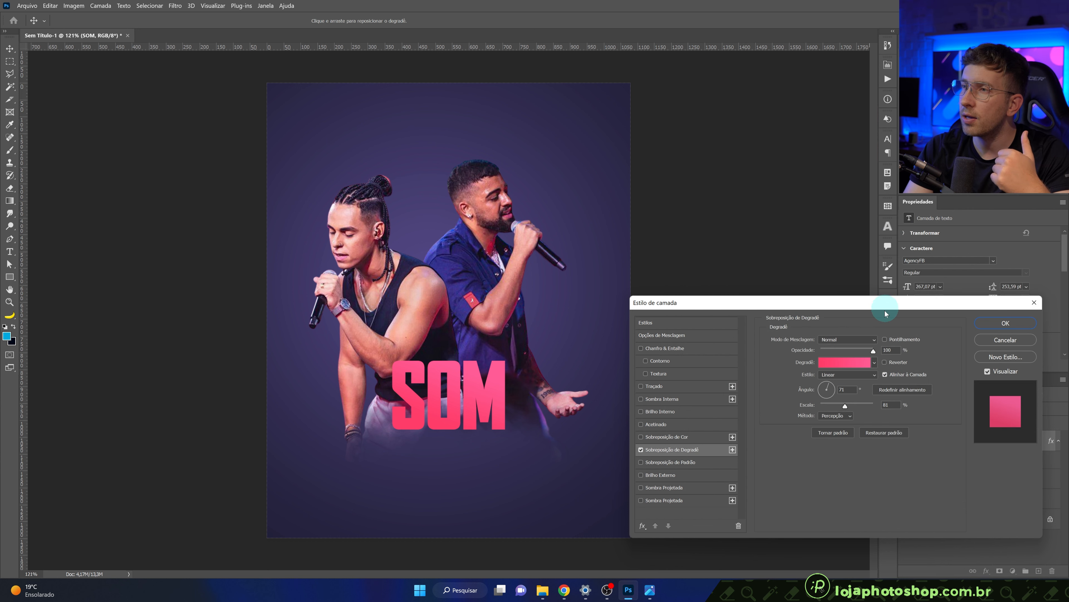
Keep the SOM overlay gradient linear, set its angle to about 53°, and apply the layer style.
click(835, 376)
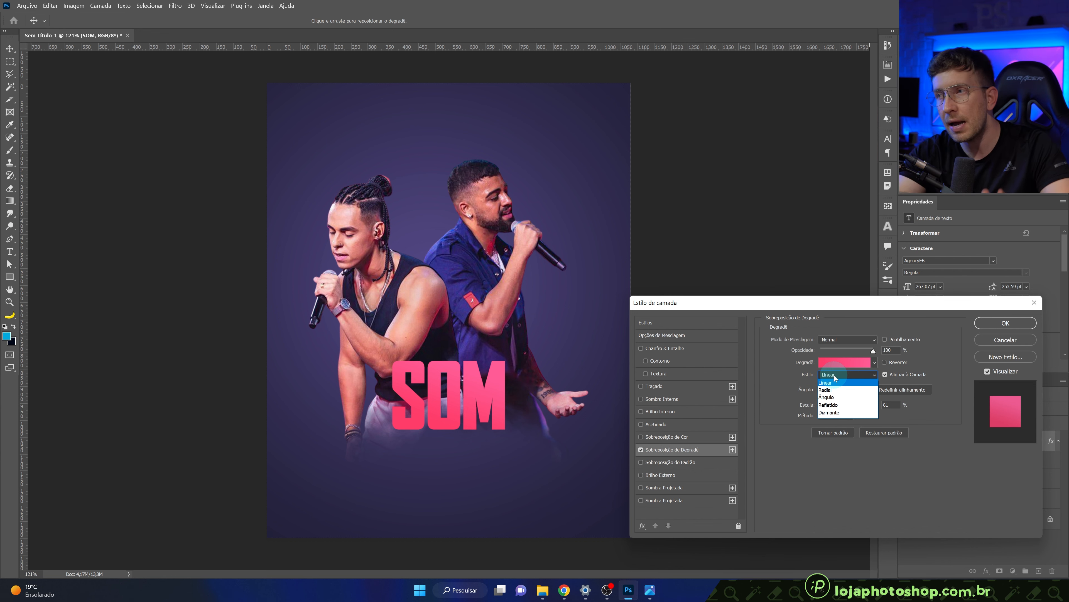
click(828, 381)
click(831, 387)
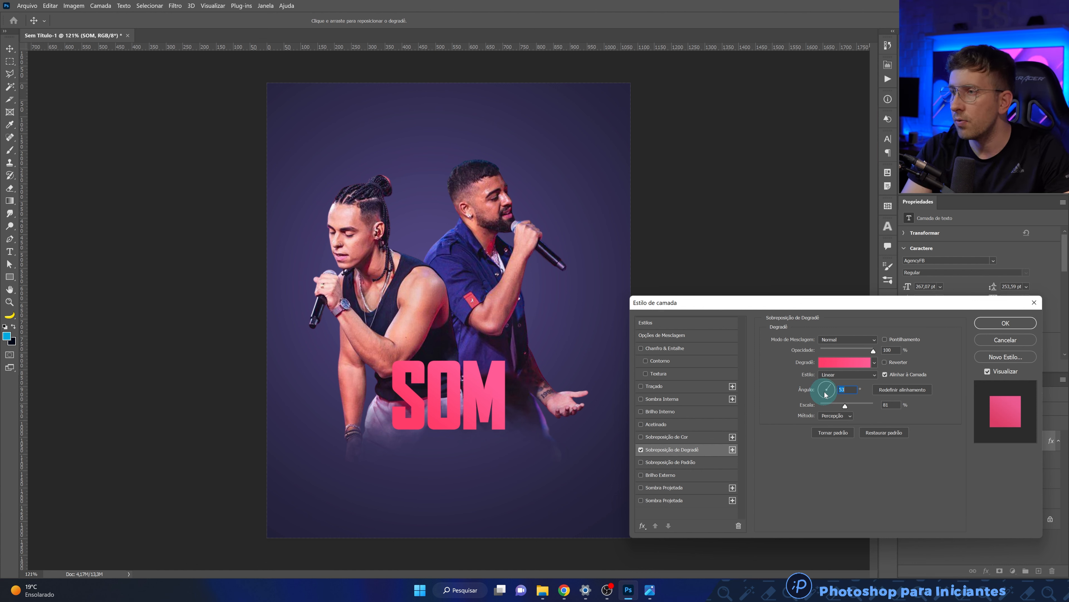
click(1005, 323)
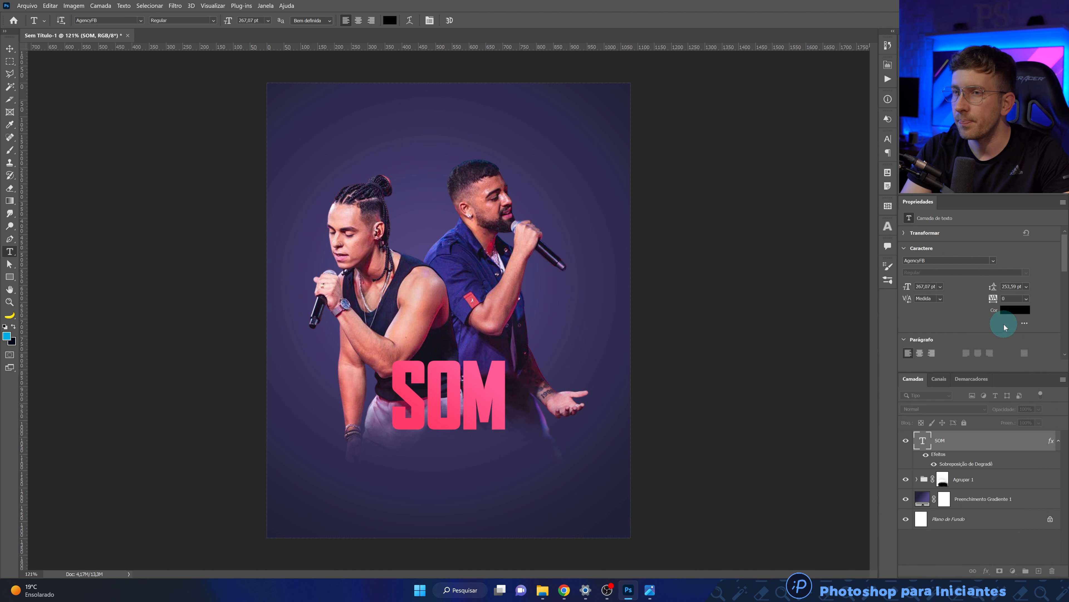
Give the SOM text a single blue-violet drop shadow with 100% opacity, 11 px distance and 0 px size.
double_click(980, 453)
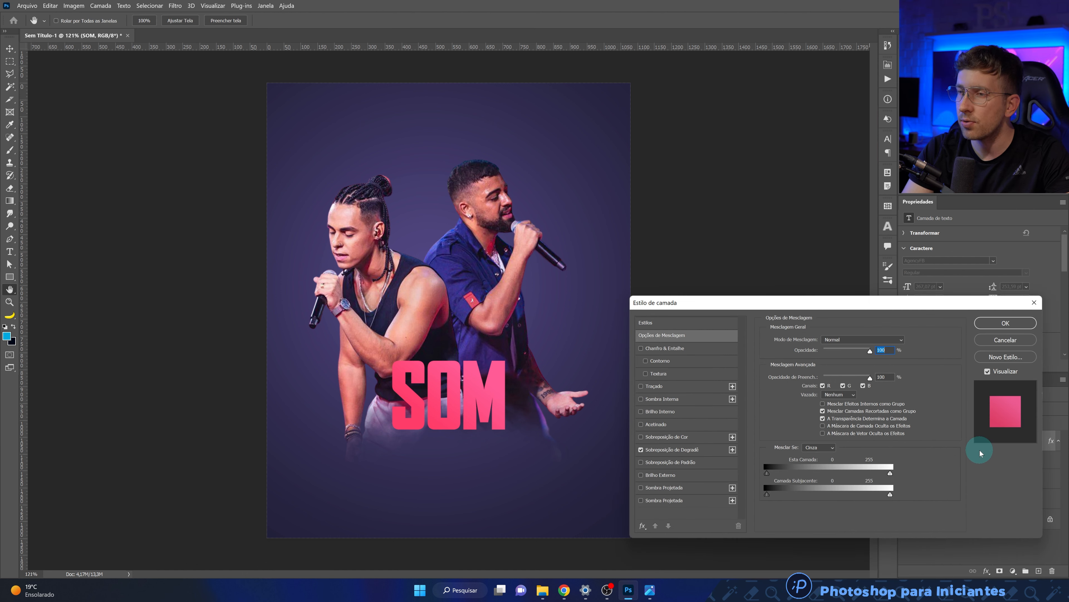
click(701, 488)
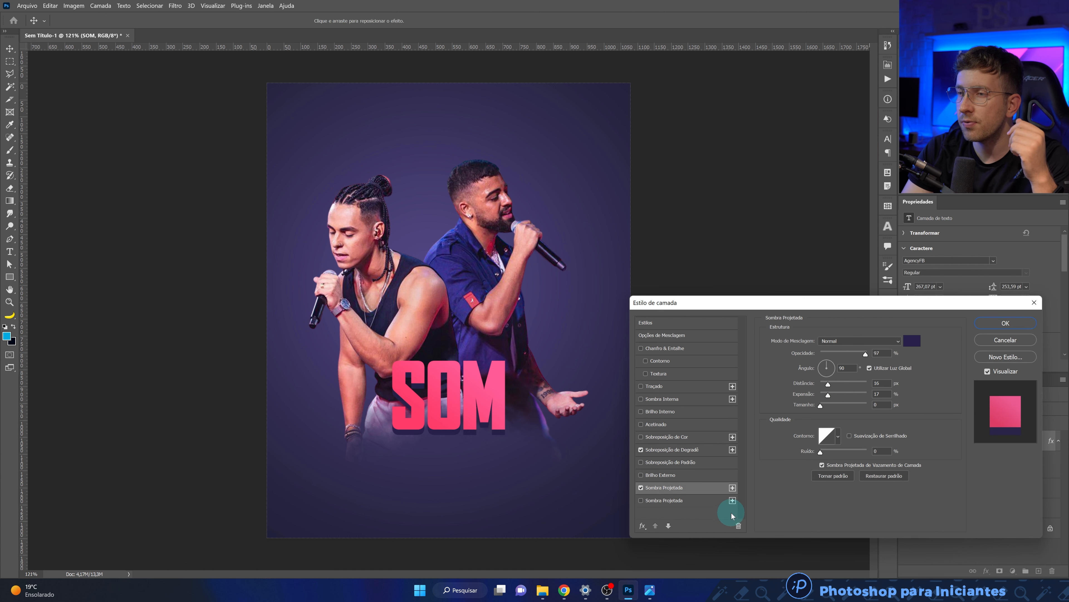
click(739, 526)
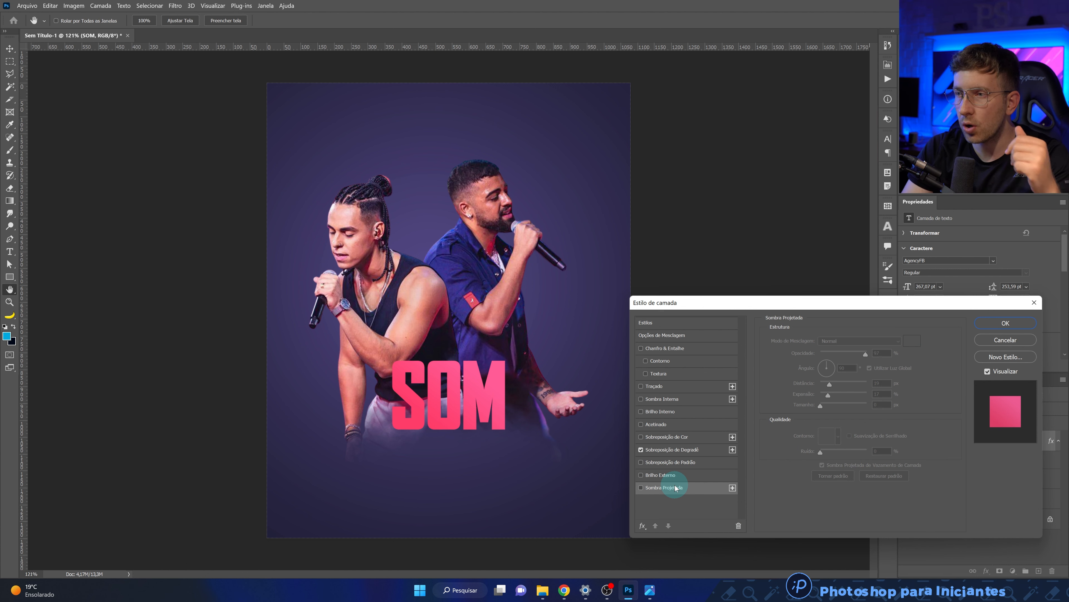
click(647, 488)
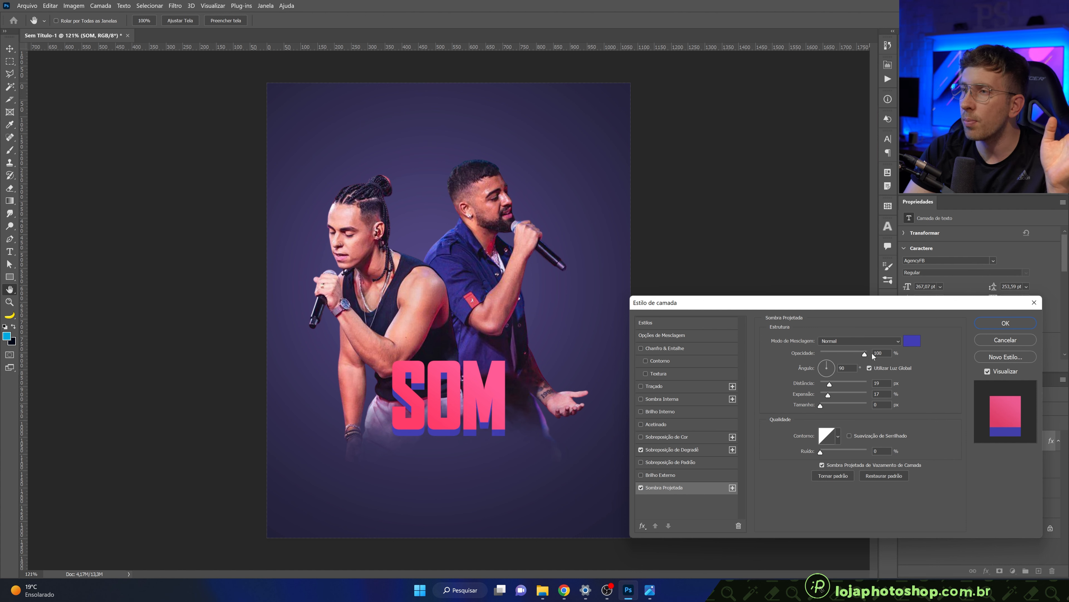
drag(873, 353, 873, 354)
drag(831, 385, 820, 406)
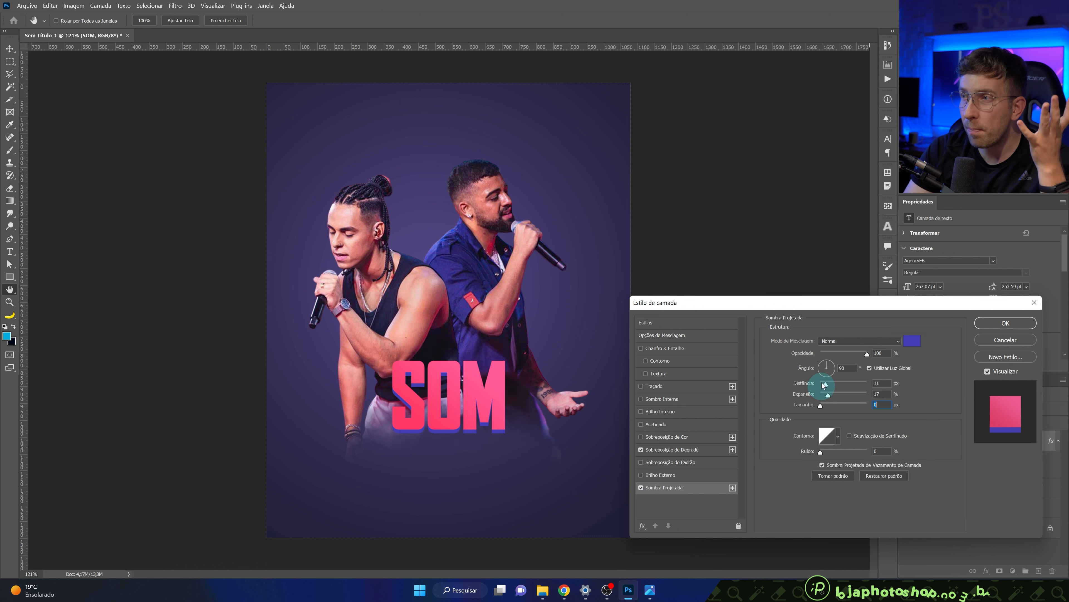
Set the SOM drop shadow's angle to 54° and apply the layer style.
drag(826, 367, 827, 364)
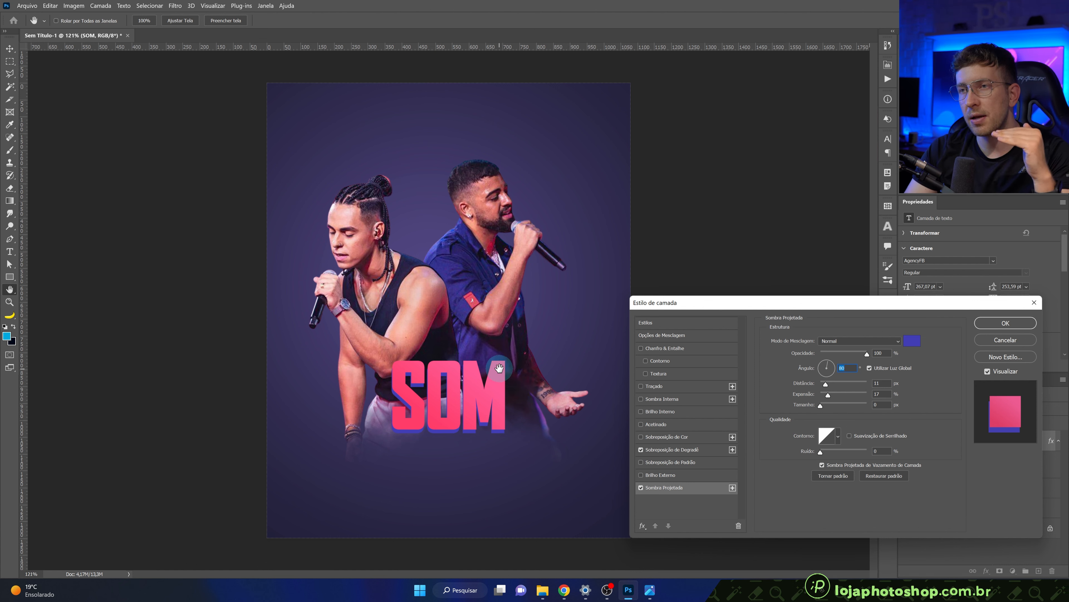
click(833, 359)
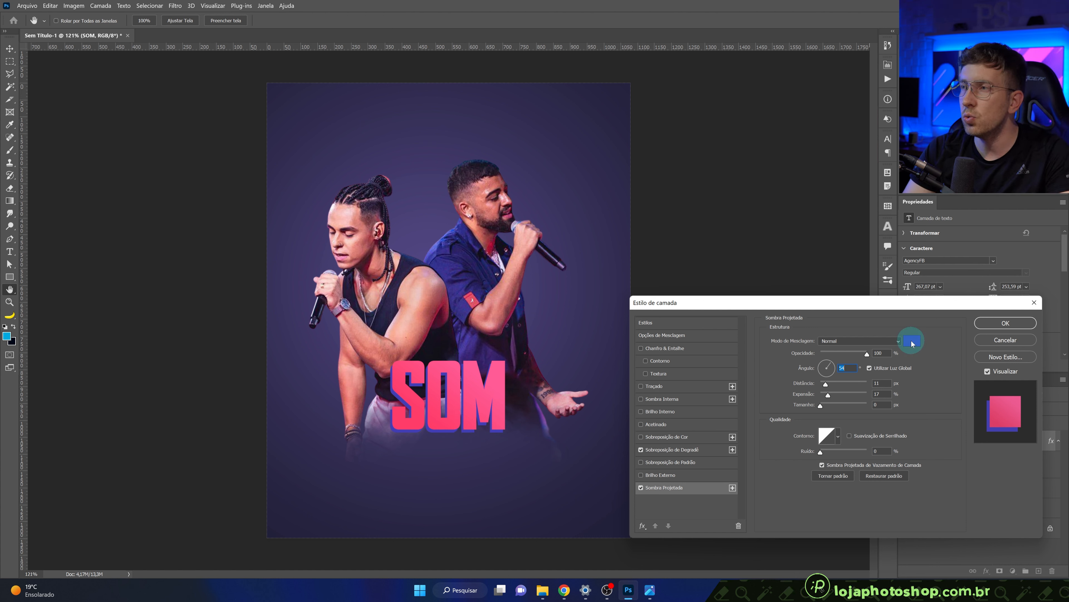
drag(836, 306, 814, 331)
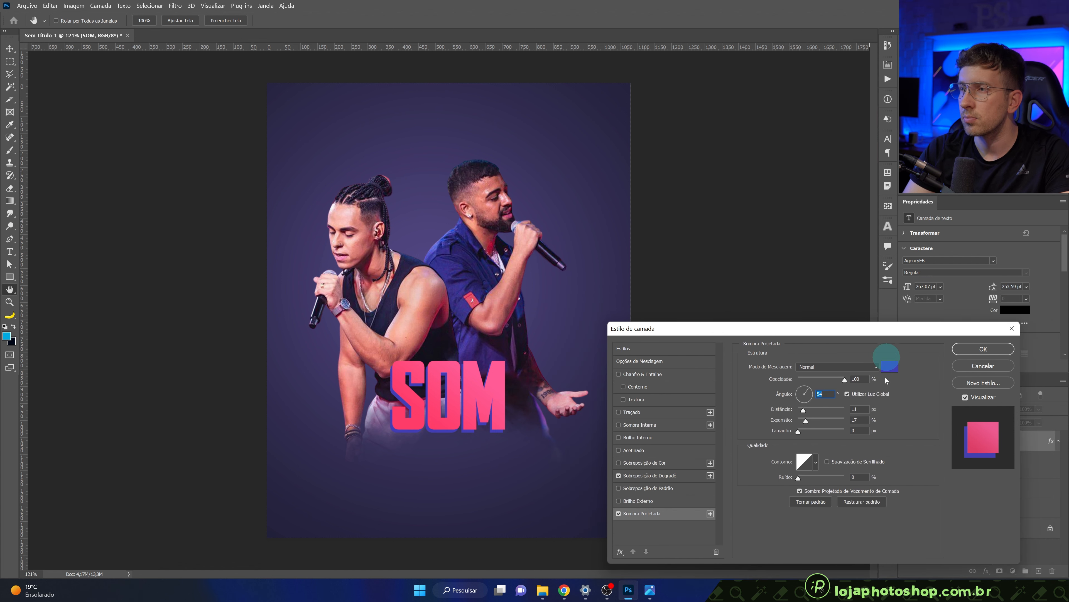
key(Return)
click(987, 474)
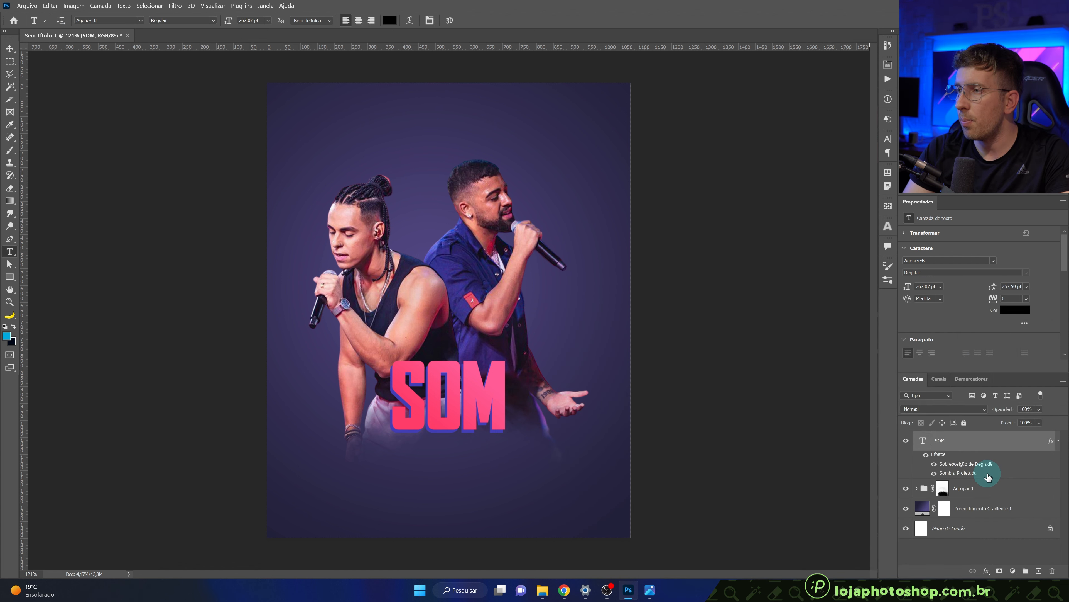
Recolour the SOM drop shadow to dark purple 2d2a46, sampled from the poster background.
double_click(989, 476)
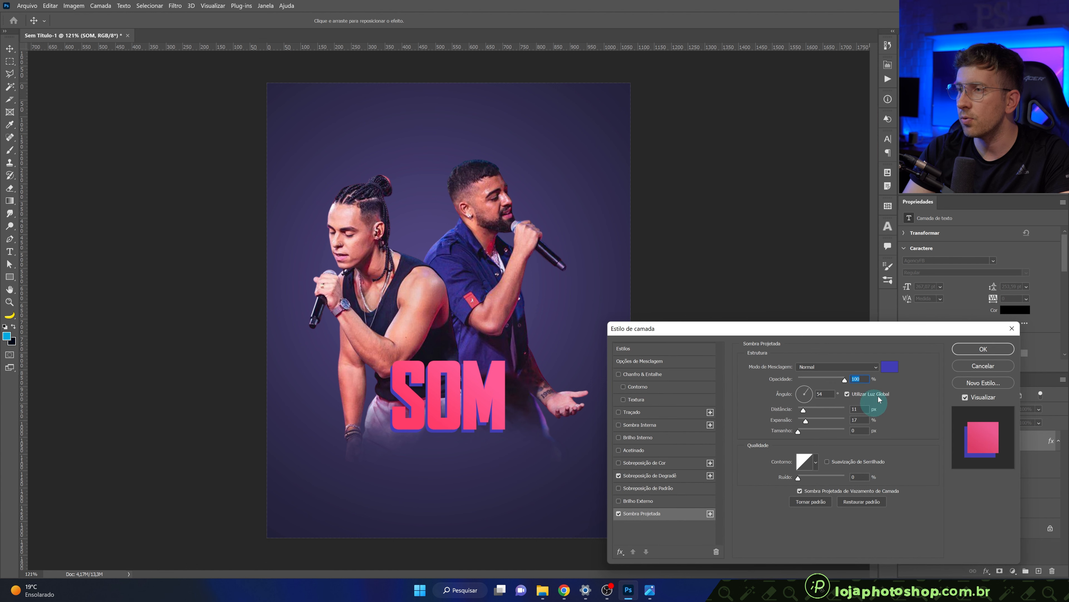
click(890, 366)
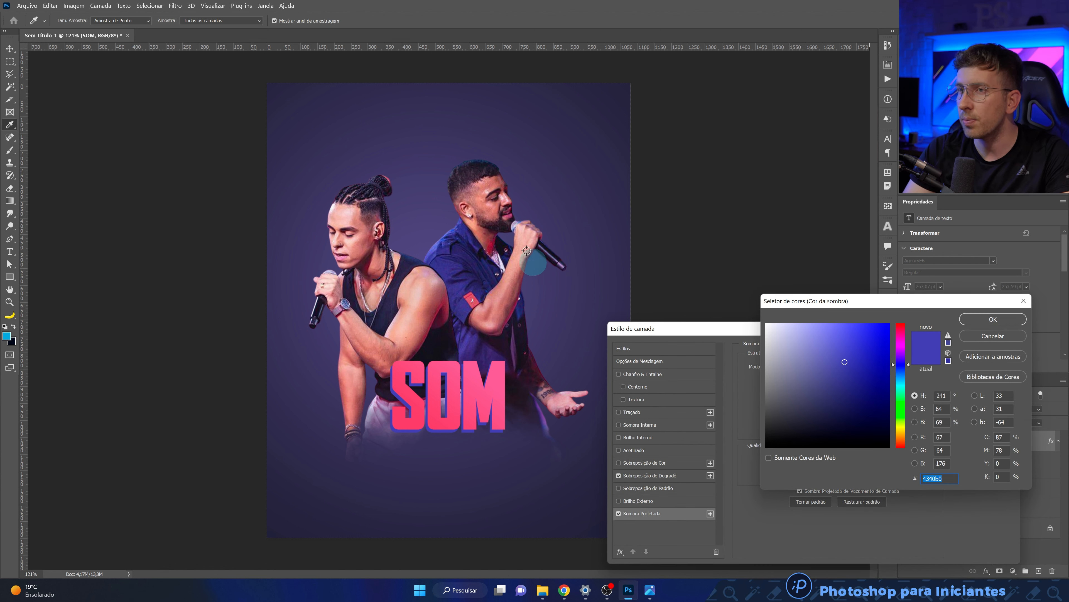
click(585, 165)
click(612, 122)
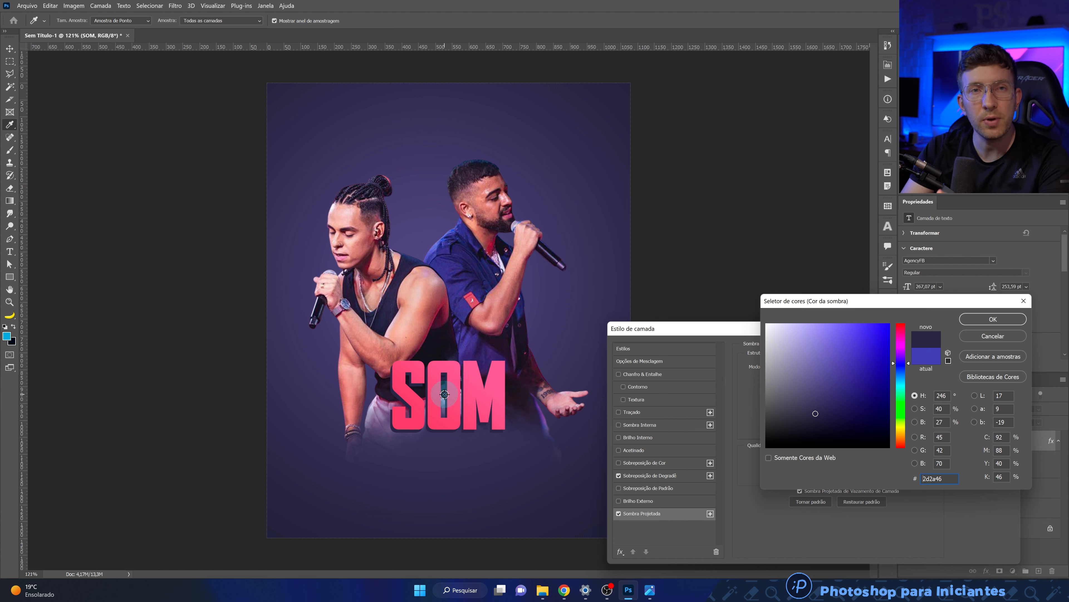
click(989, 319)
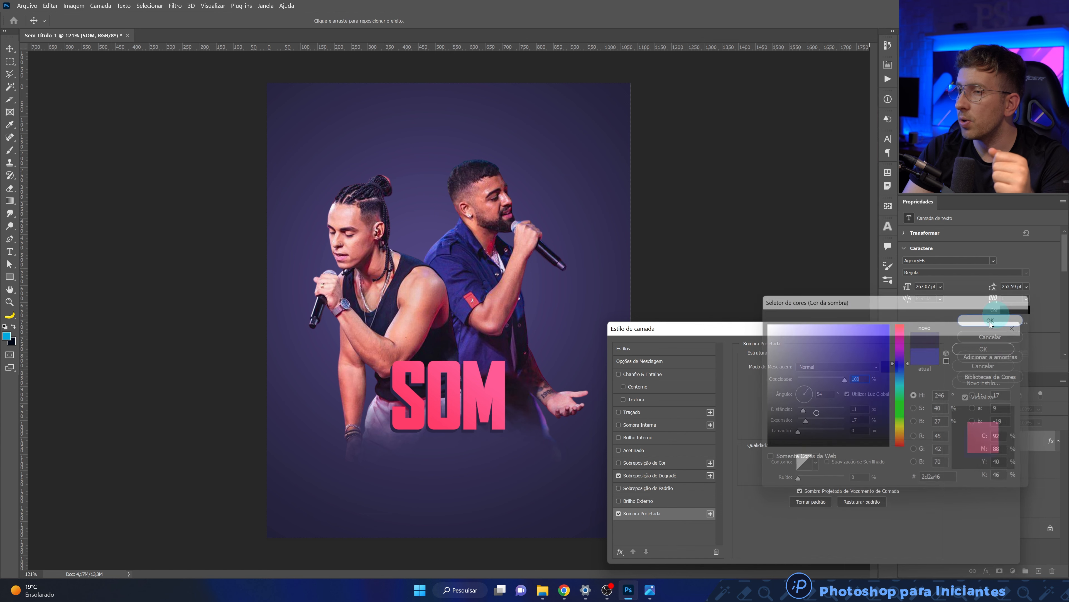
Add a second drop shadow to the SOM text and set the lower one's distance to 18 px.
click(710, 515)
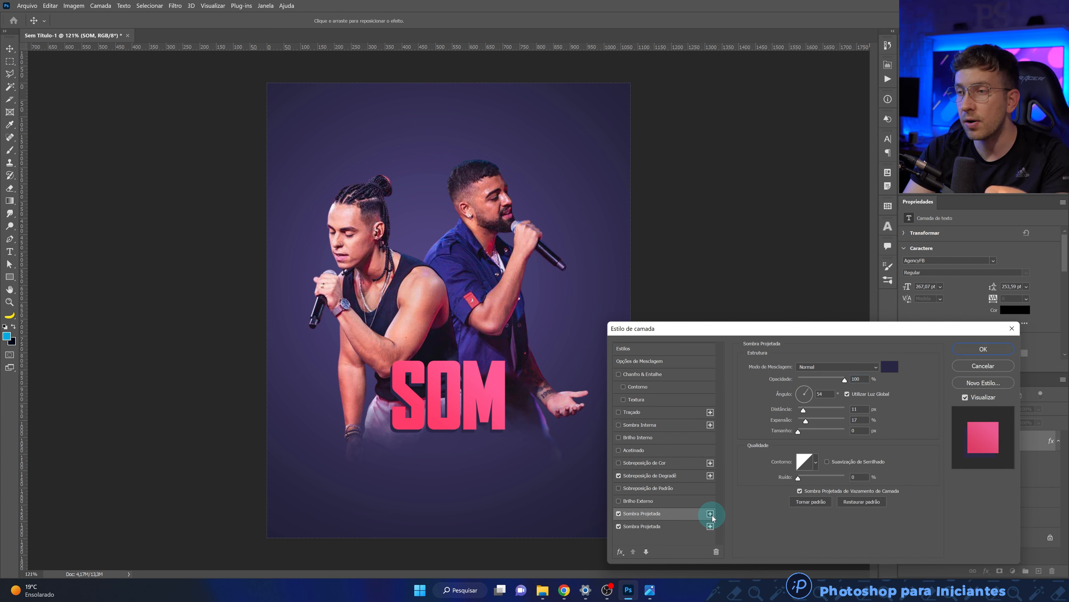
click(682, 531)
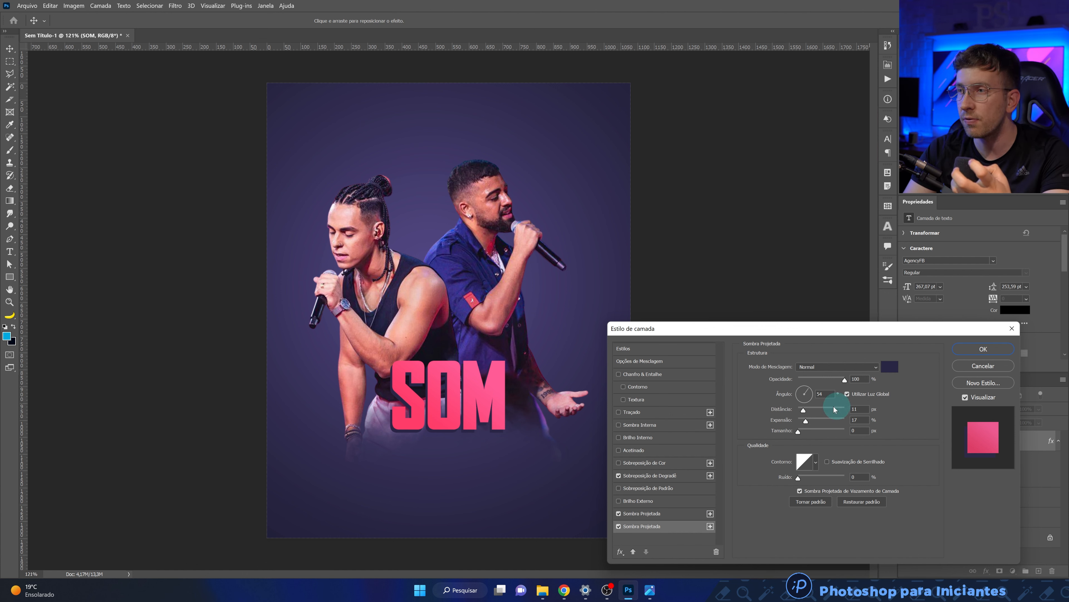
drag(809, 412, 807, 410)
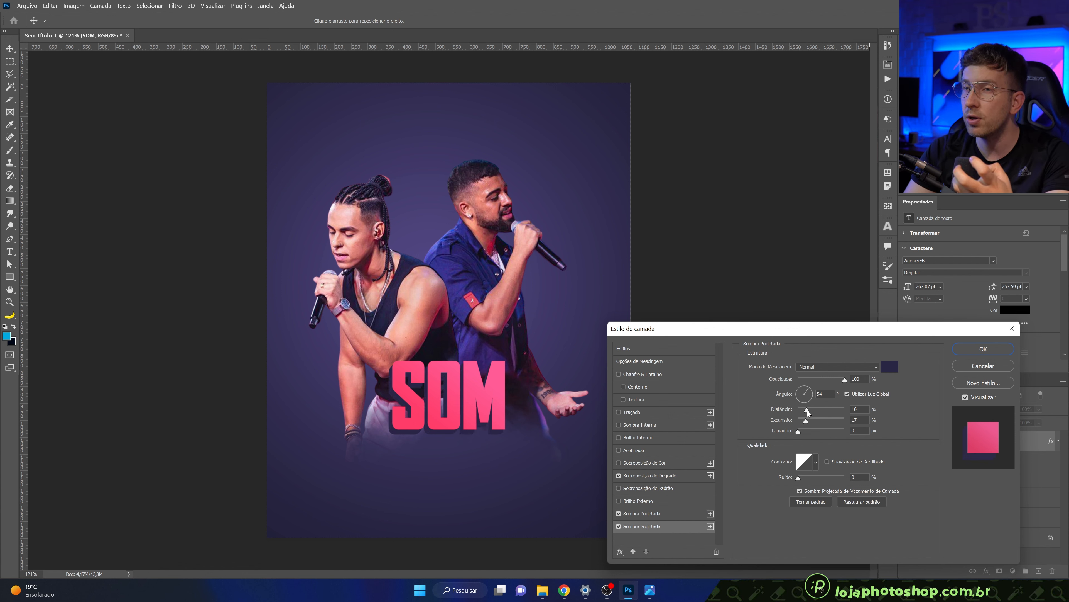
Colour the second SOM shadow 3f3f8b, keep its distance at 18 px, and apply the layer style.
click(889, 369)
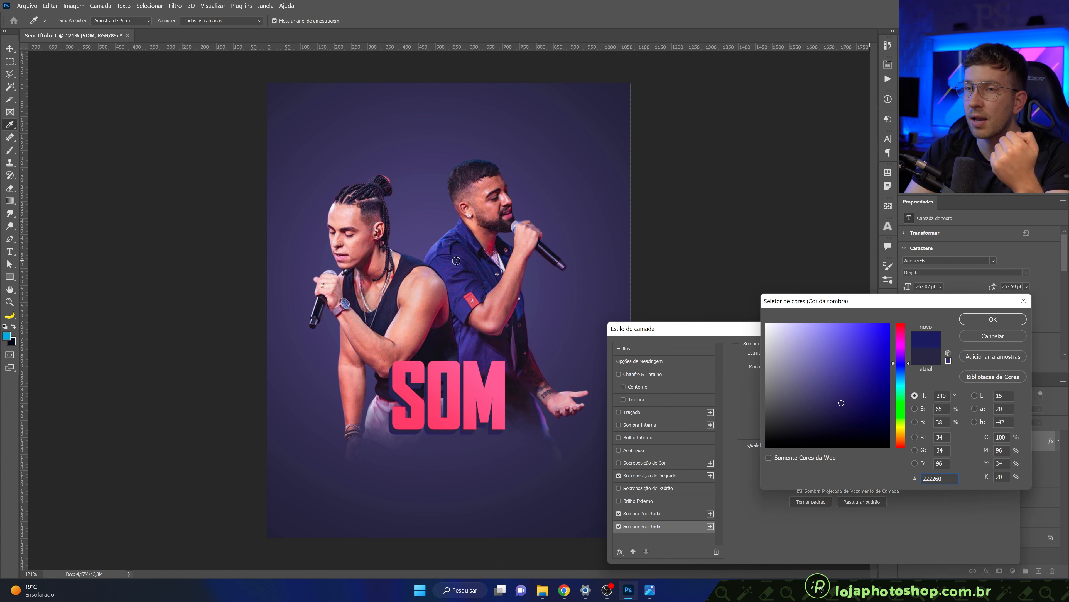
click(832, 383)
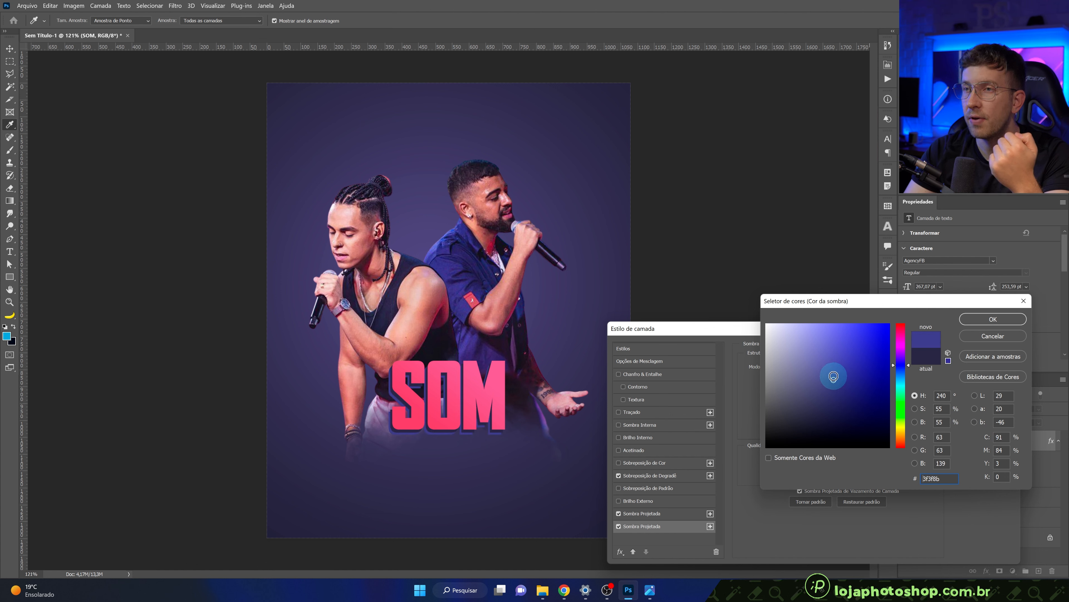
click(969, 320)
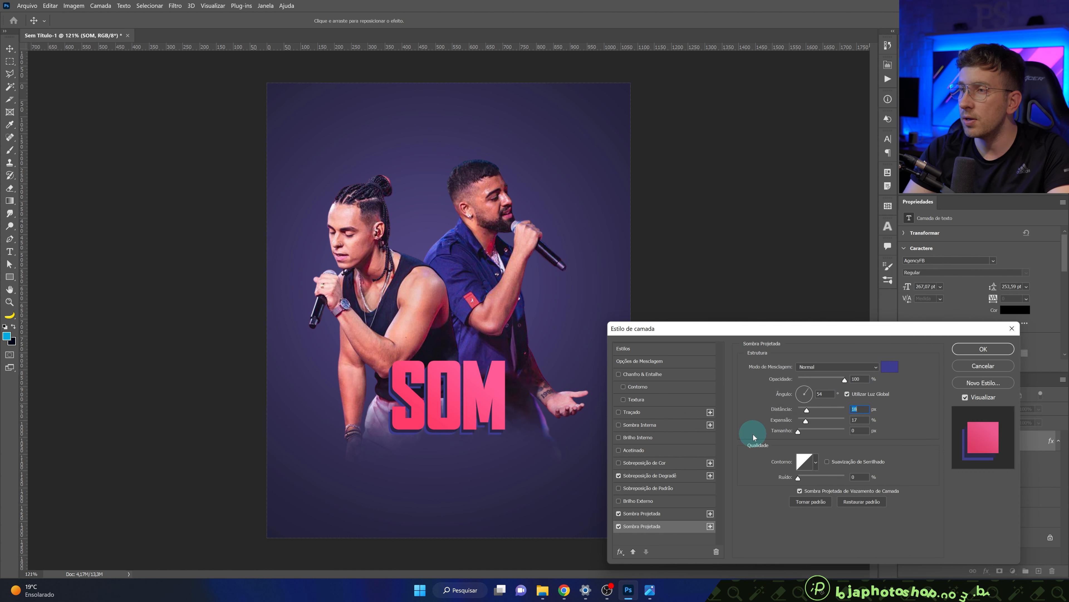
drag(814, 414, 809, 411)
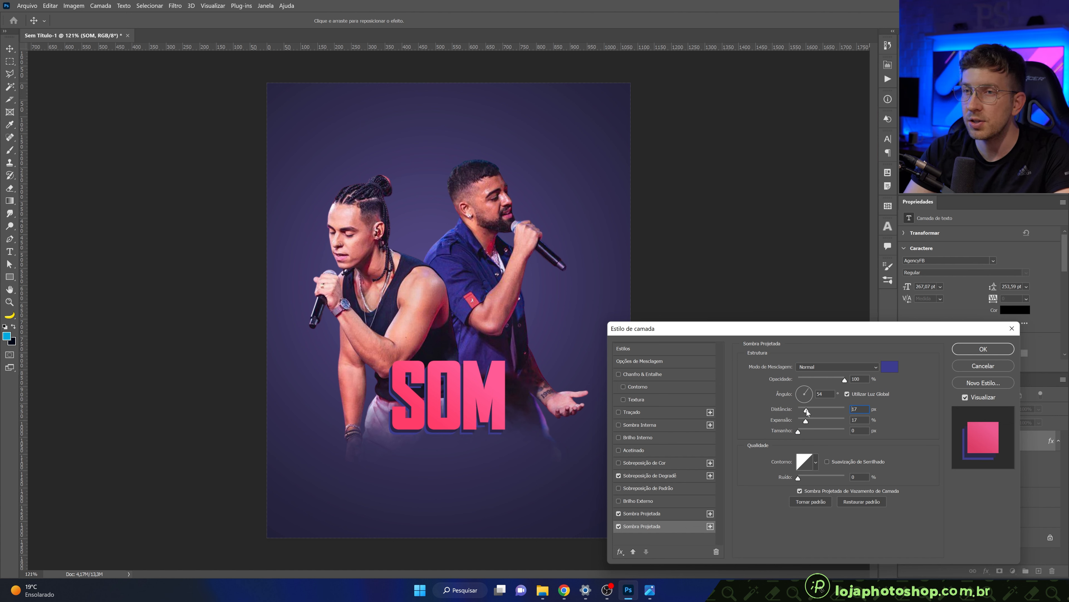
drag(807, 412, 808, 412)
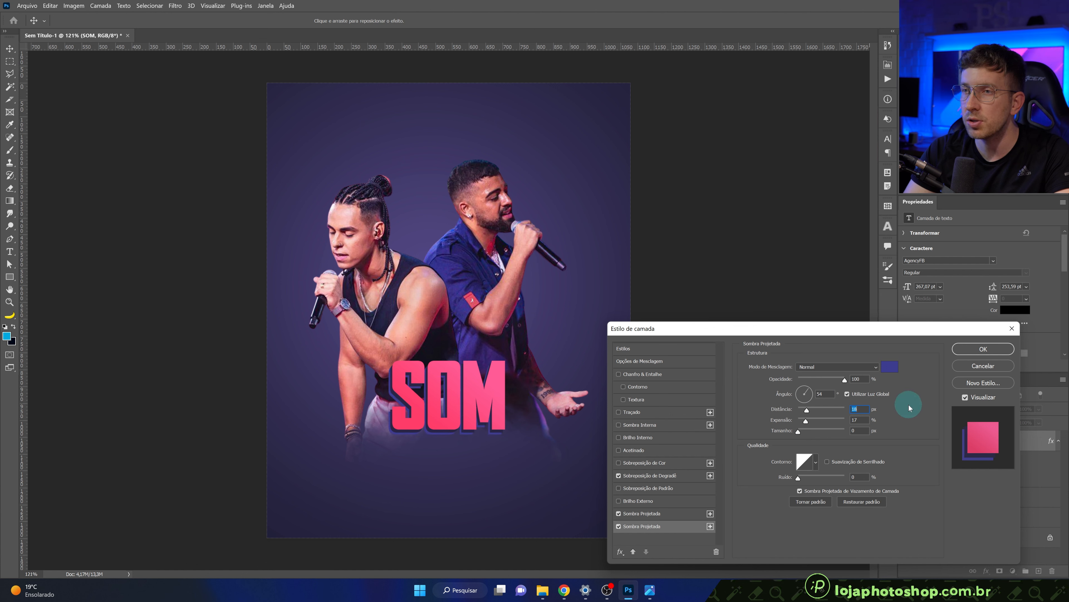
click(969, 353)
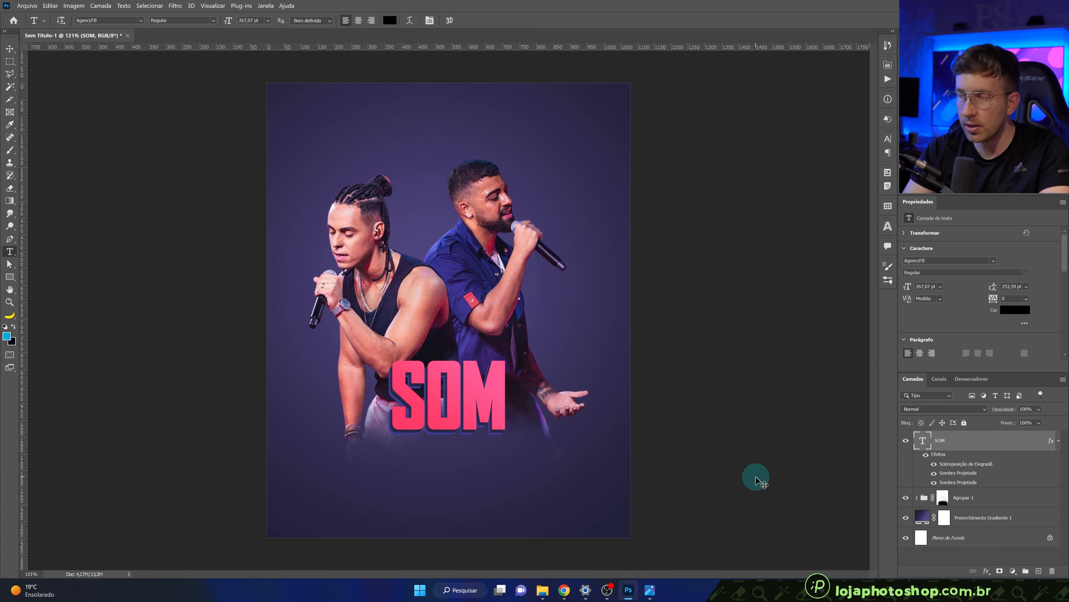
Duplicate the SOM text layer and place the copy directly below the original word.
key(ctrl+j)
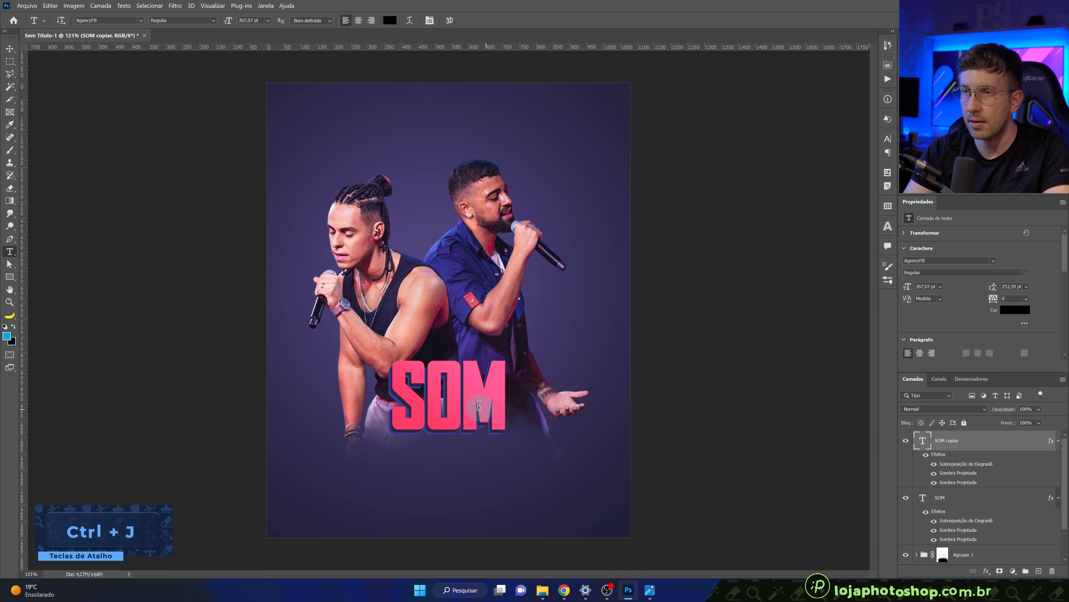
key(v)
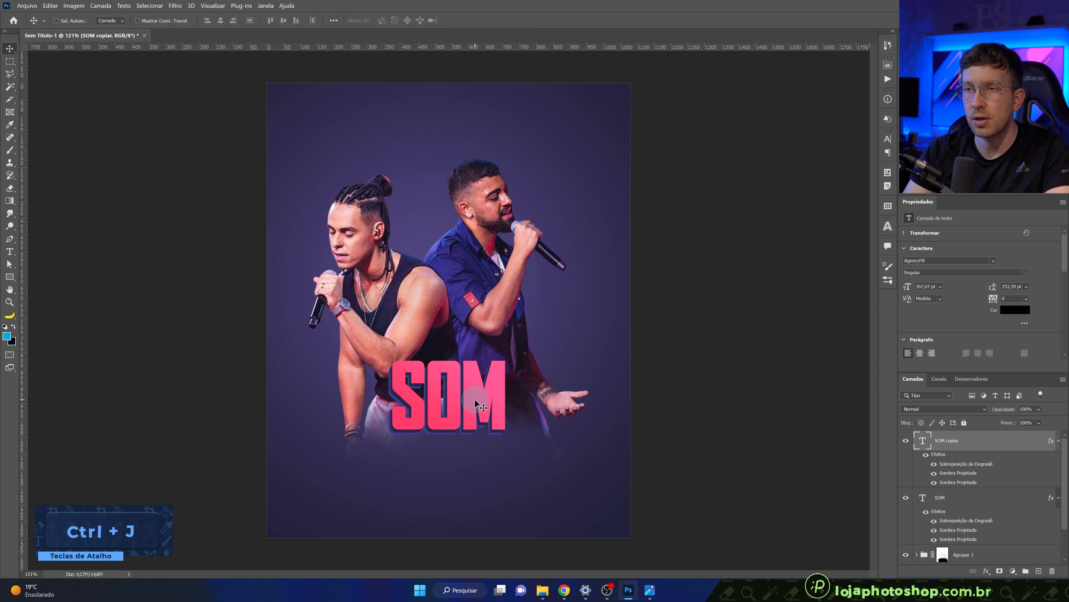
drag(474, 399, 471, 485)
Replace the text of the lower SOM copy with FACULDADE.
key(t)
click(471, 481)
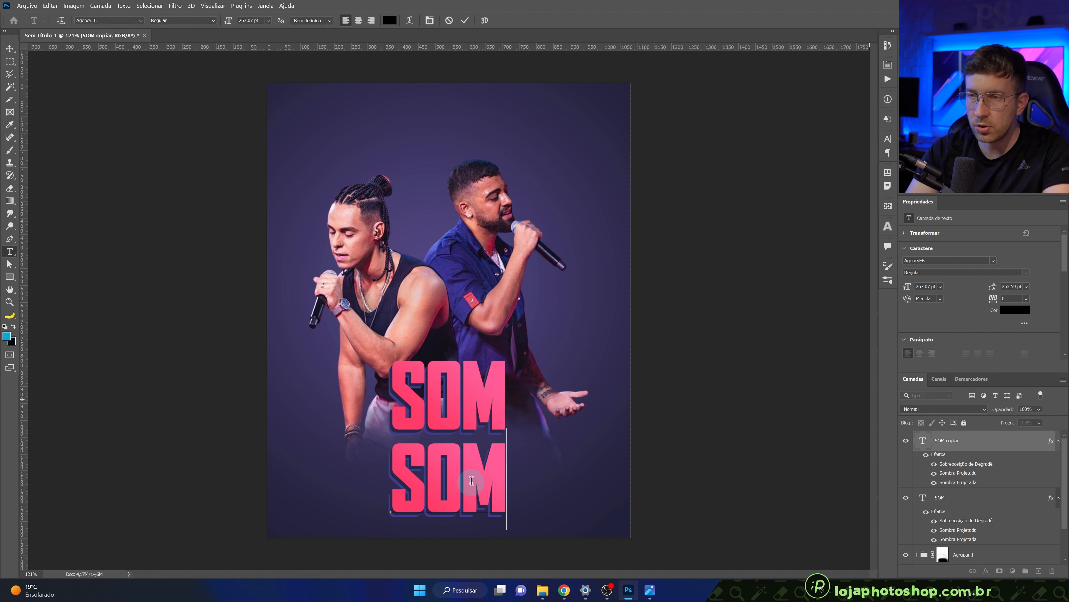
key(ctrl+a)
text(FACULDADE)
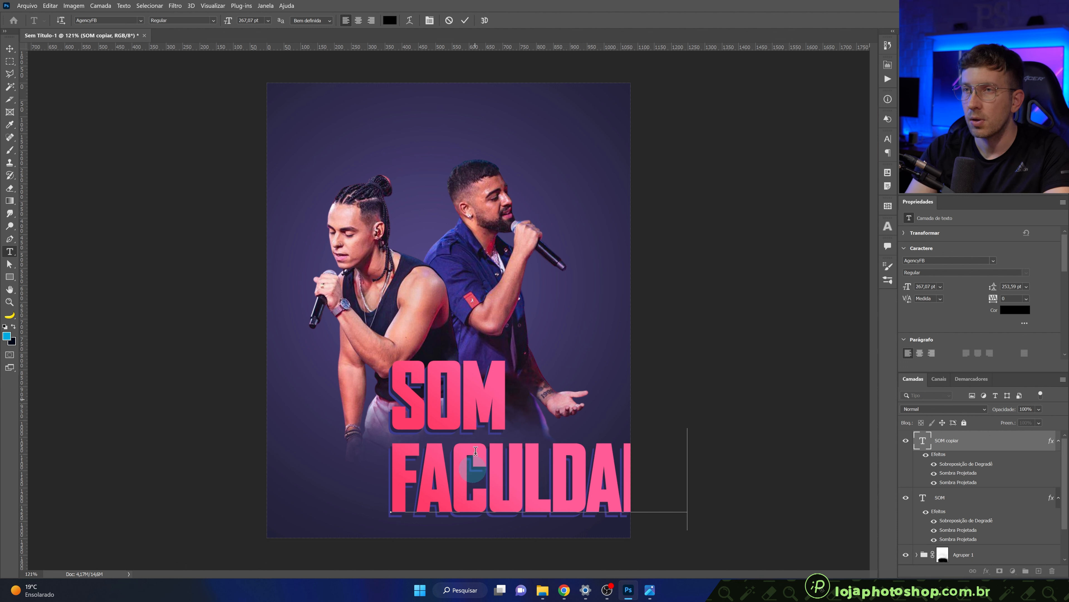
click(465, 21)
Scale the FACULDADE text down to about 198 pt and centre it horizontally just beneath SOM.
key(v)
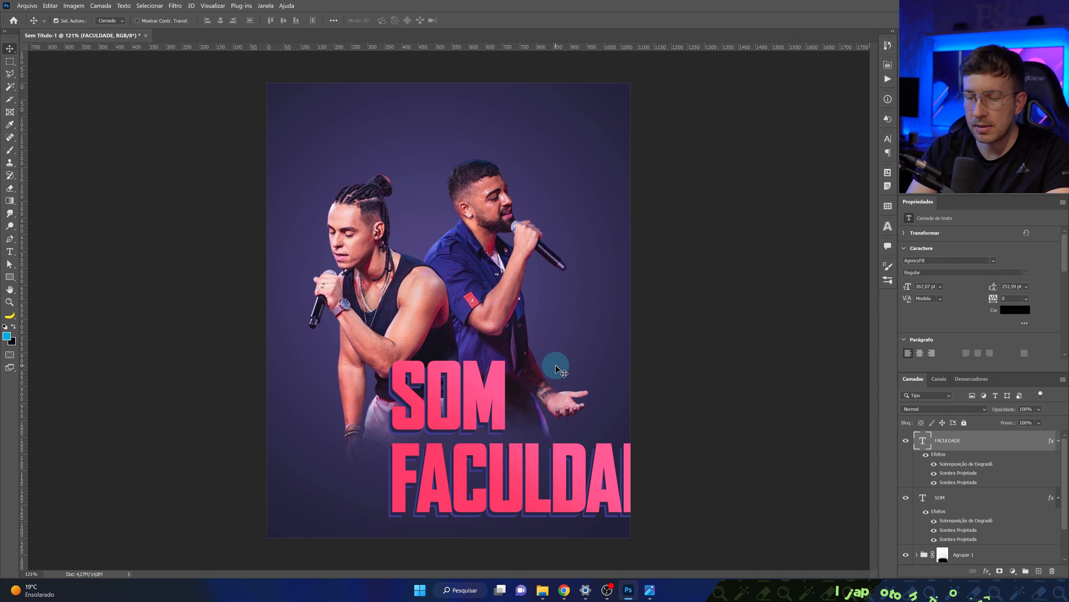
key(ctrl+t)
drag(685, 434, 521, 463)
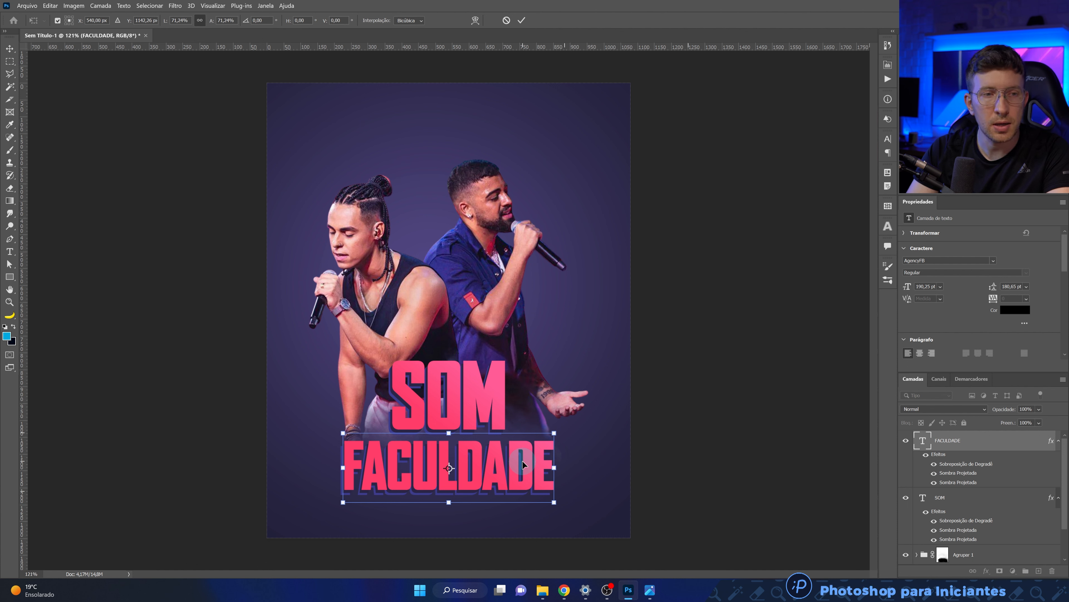
drag(555, 433, 541, 452)
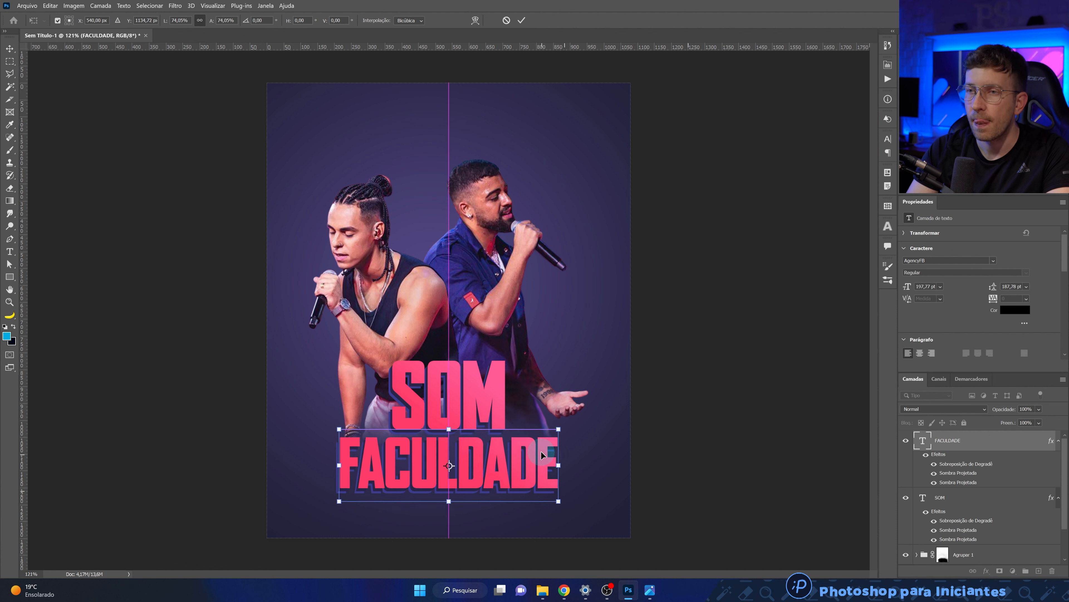
click(522, 20)
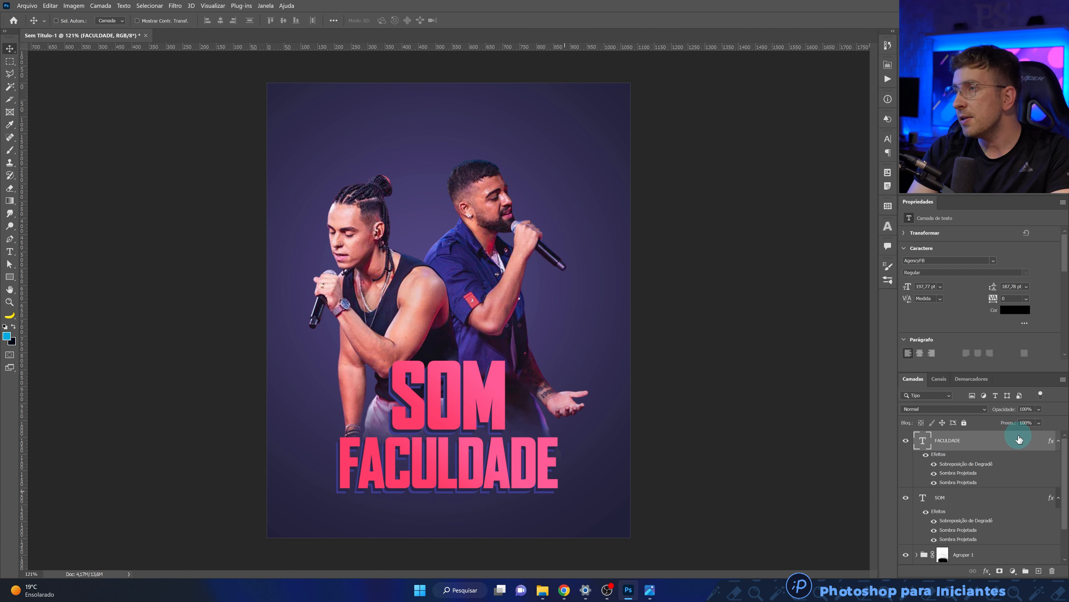
Skew the SOM and FACULDADE text layers together by about -6.3° horizontally so both words slant to the right.
scroll(986, 339, down, 3)
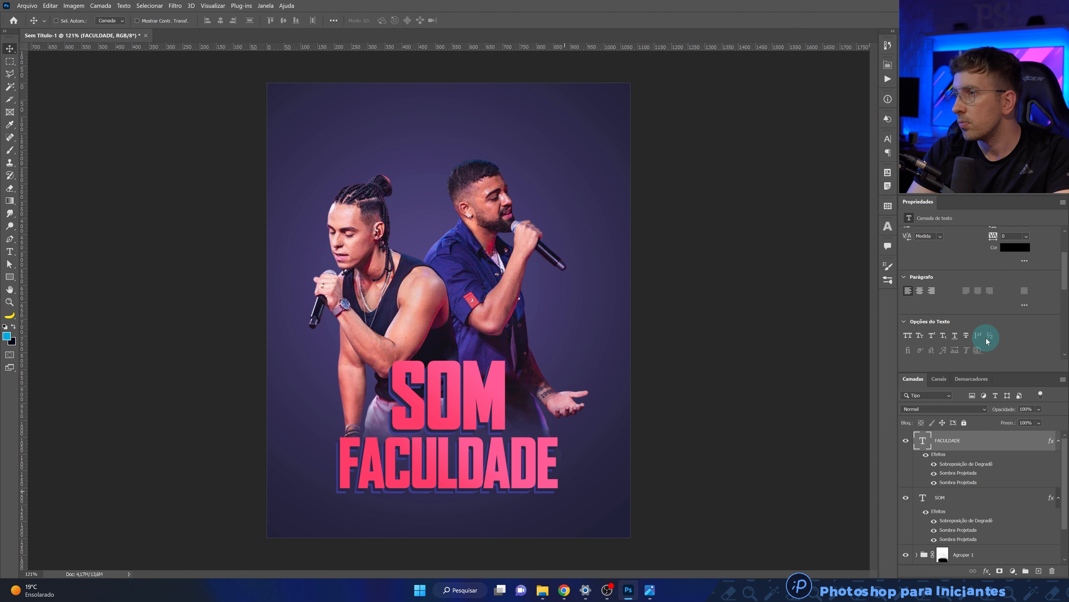
click(1058, 441)
click(1059, 460)
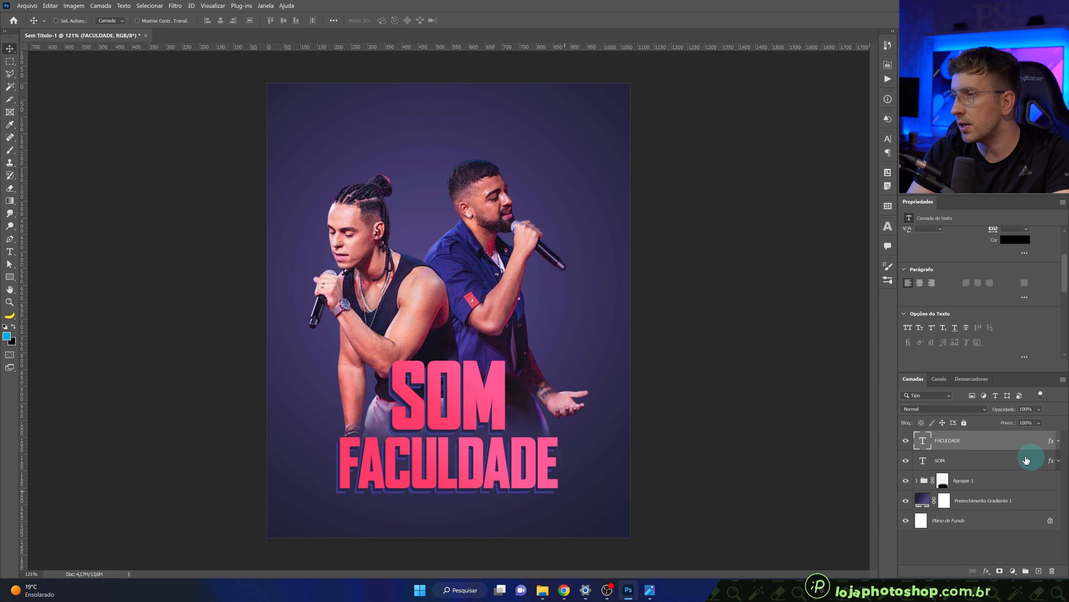
ctrl+click(993, 463)
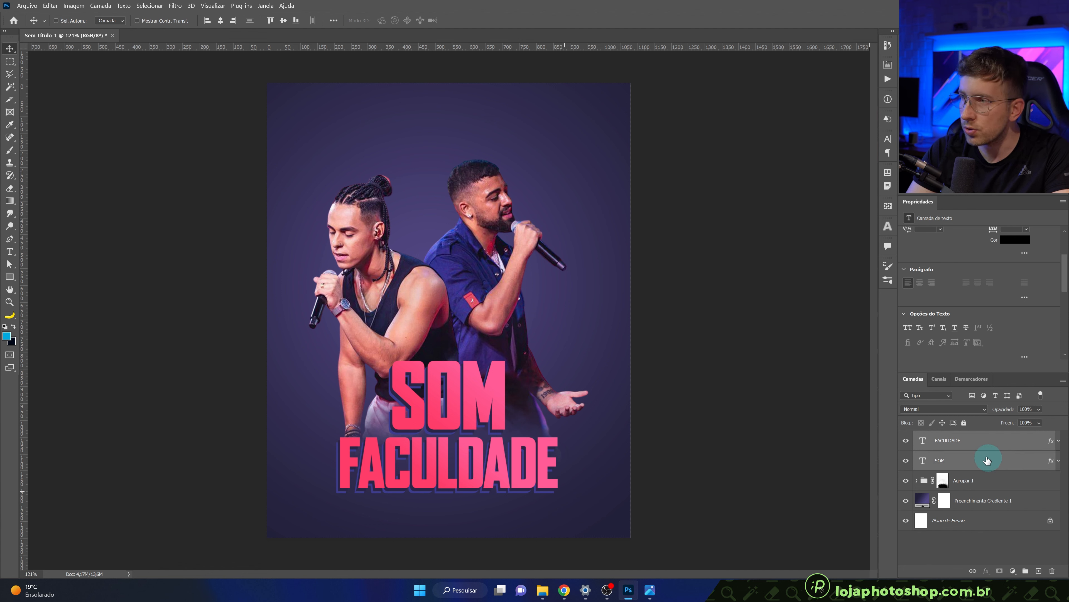
key(ctrl+t)
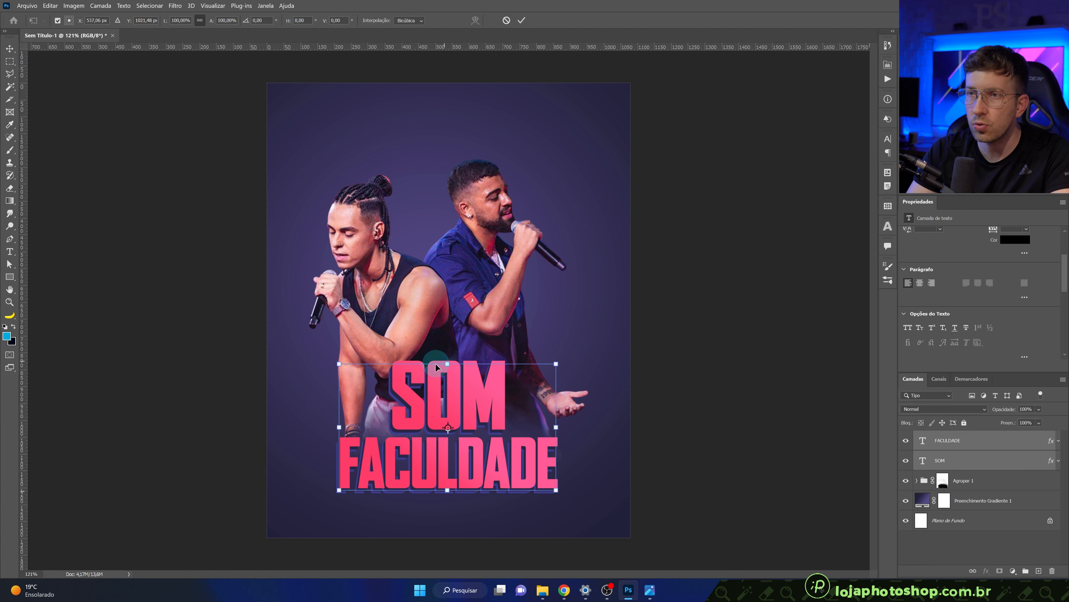
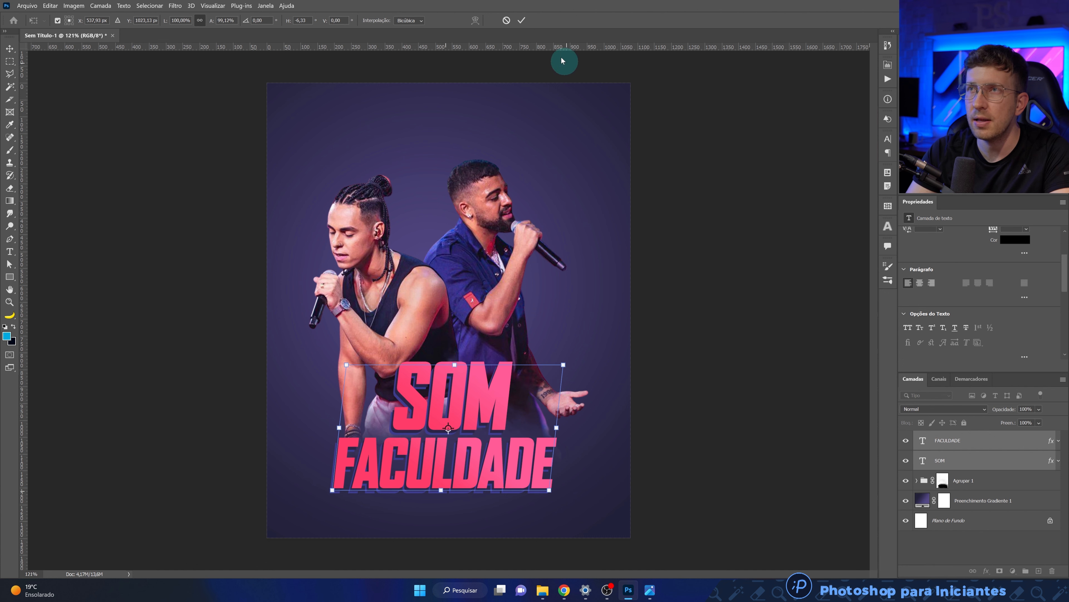
click(522, 20)
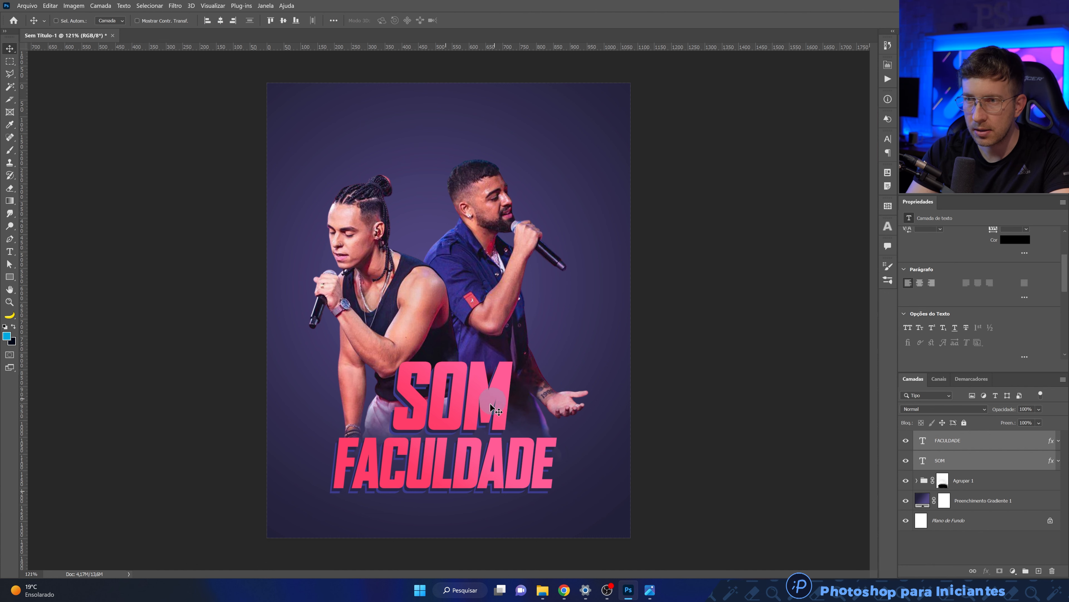
Shift the slanted SOM FACULDADE title slightly right to centre it on the canvas and lower it by a few pixels.
drag(483, 412, 488, 413)
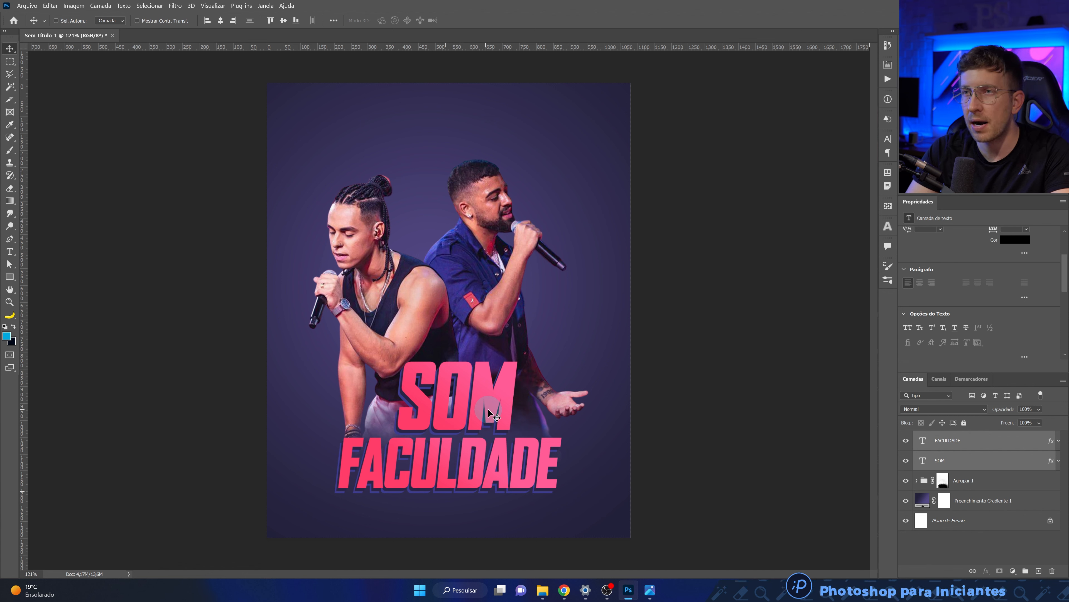
key(Down)
key(Down)
key(Down)
key(Down)
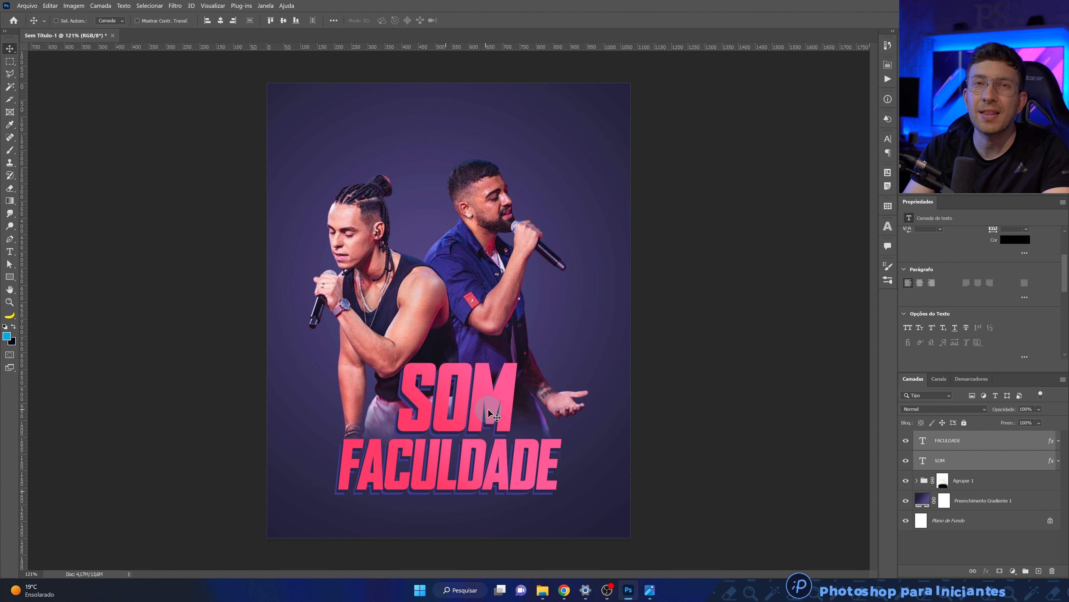
Add a new text layer reading "de" over the second singer's arm and colour it white (ffffff).
click(1039, 570)
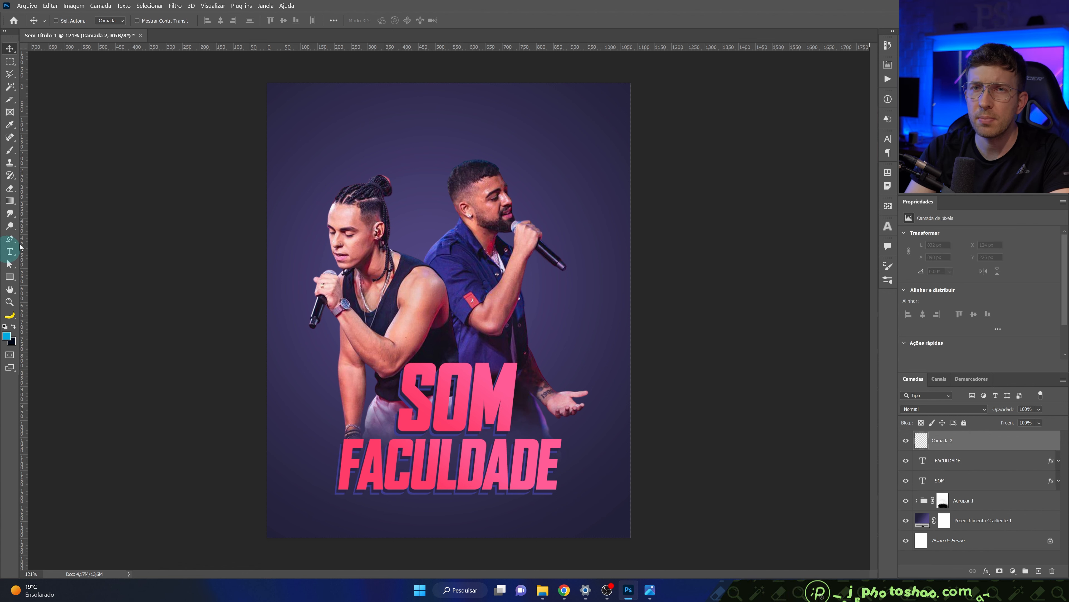
click(9, 251)
click(487, 313)
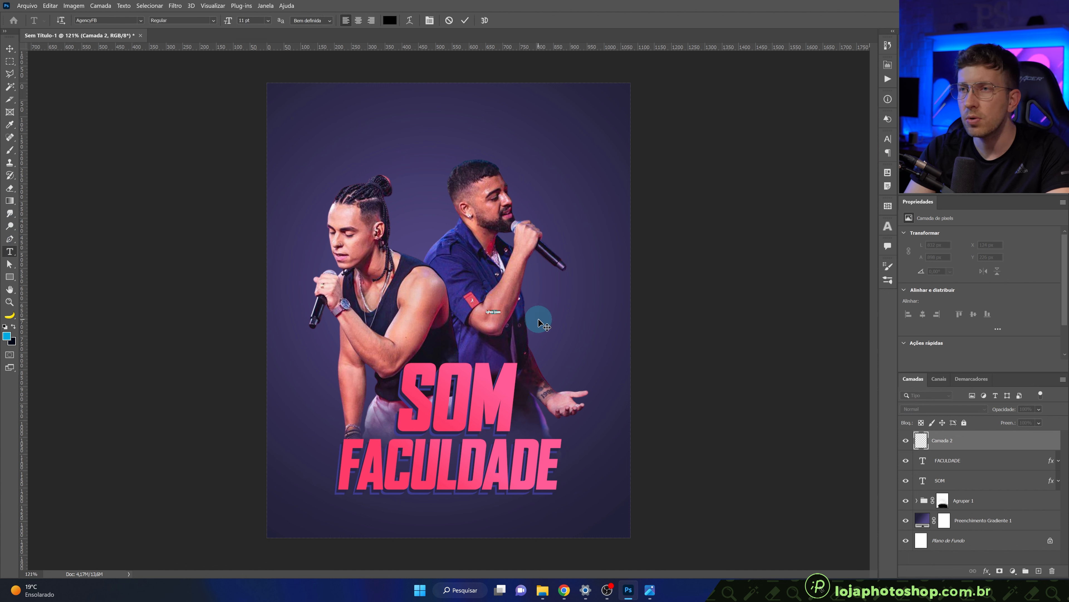
text(DE)
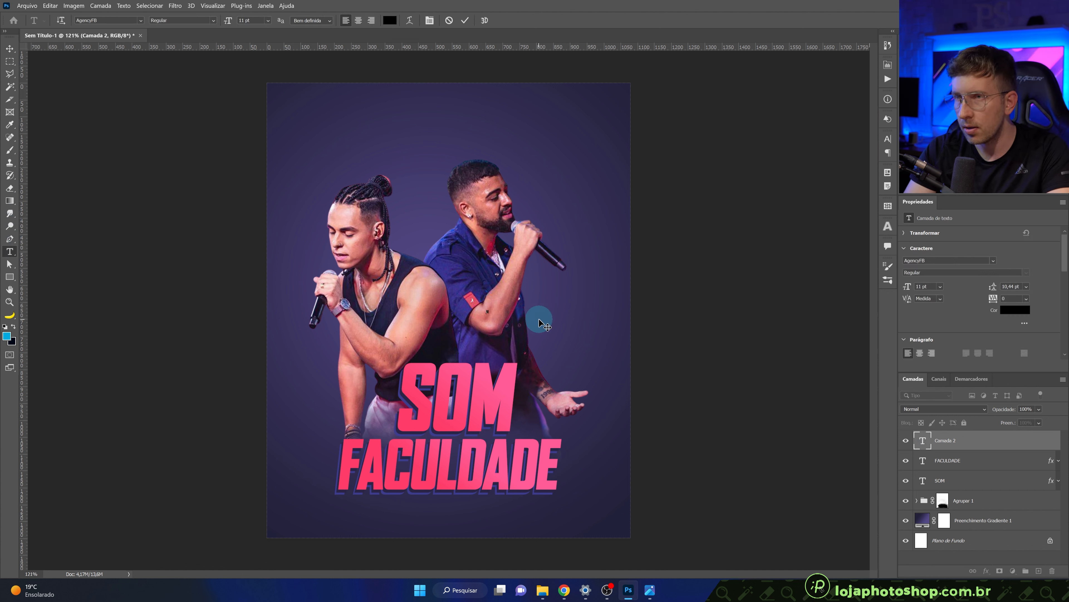
click(464, 20)
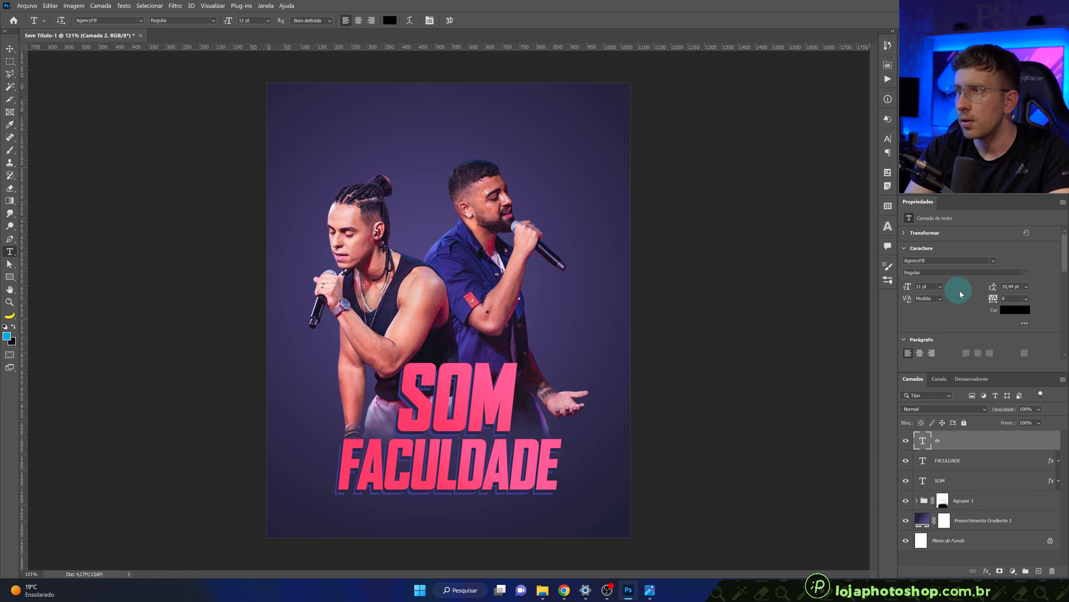
click(1007, 310)
drag(802, 340, 729, 297)
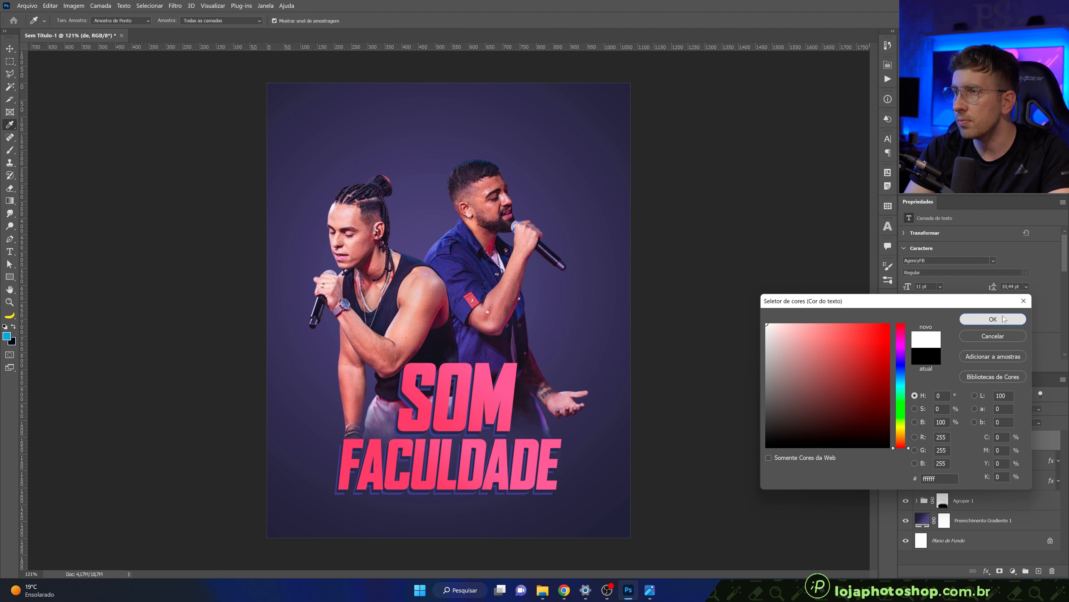
click(992, 319)
Enlarge the white "de" text to about 88 pt and centre it between SOM and FACULDADE, overlapping both words.
key(ctrl+t)
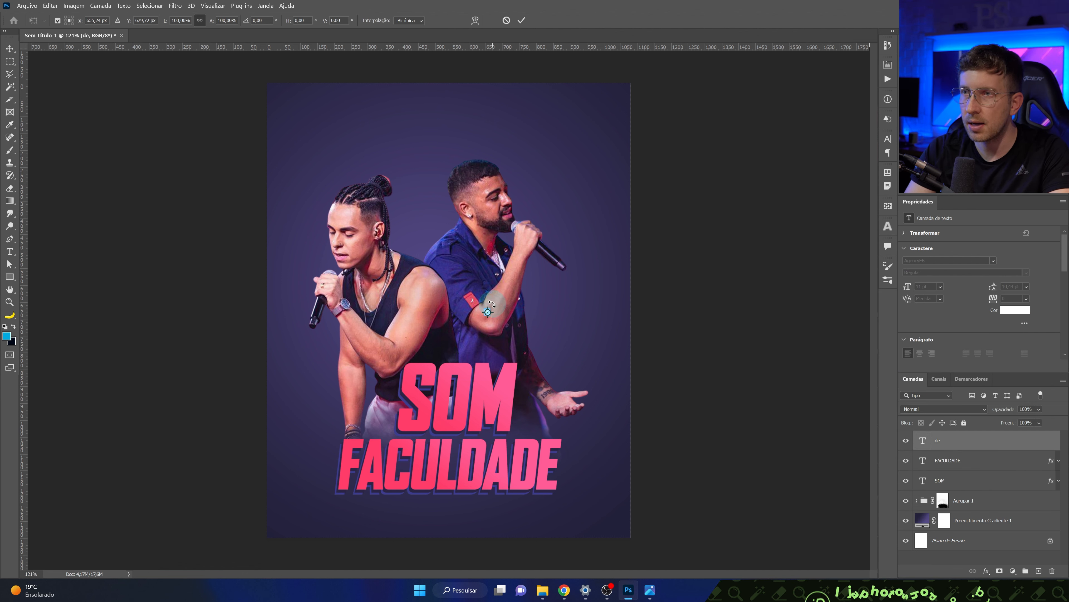
drag(491, 304, 498, 295)
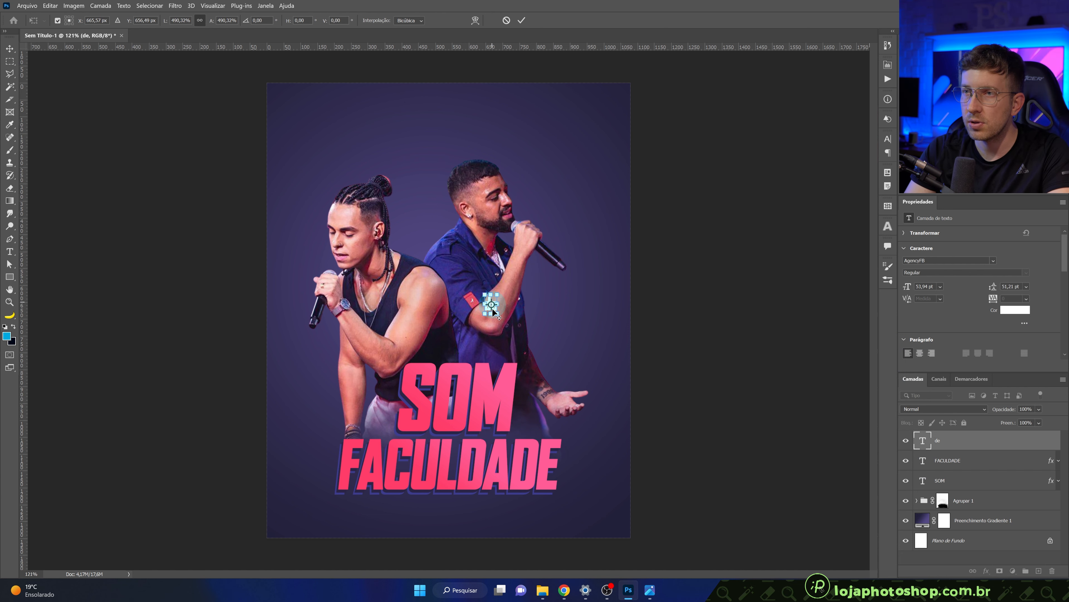
scroll(492, 300, up, 3)
drag(503, 300, 417, 481)
scroll(471, 493, down, 2)
key(Return)
key(ctrl+0)
key(ctrl+t)
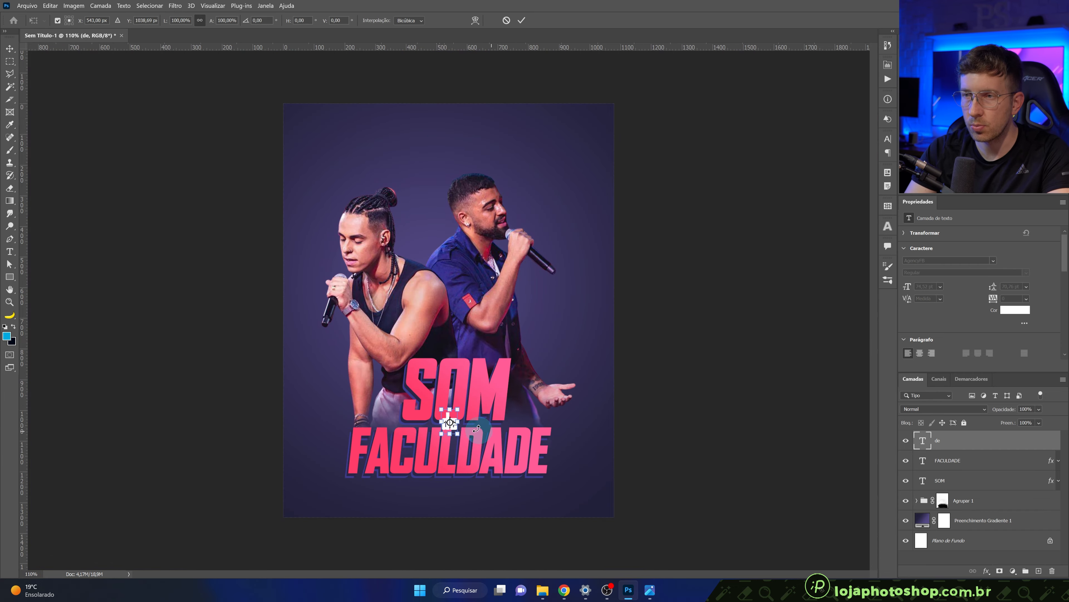
drag(458, 412, 460, 408)
key(Return)
key(ctrl+plus)
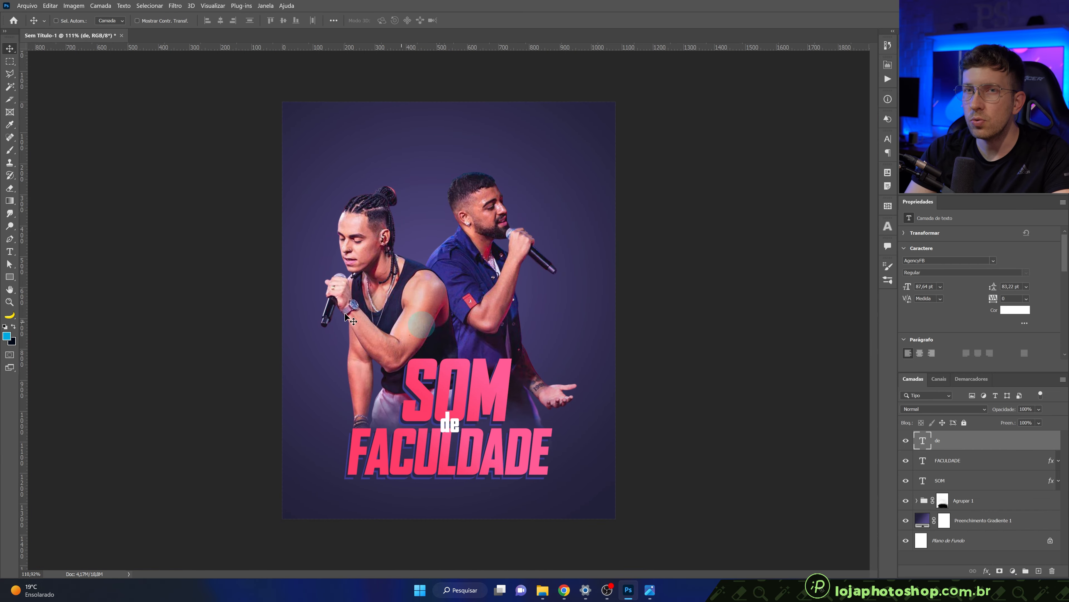
Add a white LANÇAMENTO text on a new layer above the first singer's head and browse fonts for it.
click(14, 254)
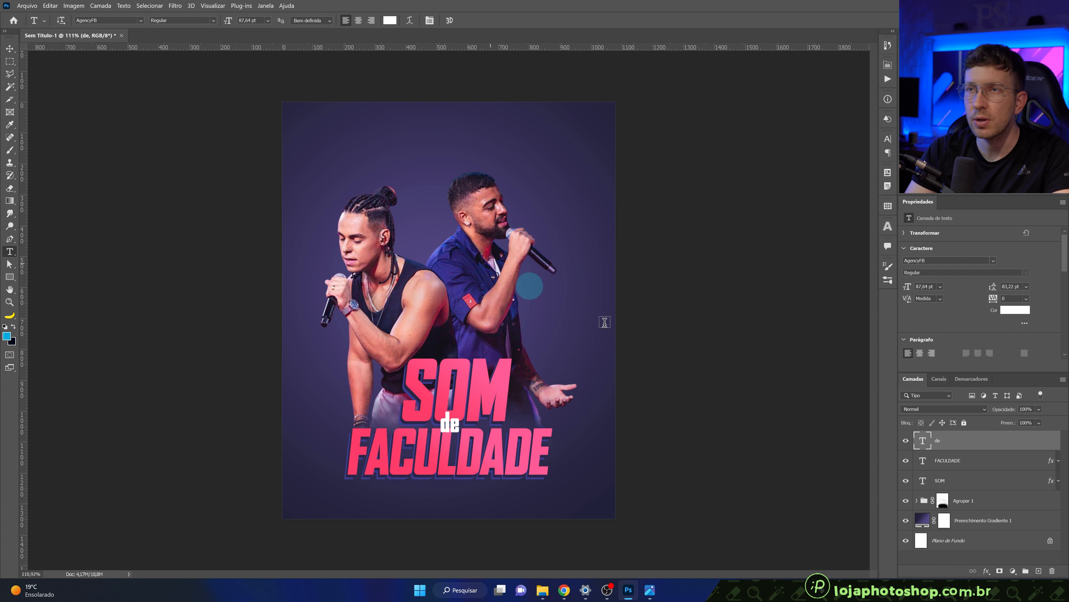
click(1039, 571)
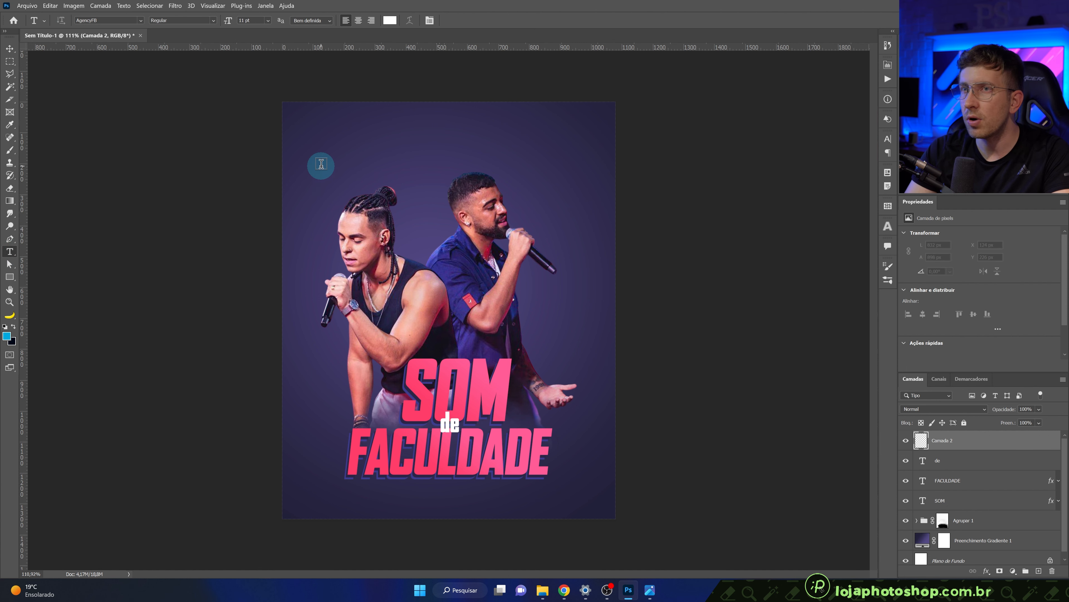
click(338, 152)
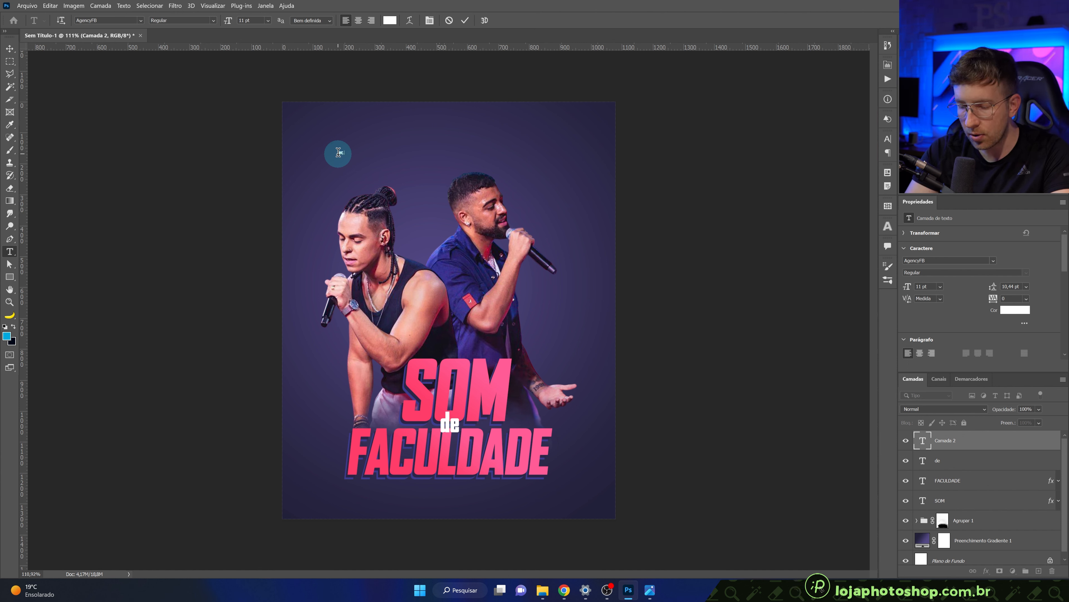
click(465, 20)
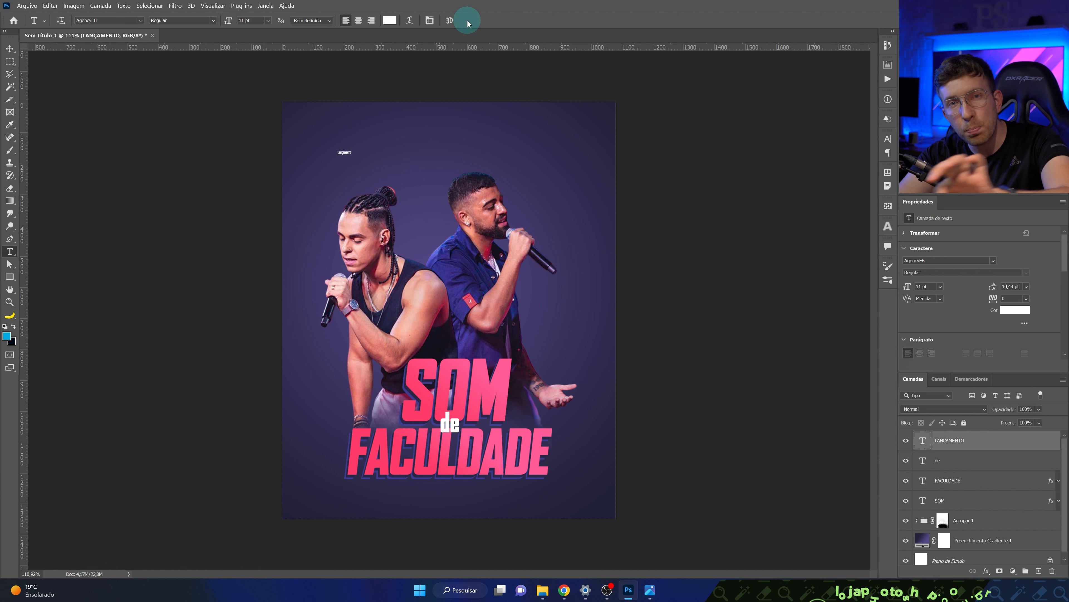
click(118, 22)
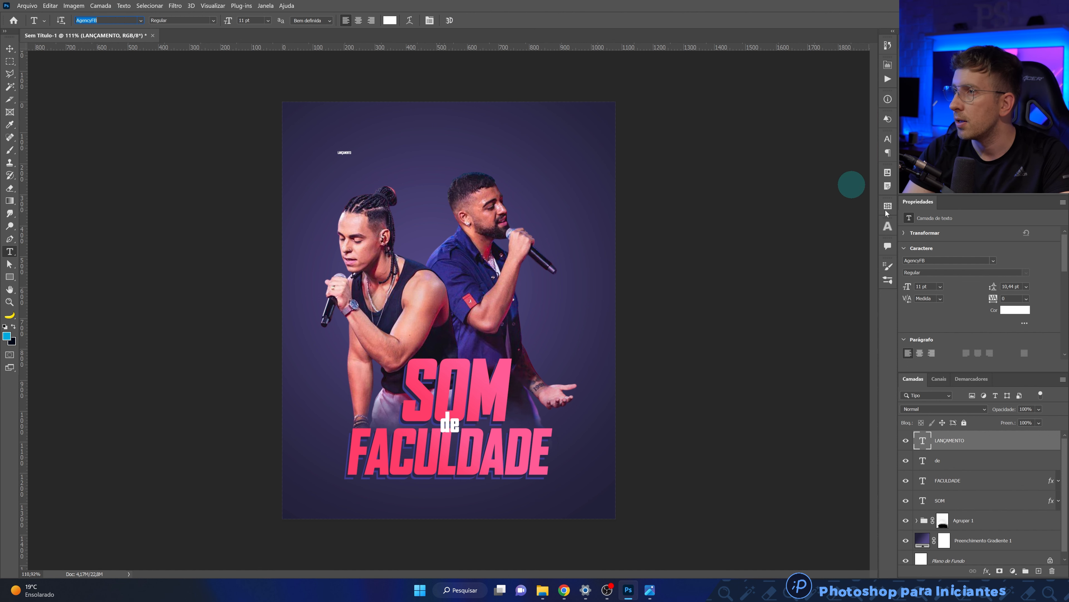
click(974, 259)
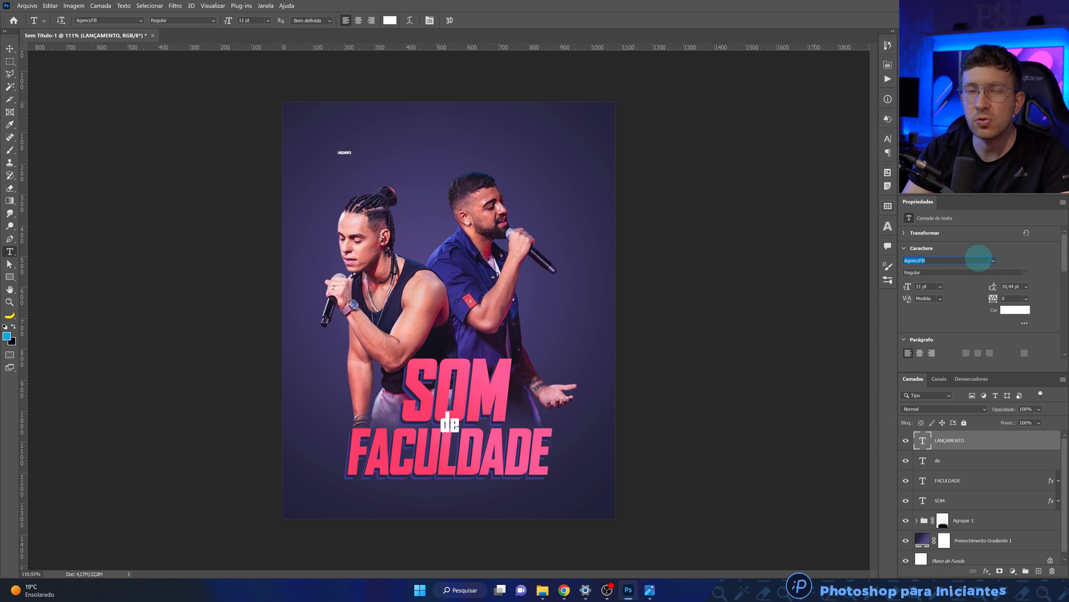
click(994, 260)
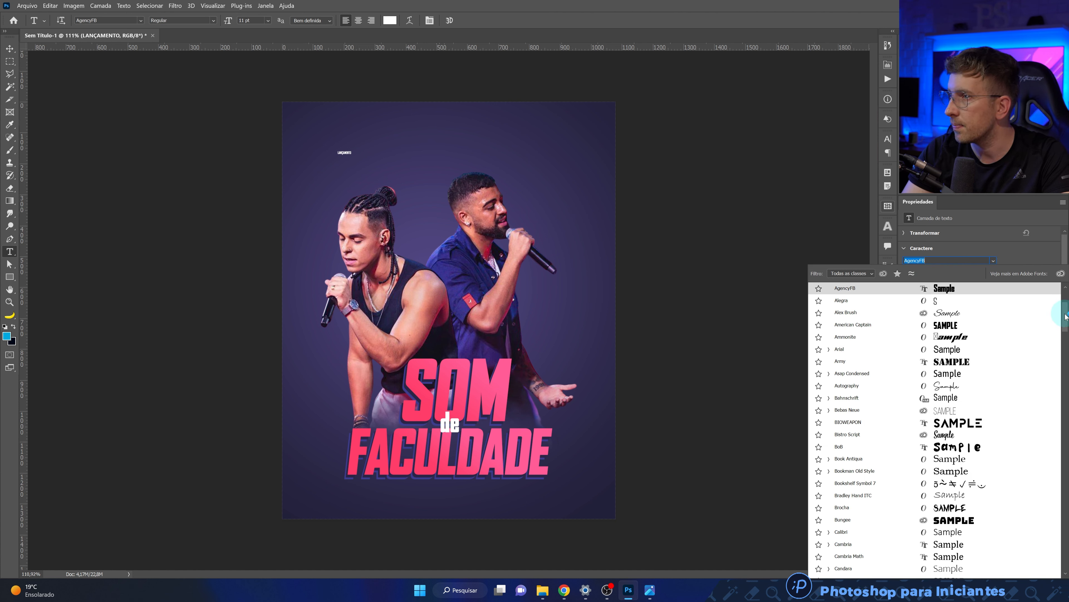
click(1064, 335)
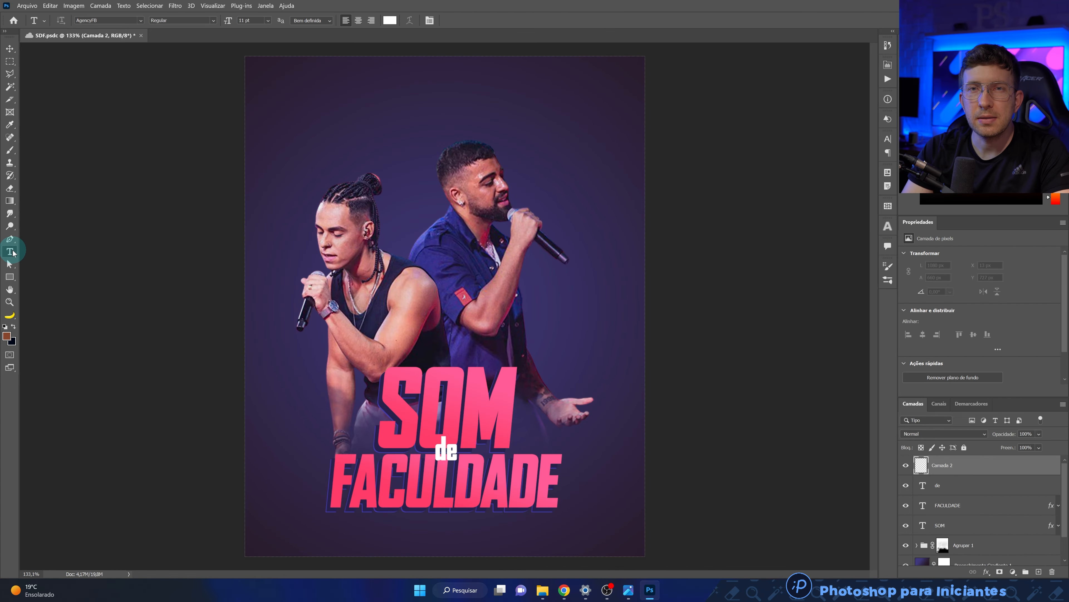
Enter the white text LANÇAMENTO near the top of the SDF.psdc artwork, above the first singer's head.
click(373, 144)
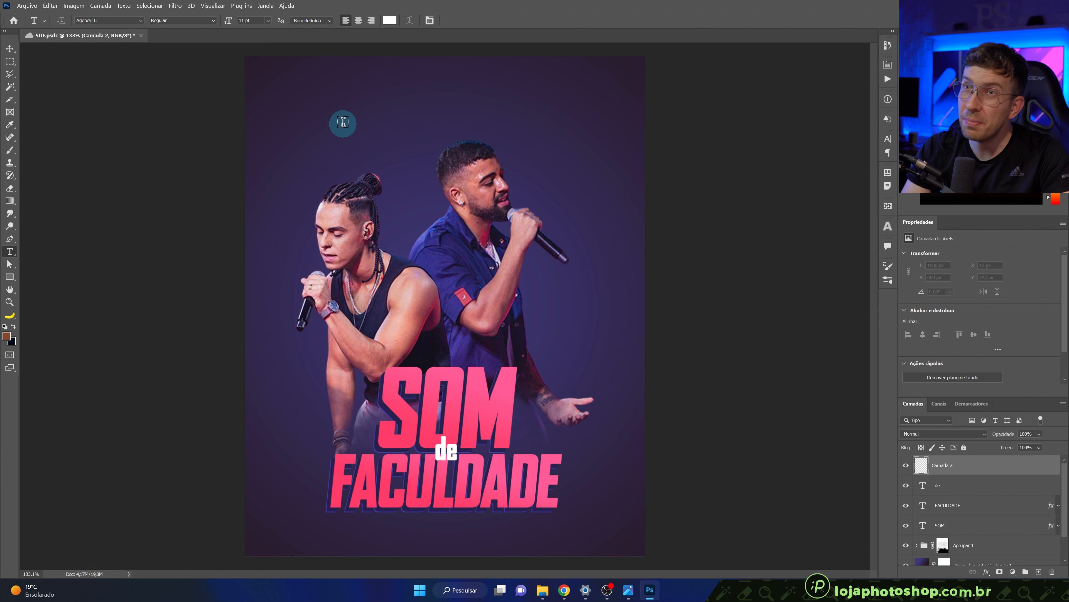
click(343, 122)
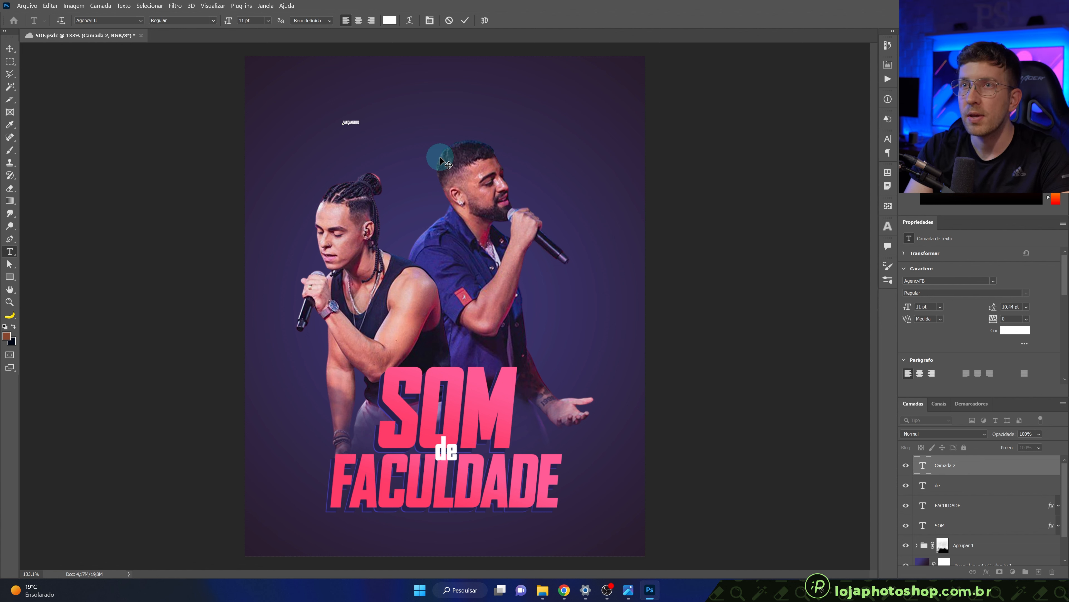
click(465, 20)
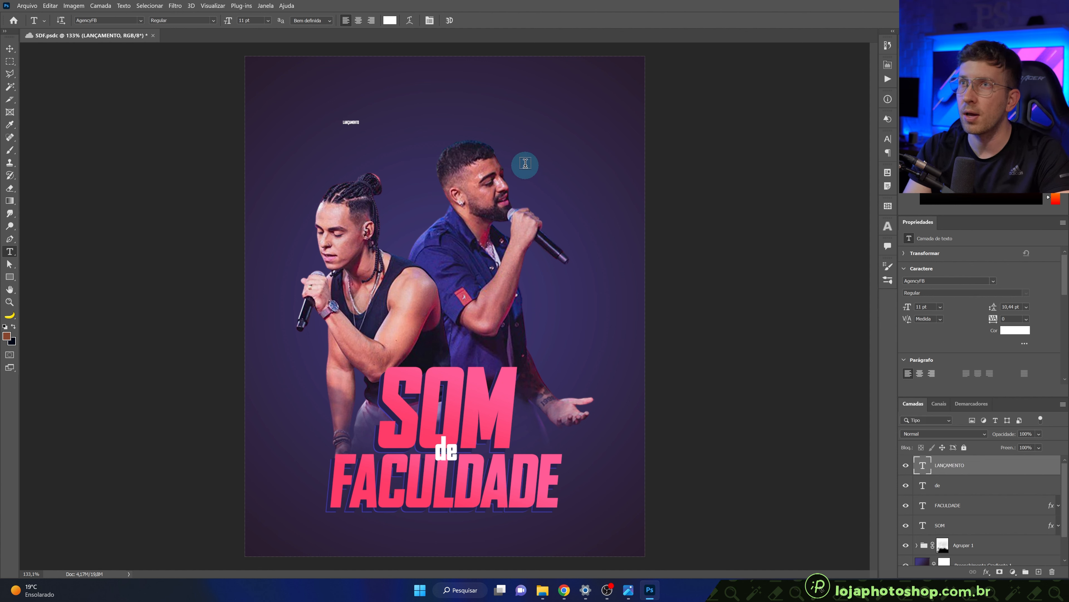
Set the LANÇAMENTO text's font to Neuropolitical and its letter tracking to 380.
click(996, 281)
scroll(992, 387, down, 1)
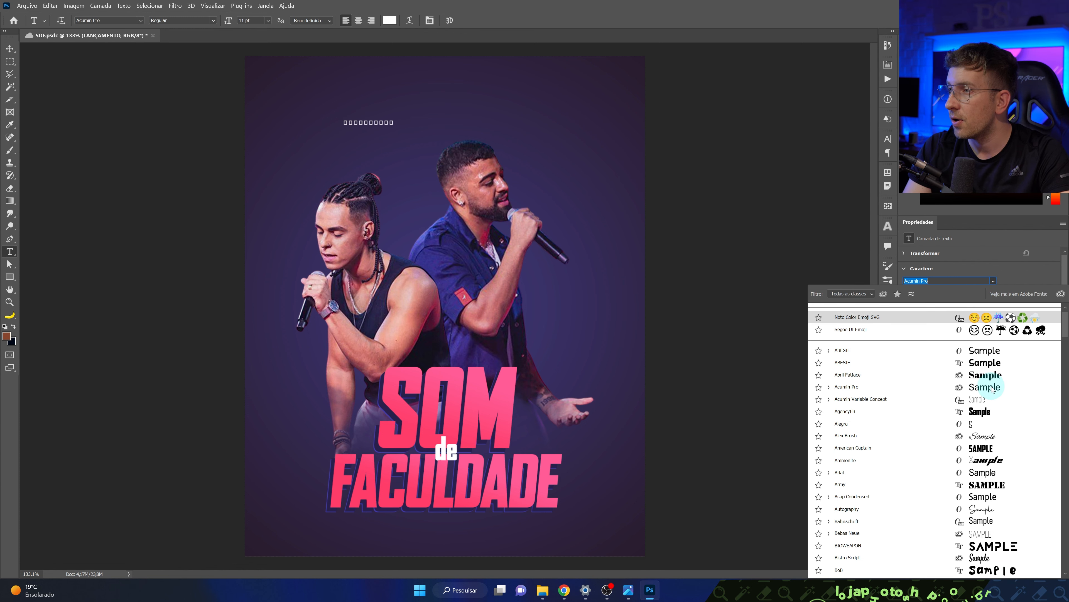
scroll(992, 389, down, 5)
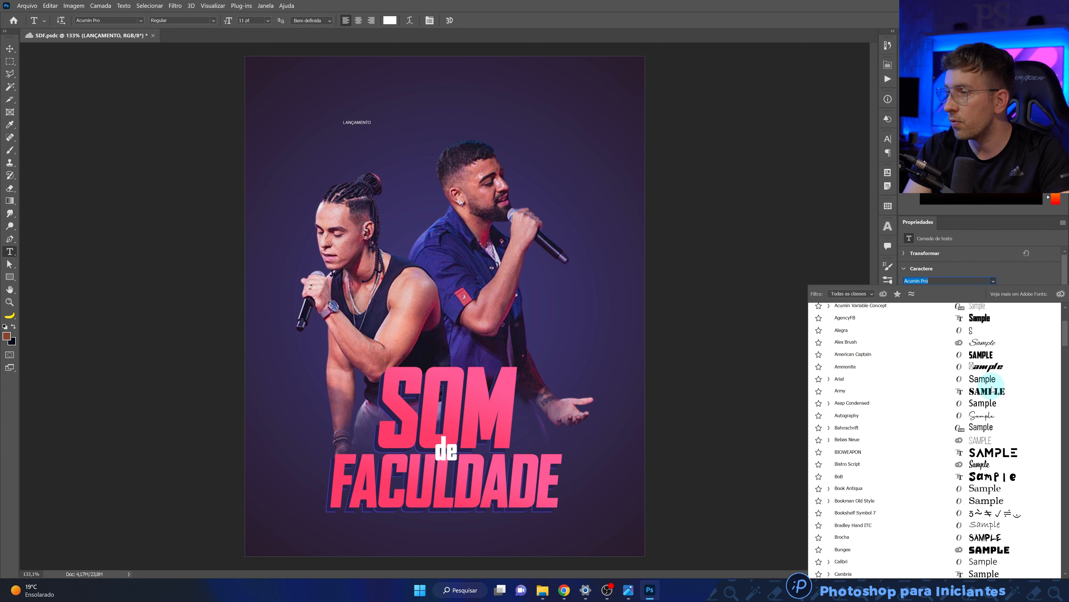
scroll(992, 390, down, 6)
scroll(992, 388, down, 5)
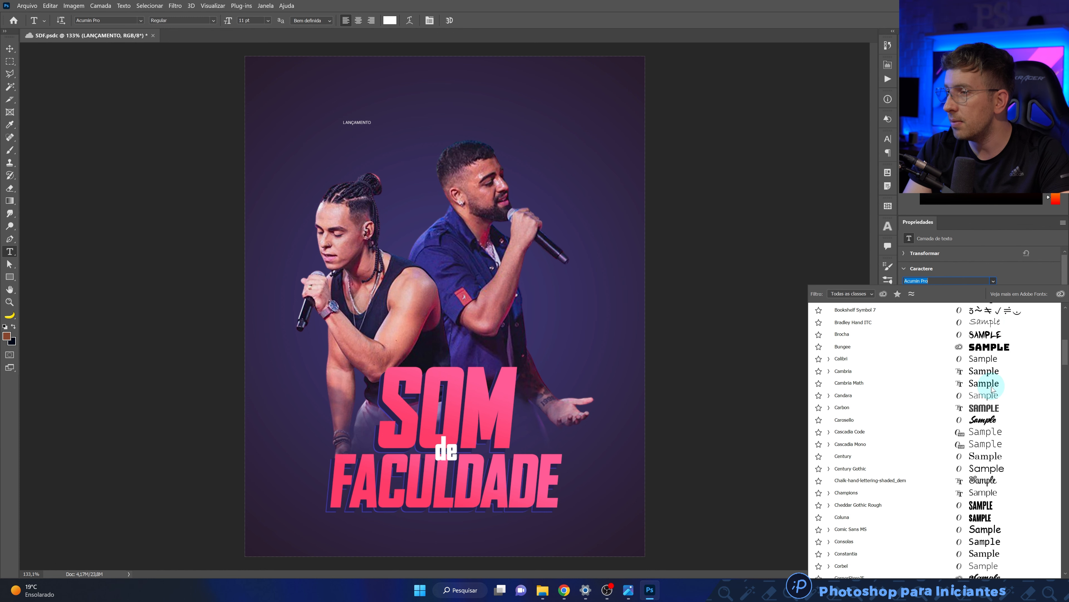
scroll(992, 389, down, 2)
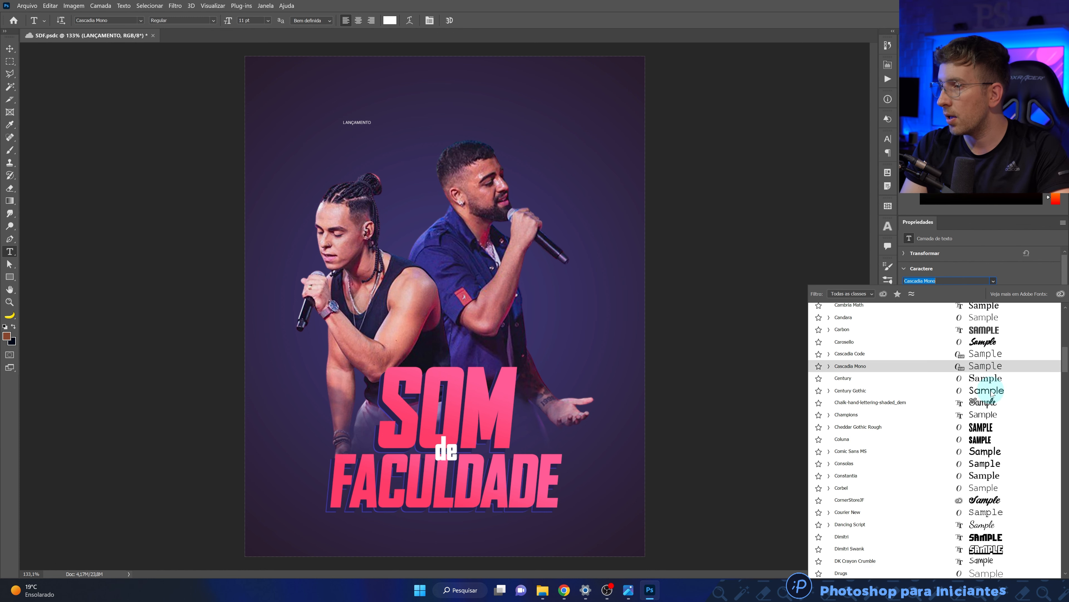
scroll(994, 392, down, 3)
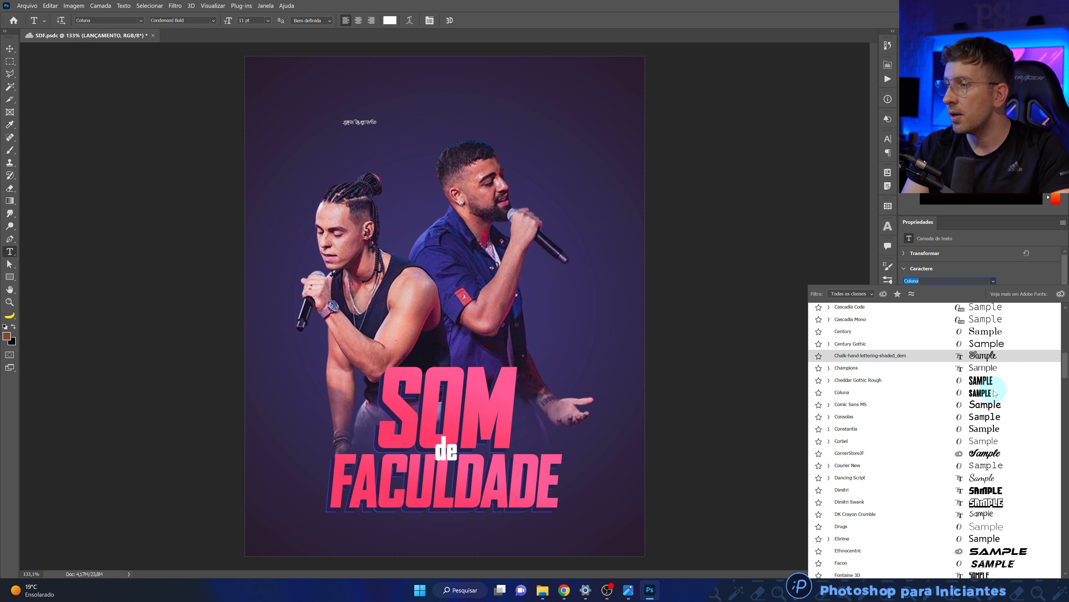
scroll(994, 392, down, 1)
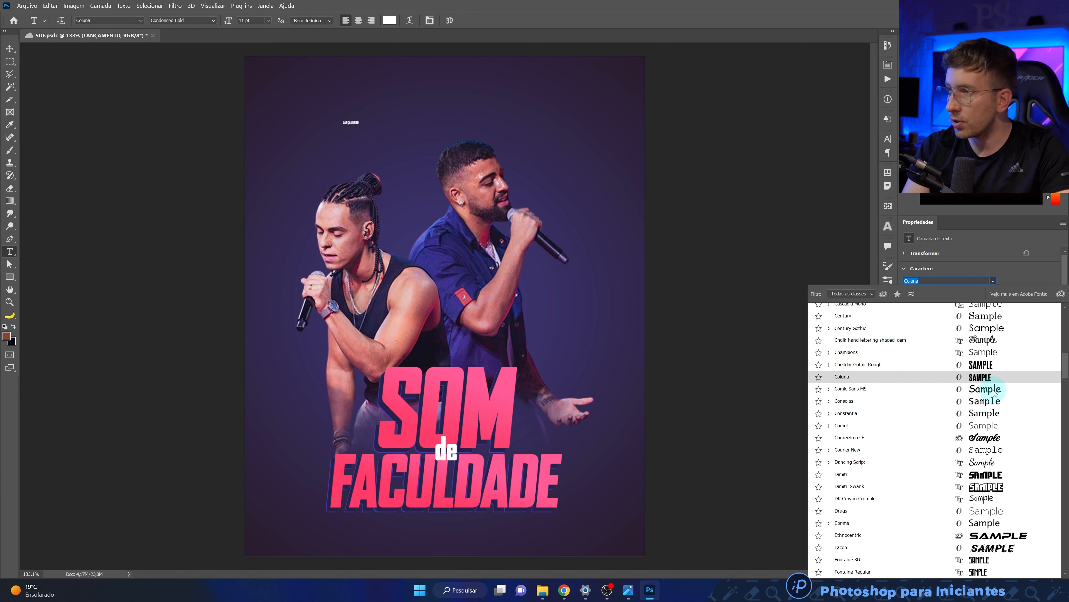
scroll(994, 391, down, 15)
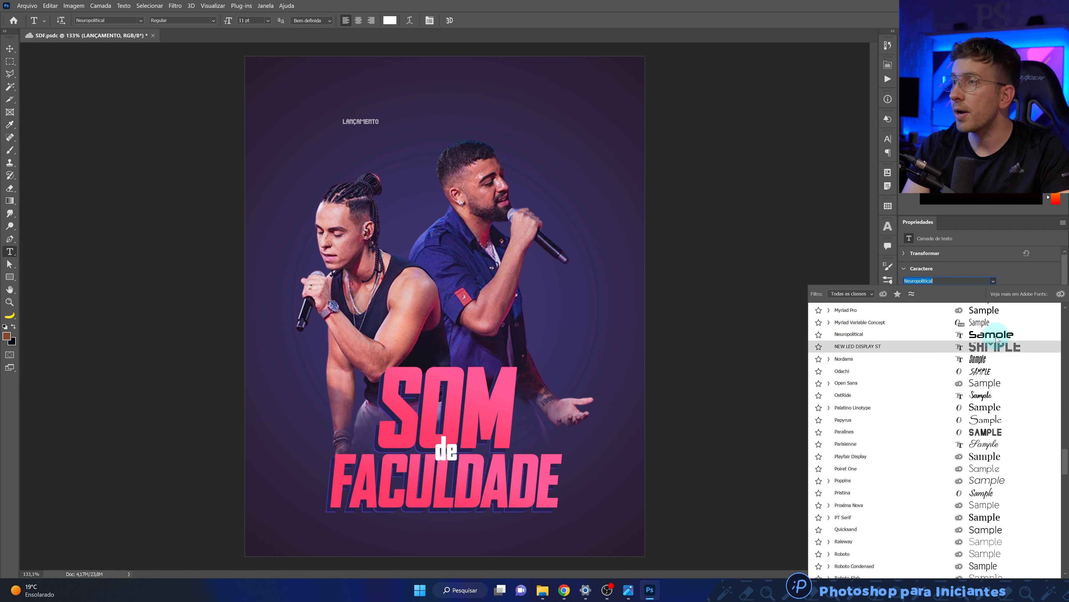
click(996, 334)
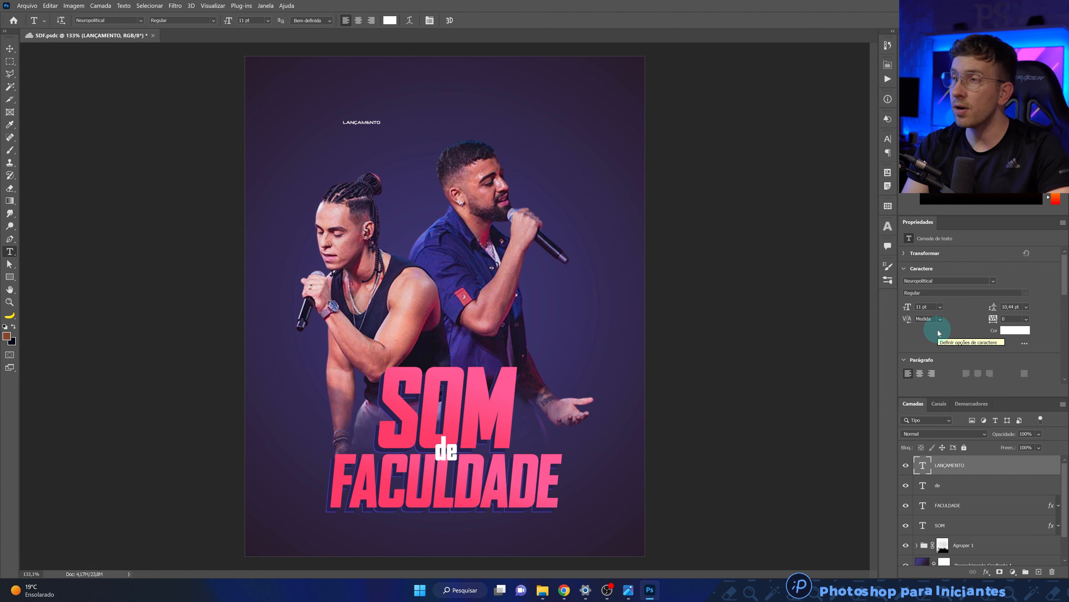
drag(993, 319, 1005, 320)
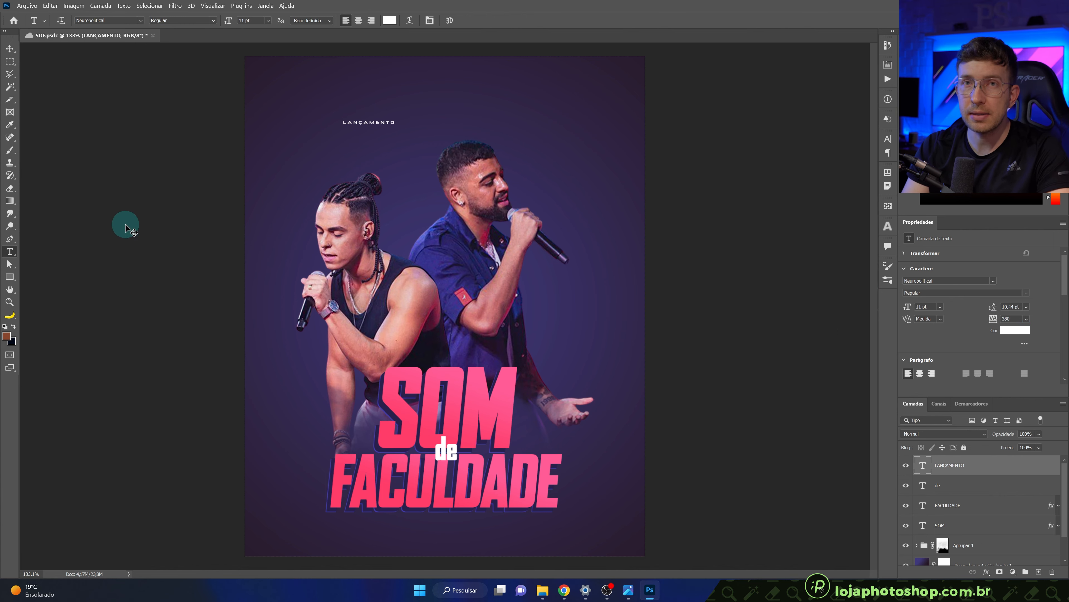
Show the rulers and place two vertical guides at the outer edges of the word FACULDADE.
key(ctrl+r)
drag(23, 199, 330, 237)
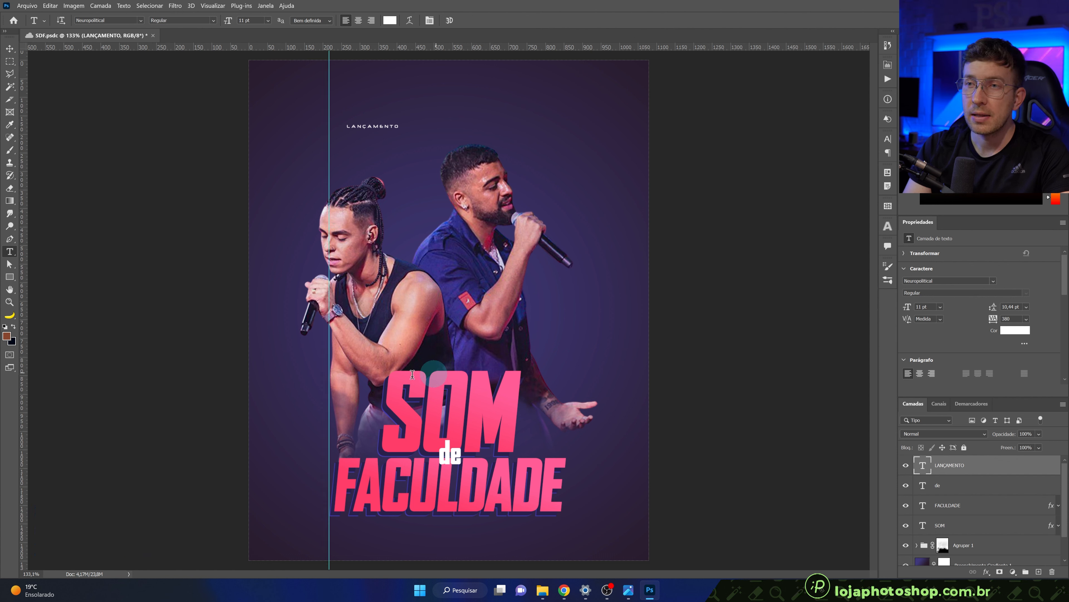
drag(24, 279, 567, 345)
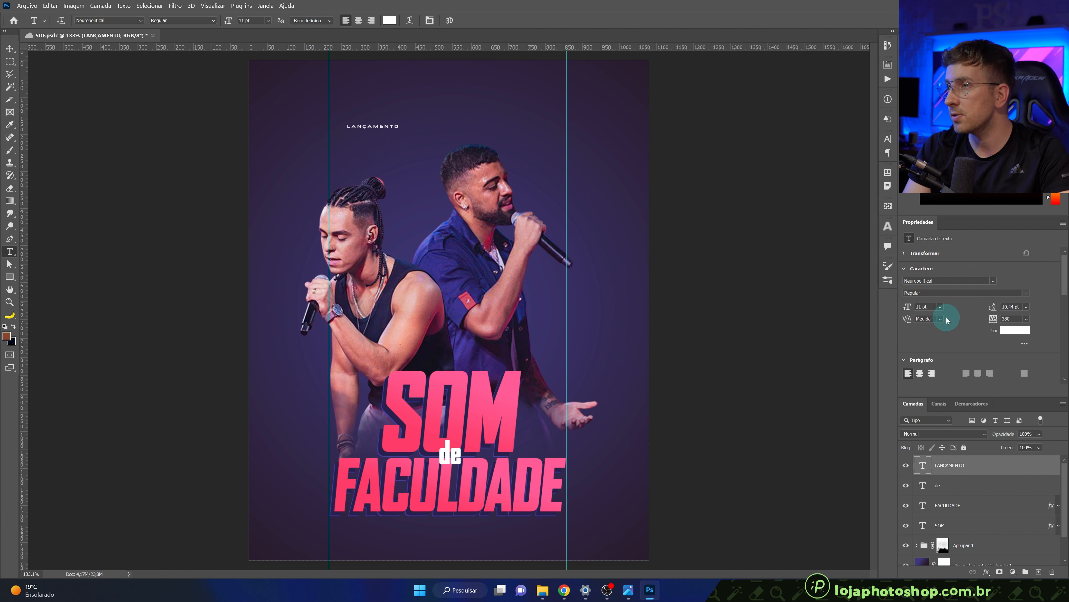
Scale the LANÇAMENTO text up to about 23.46 pt and widen its letter tracking to 1080.
click(941, 308)
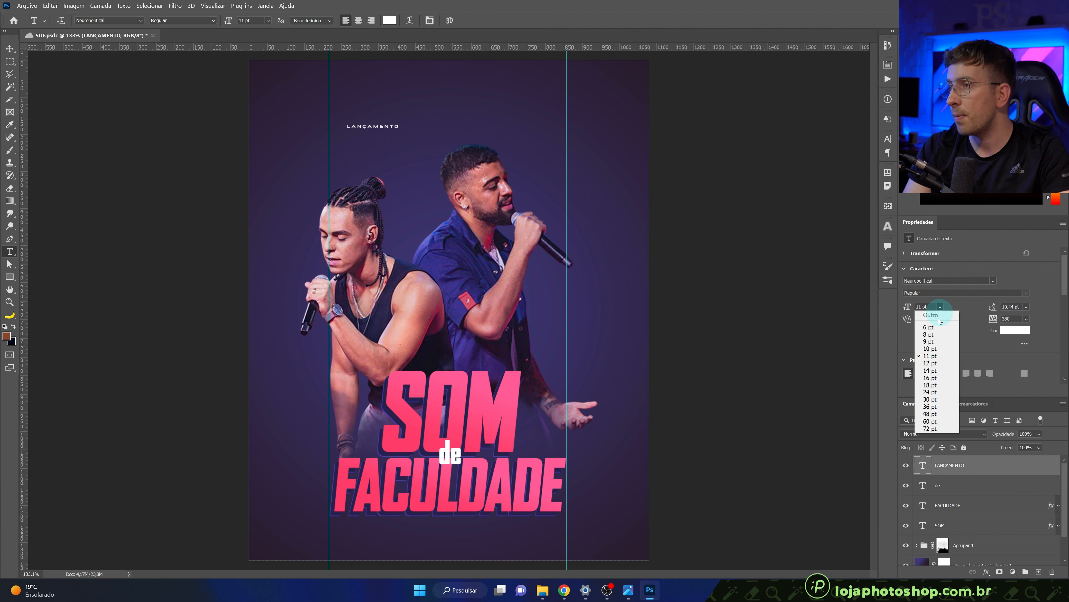
click(974, 306)
key(ctrl+t)
drag(399, 123, 465, 115)
click(521, 21)
drag(993, 319, 1012, 319)
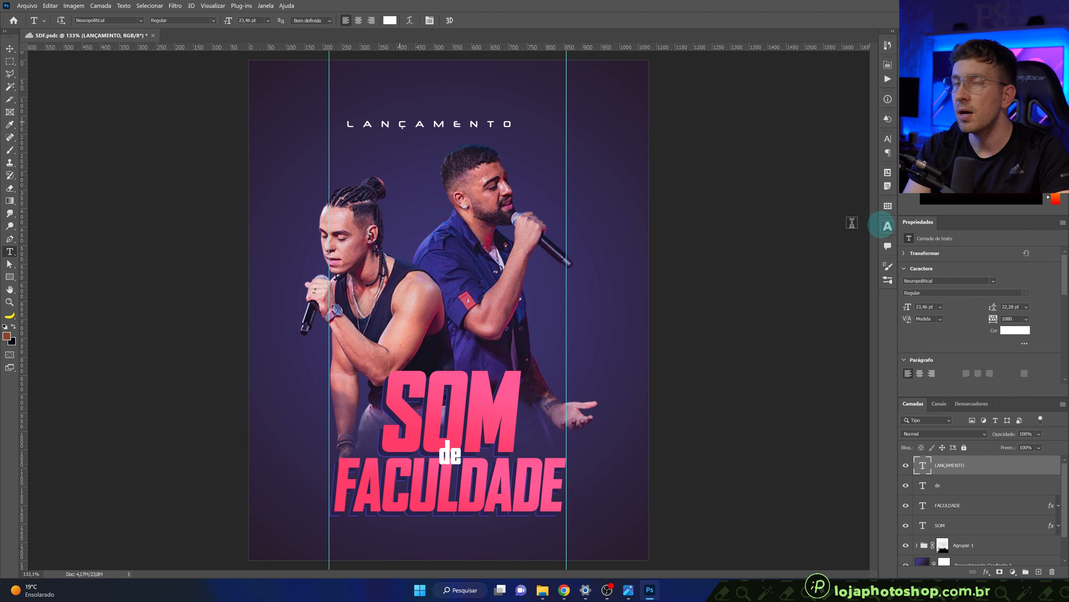
click(192, 4)
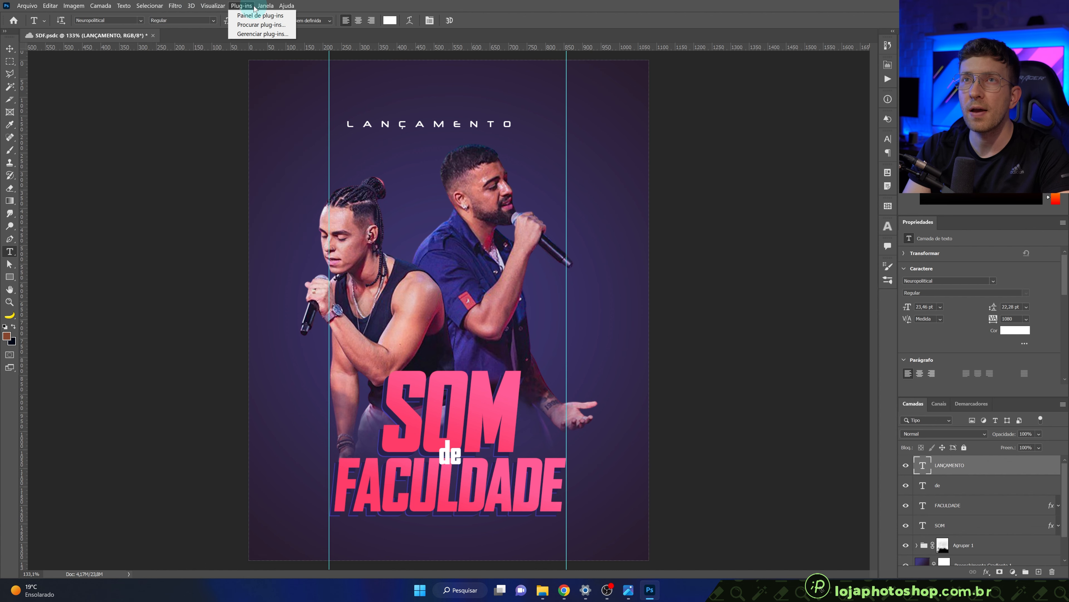
mouse_move(261, 7)
click(480, 3)
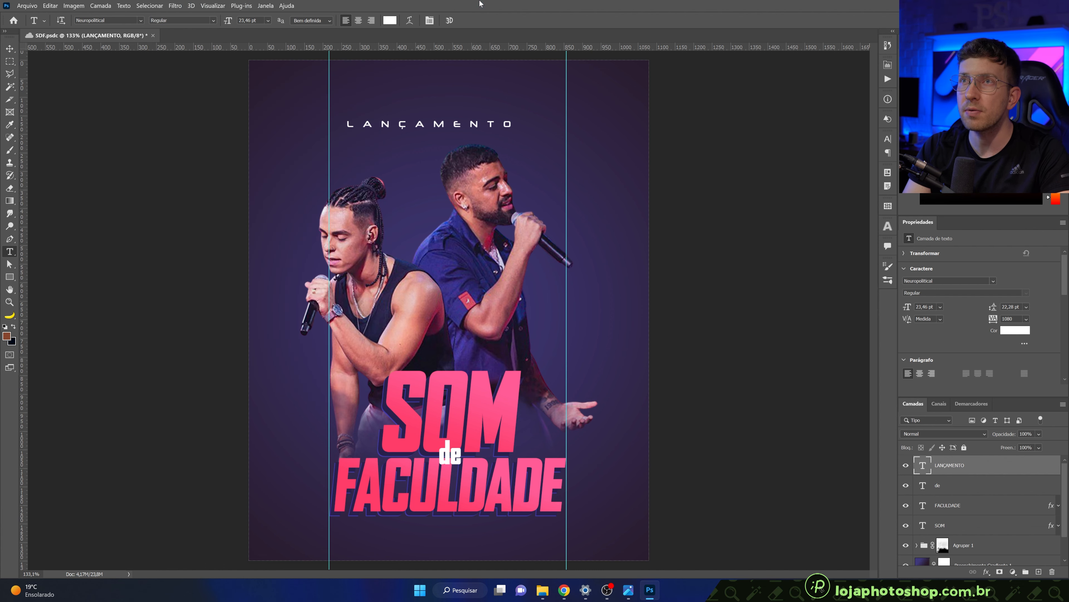
Enlarge the LANÇAMENTO text to about 24.33 pt and increase its letter tracking to 1800.
key(ctrl+t)
drag(521, 124, 527, 119)
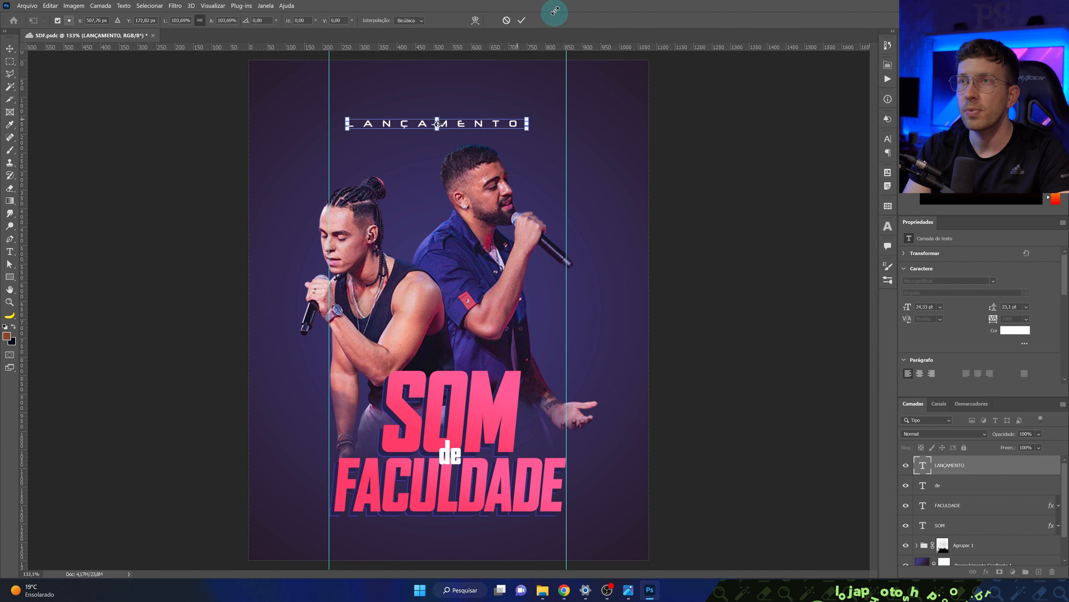
click(522, 20)
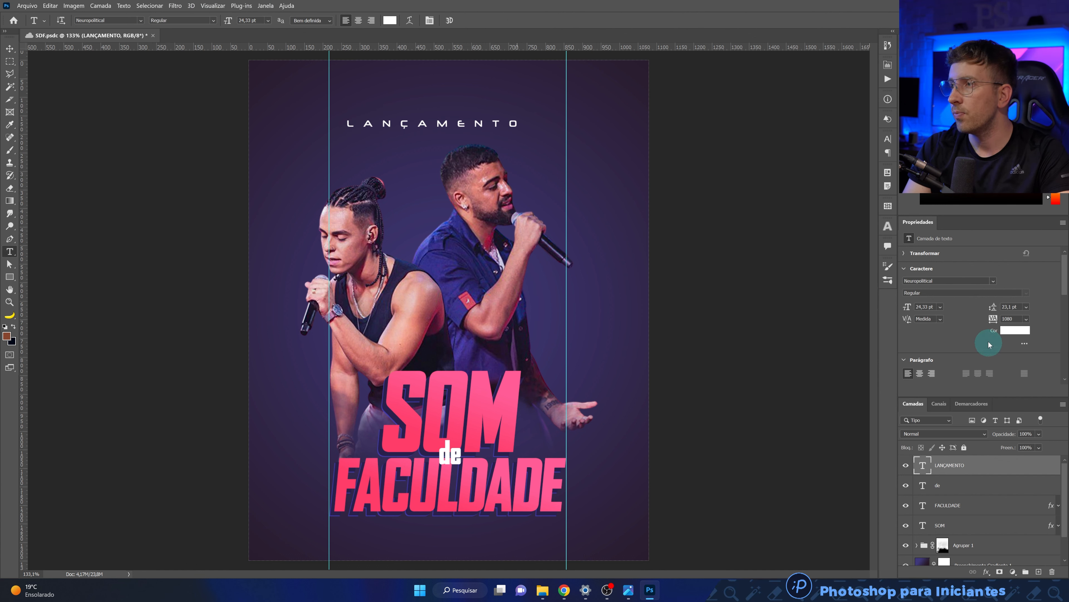
drag(993, 321, 1009, 321)
Align the start of LANÇAMENTO with the first guide and enlarge the text to about 25.25 pt, spanning both guides.
key(v)
drag(538, 130, 521, 133)
key(Up)
key(Up)
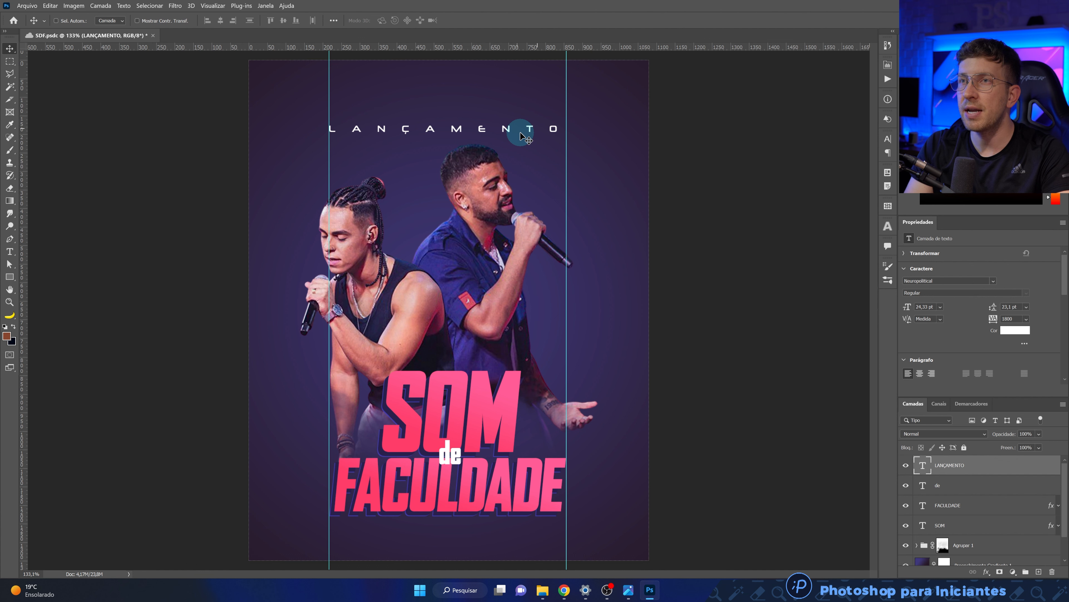
key(ctrl+t)
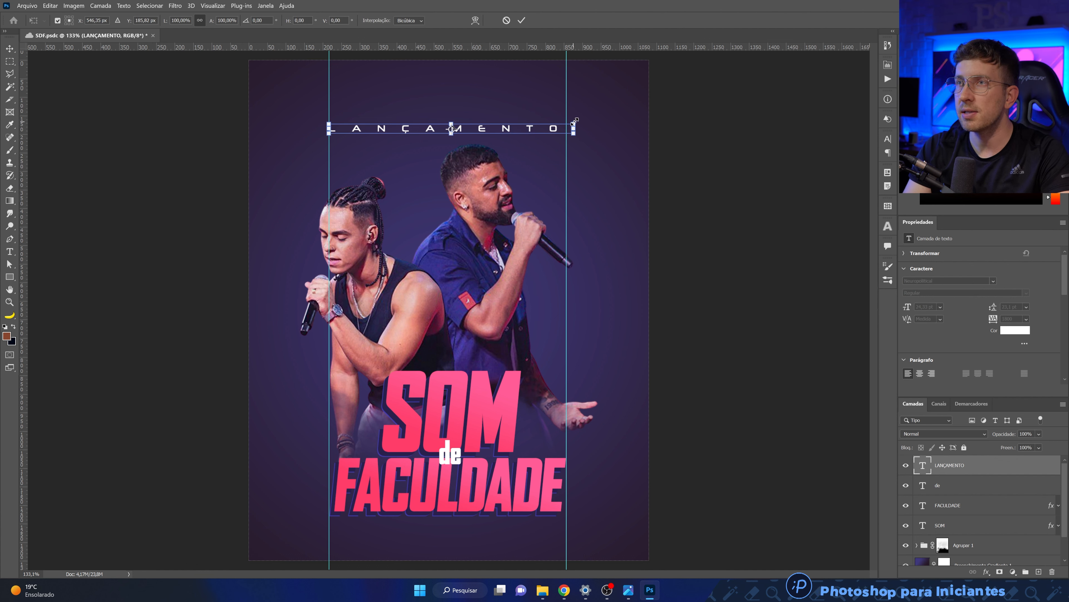
drag(573, 122, 584, 118)
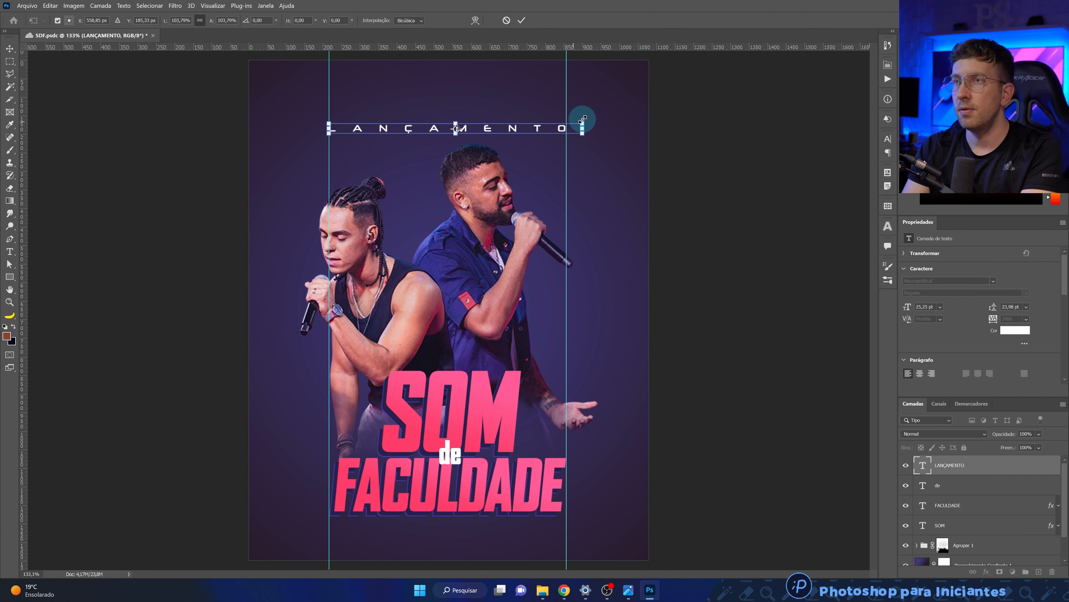
click(521, 20)
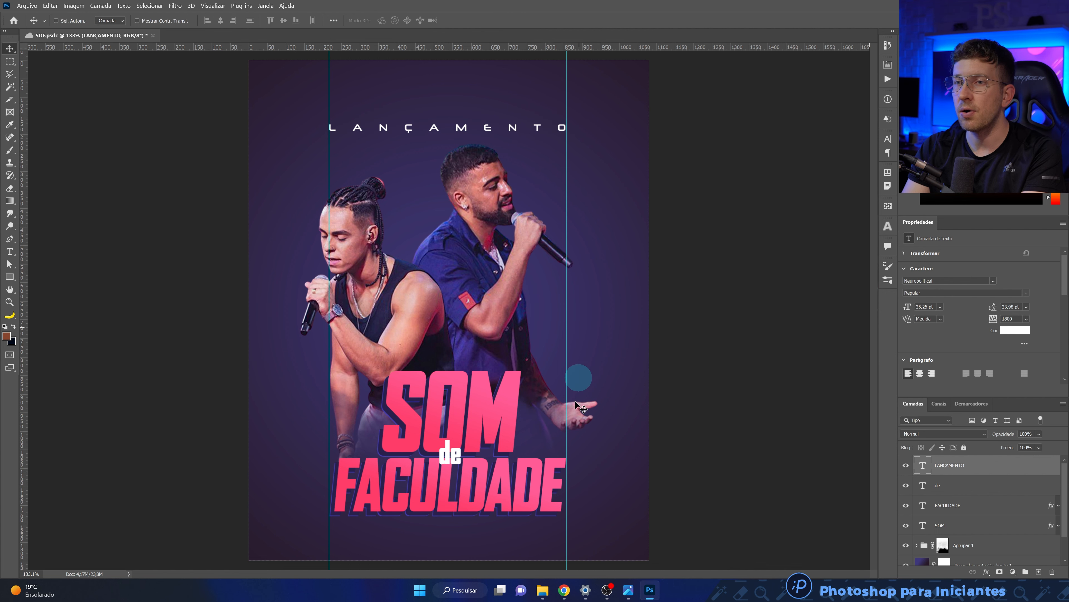
Switch to File Explorer and view the green concert photo som-de-faculdade_Easy-Resize.com_.jpg at full window size.
click(543, 590)
click(259, 90)
double_click(259, 89)
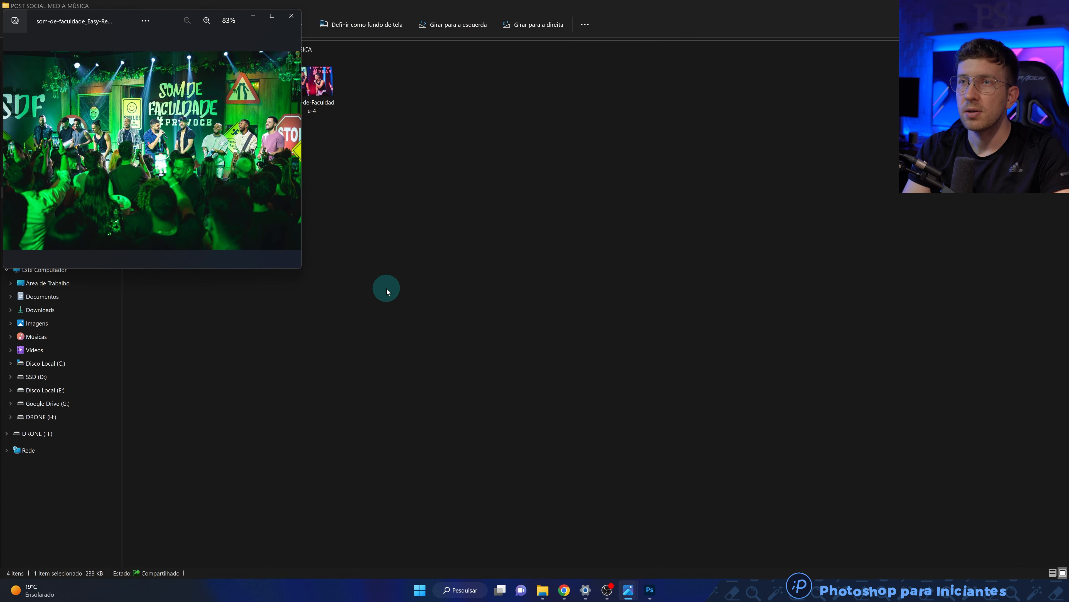
click(276, 17)
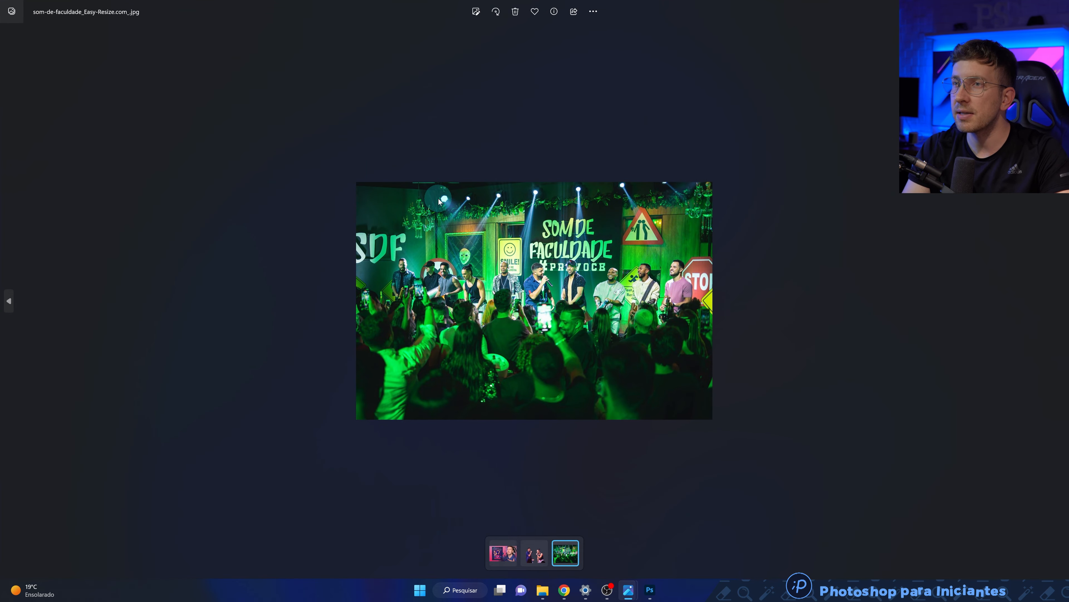
click(1059, 7)
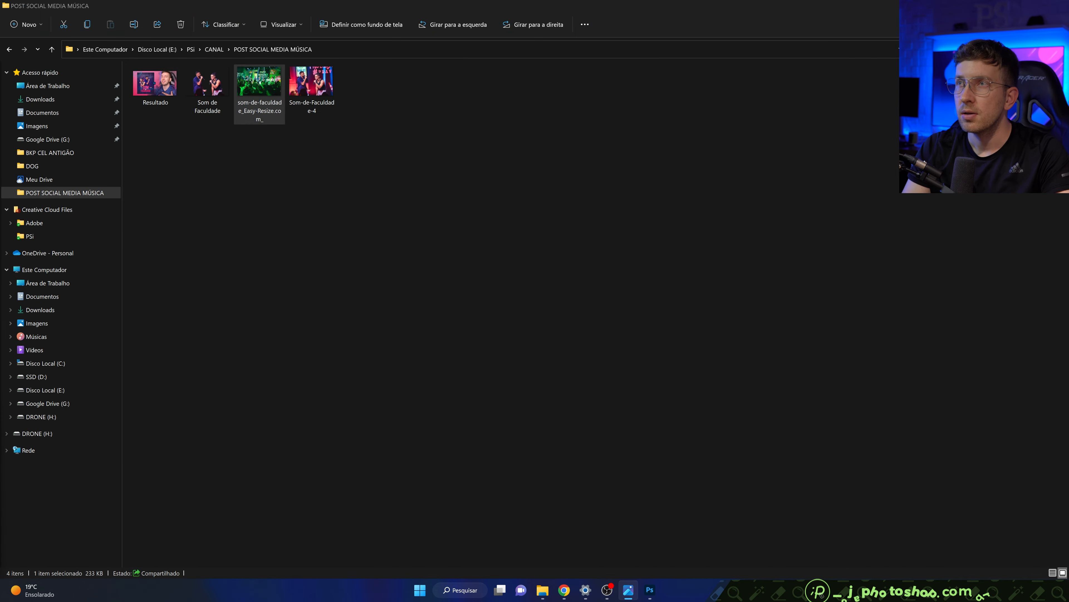
Place som-de-faculdade_Easy-Resize.com_.jpg into the Photoshop post, scaled to about 130.81% and covering the upper part of the canvas.
click(1036, 5)
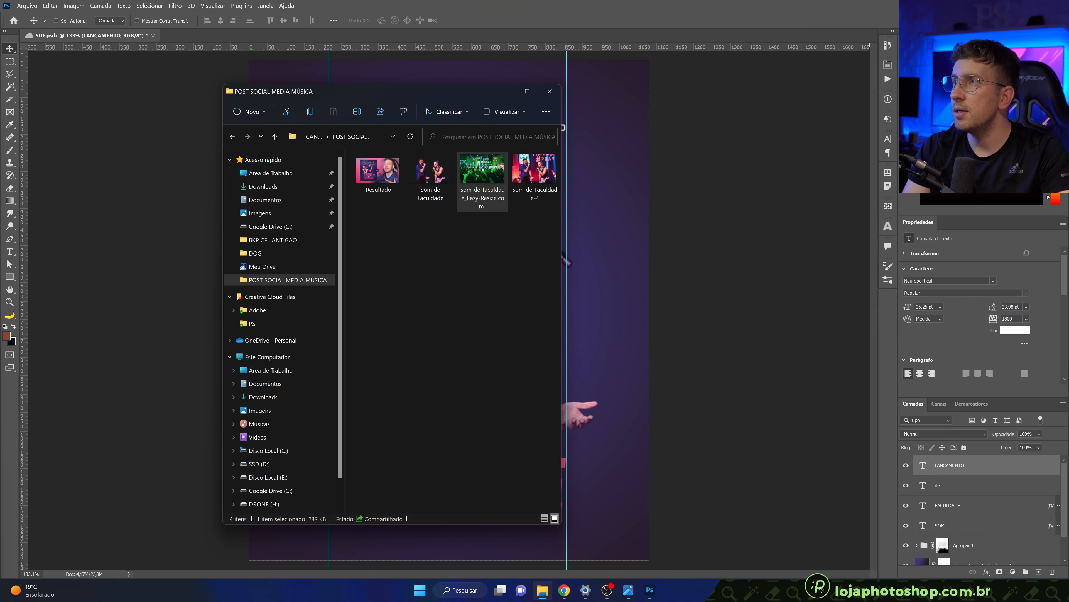
drag(432, 93, 300, 102)
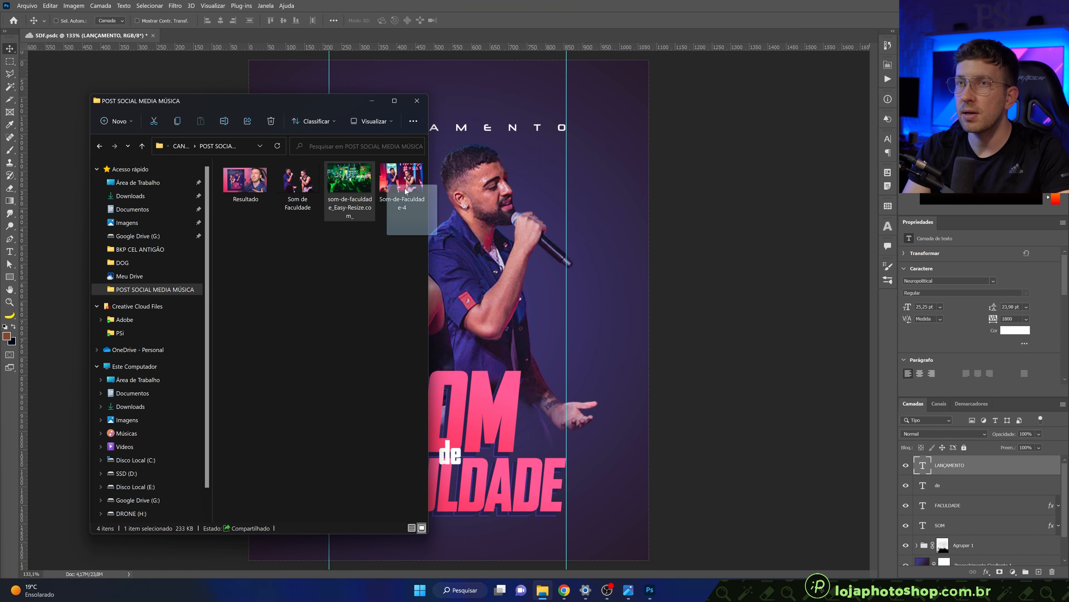
click(500, 215)
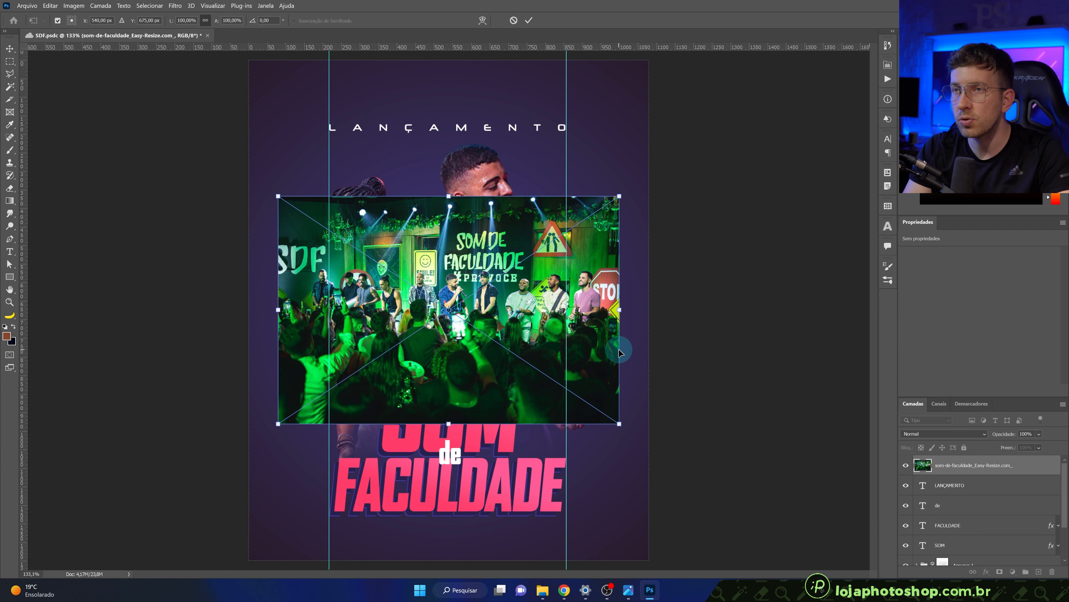
drag(619, 196, 672, 162)
drag(645, 233, 651, 105)
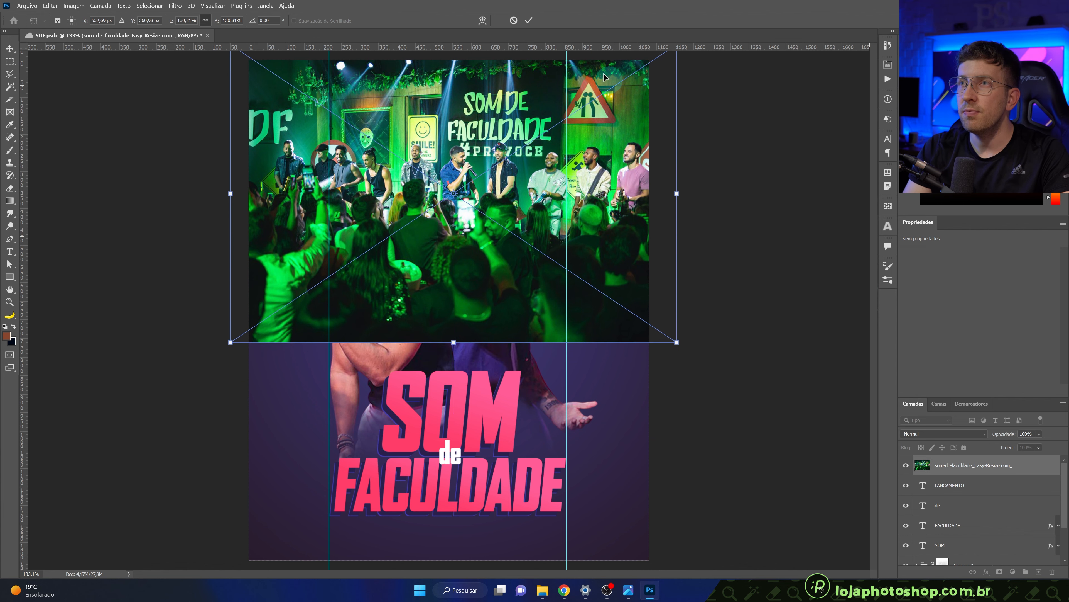
click(529, 21)
Move the concert photo layer below the Agrupar 1 group, directly above Preenchimento Gradiente 1.
scroll(444, 438, down, 3)
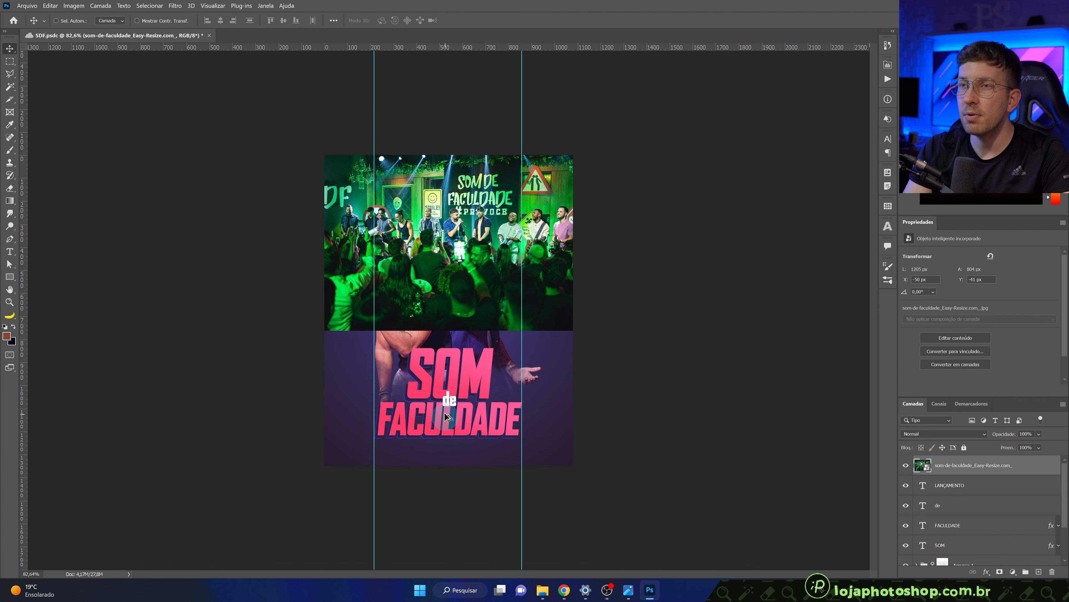
scroll(447, 417, down, 2)
mouse_move(973, 467)
mouse_down()
mouse_move(976, 530)
mouse_move(967, 452)
mouse_up()
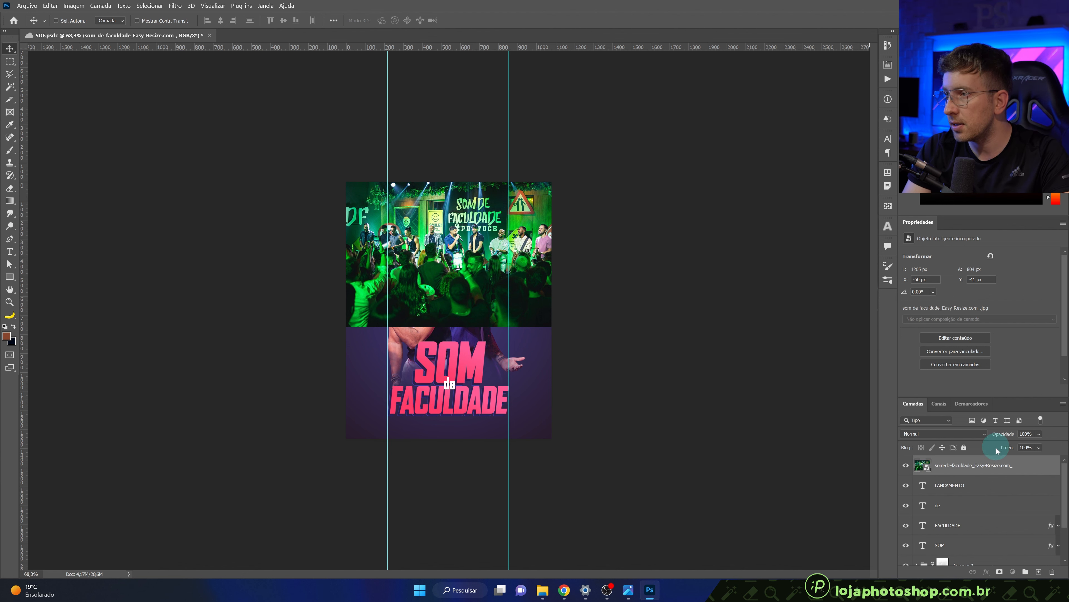
drag(999, 463, 989, 528)
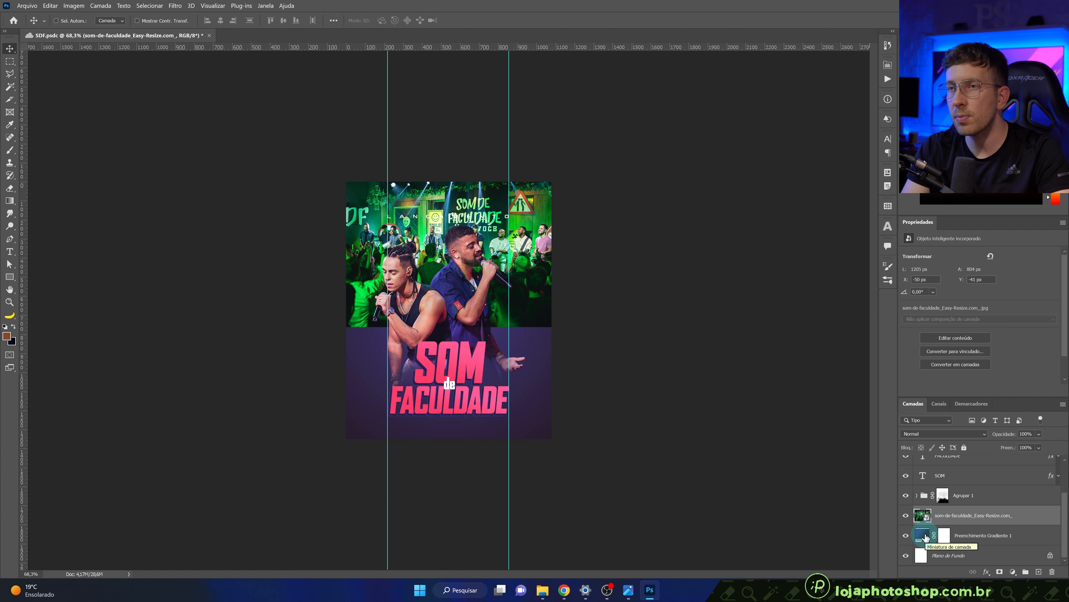
Desaturate the concert photo to black and white with a Hue/Saturation adjustment, setting saturation to -100.
scroll(453, 278, up, 3)
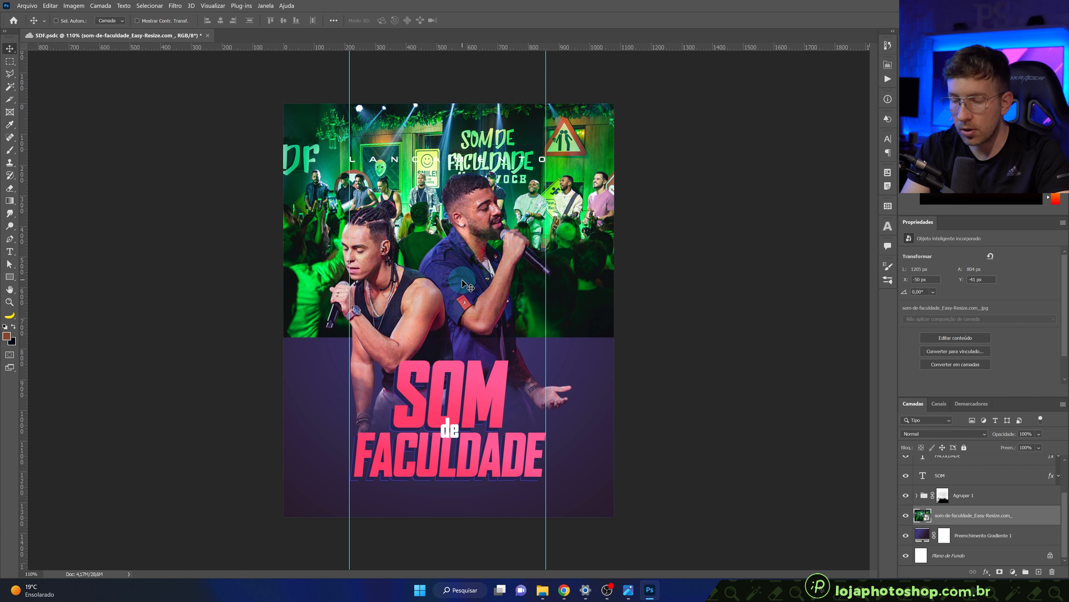
key(ctrl+u)
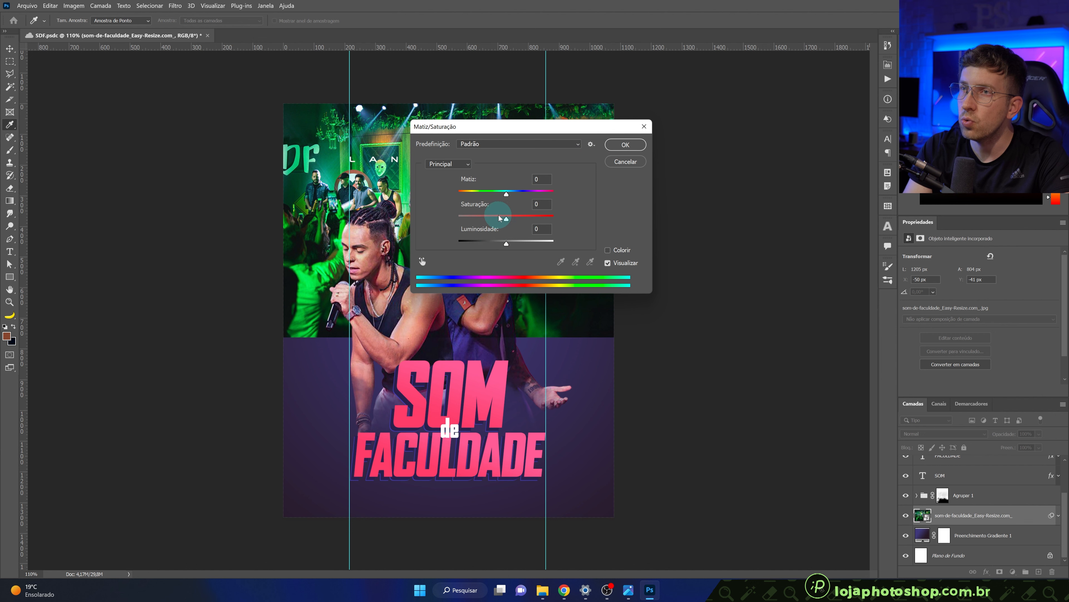
drag(507, 219, 411, 228)
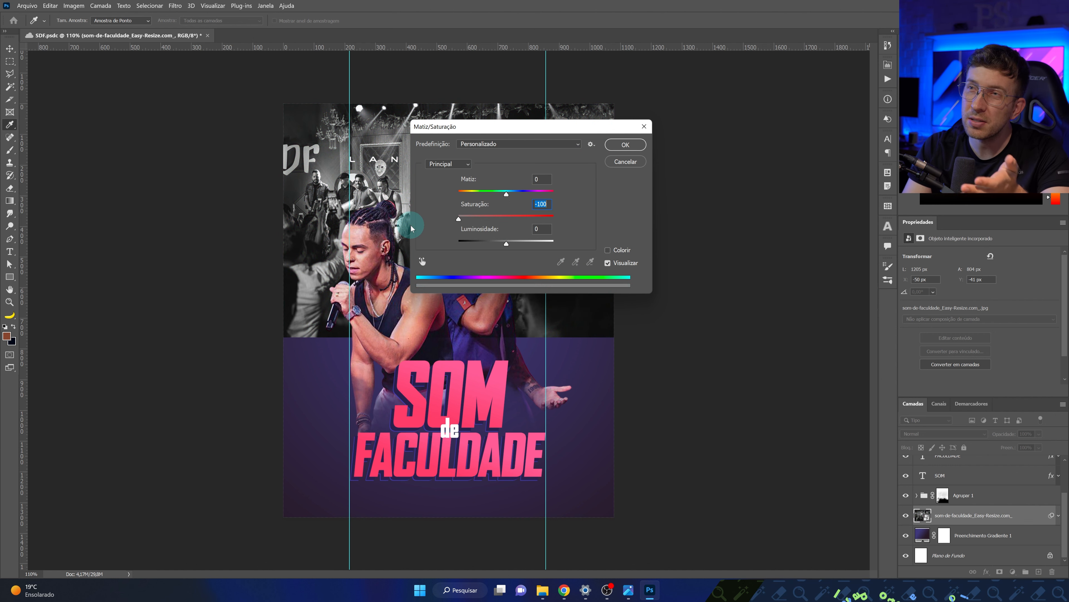
click(626, 145)
Set the concert photo layer's blend mode to Divisão and add an empty white layer mask to it.
click(933, 430)
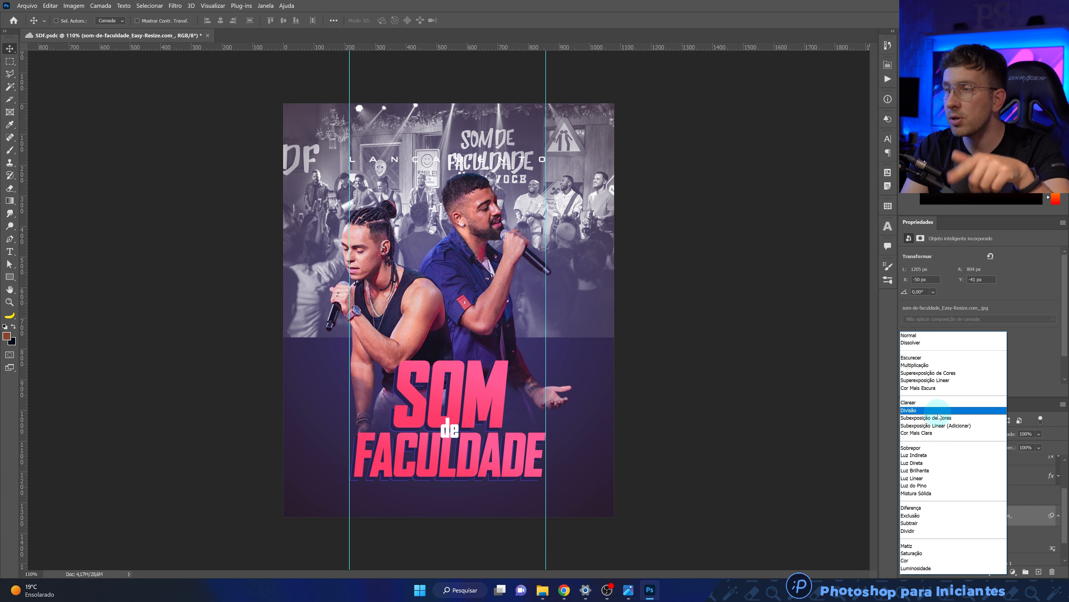
click(938, 411)
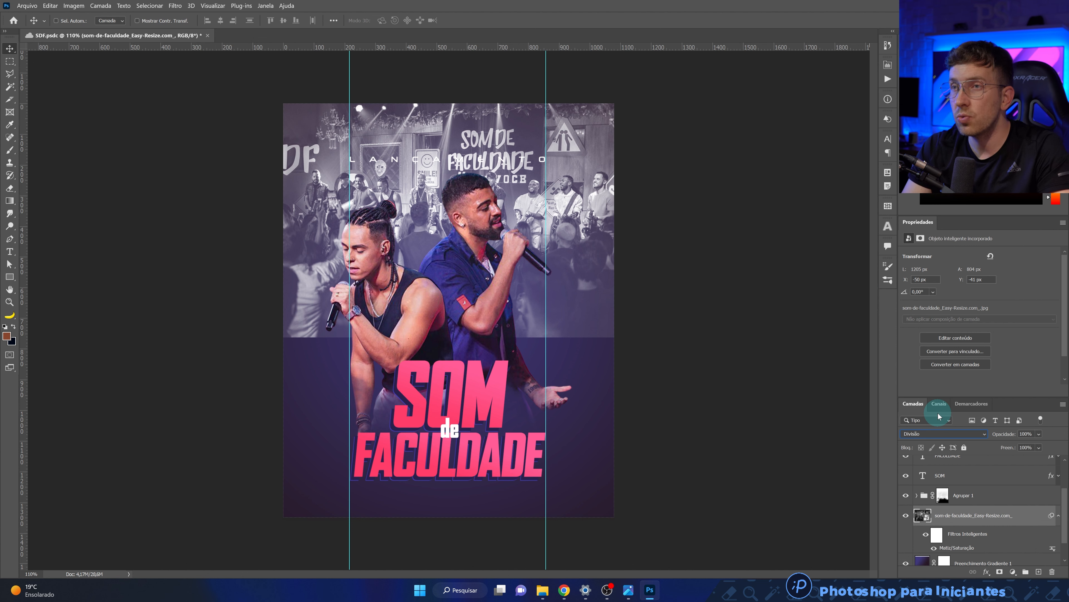
click(999, 572)
Choose the cloud2 brush from the Krists Smoke BrushSmoke 1 set and resize it to about 1556 px.
click(13, 154)
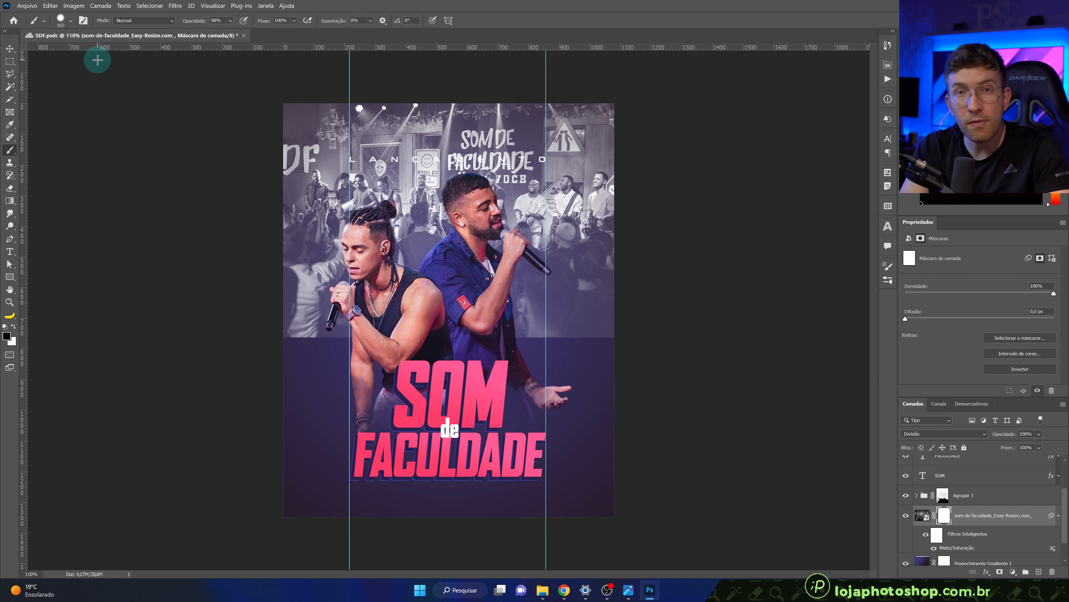
click(70, 21)
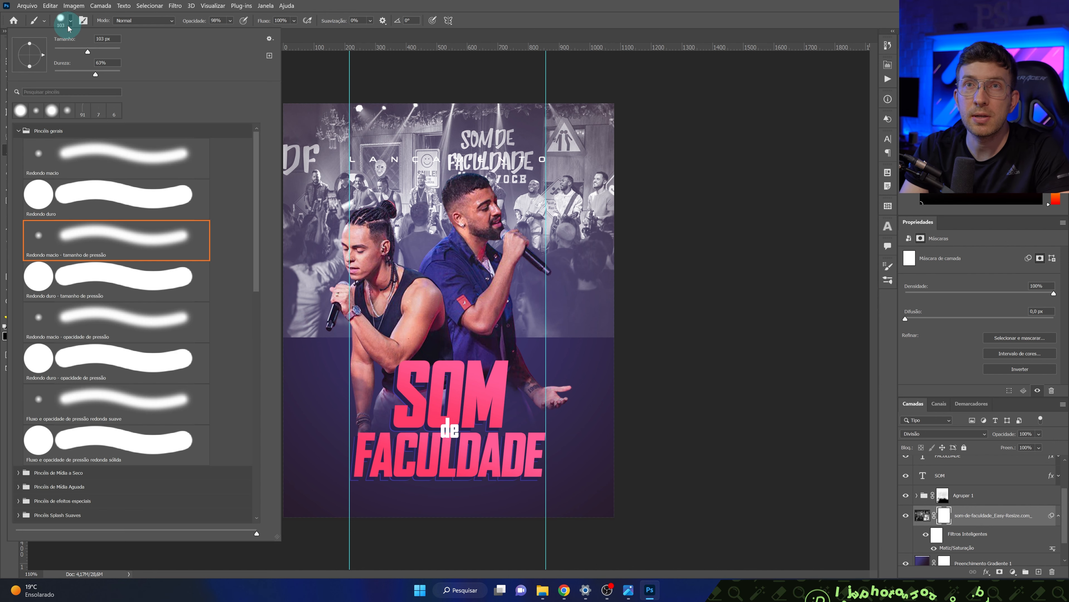
mouse_move(257, 165)
mouse_down()
mouse_move(263, 367)
mouse_move(270, 182)
mouse_move(259, 301)
mouse_up()
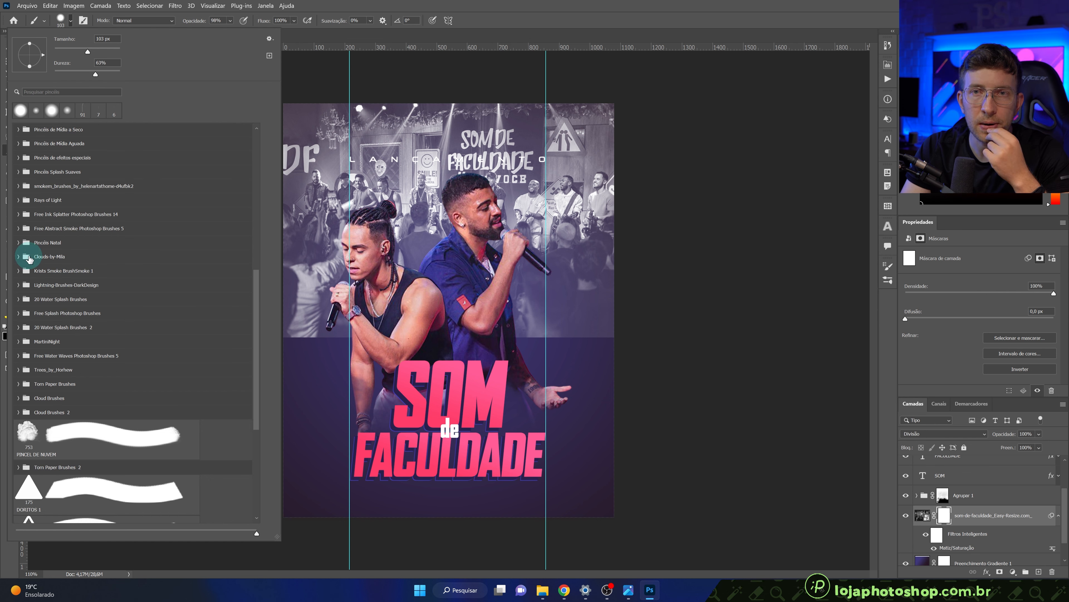
click(17, 200)
click(155, 334)
click(568, 4)
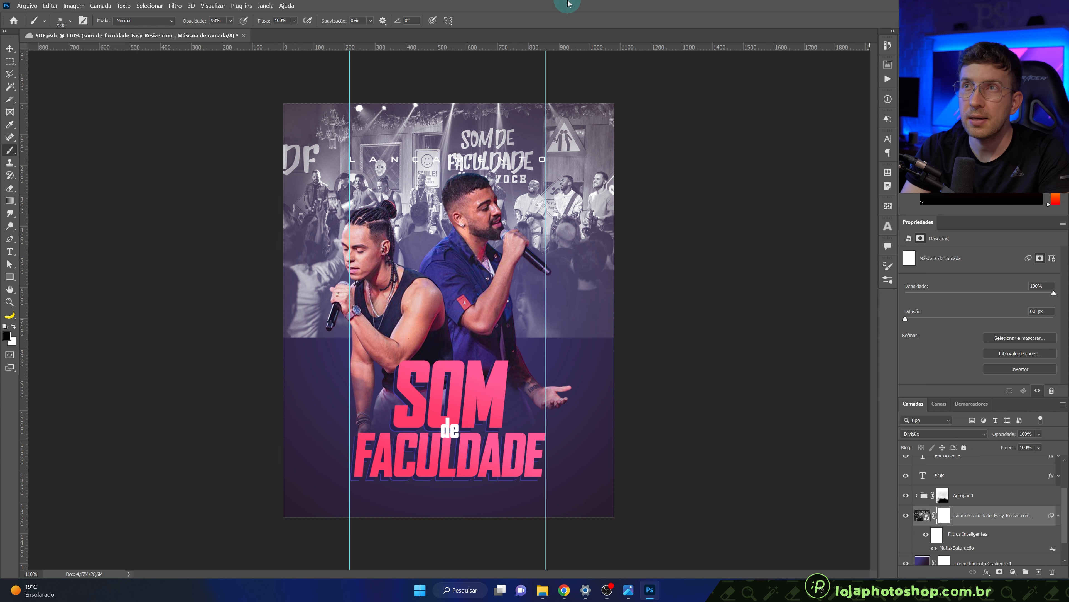
drag(434, 331, 194, 326)
drag(487, 343, 432, 342)
drag(334, 347, 381, 347)
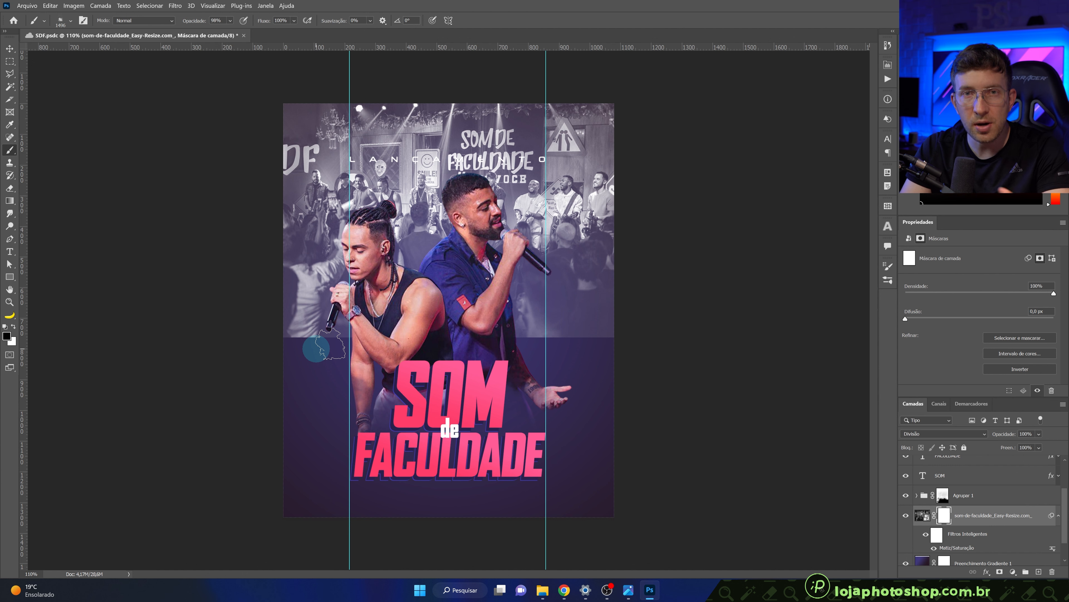
drag(316, 348, 349, 356)
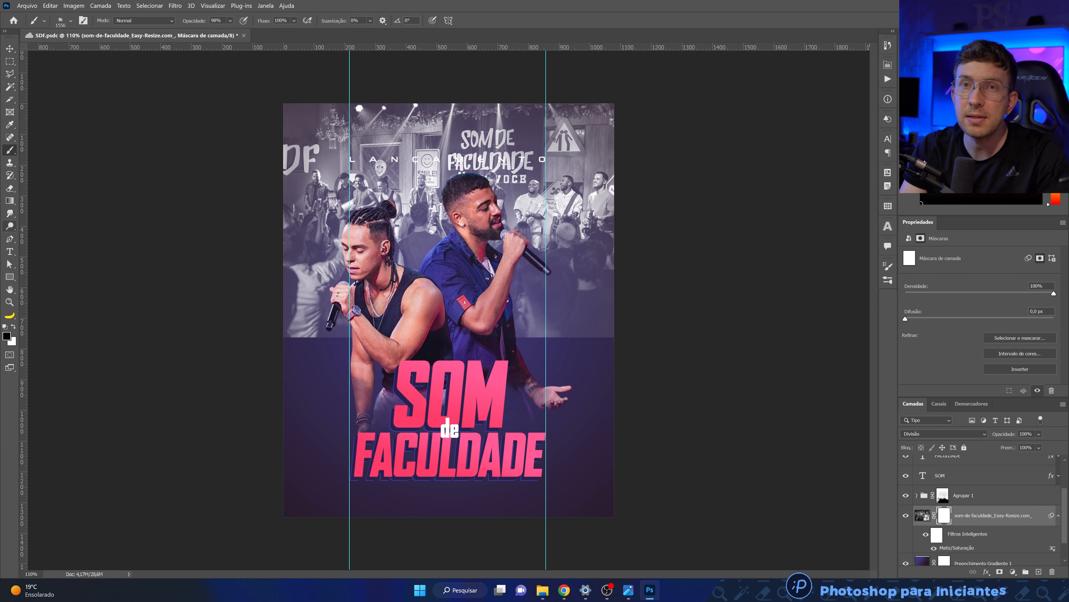
Look up the option for importing brushes in the brush preset options.
click(70, 21)
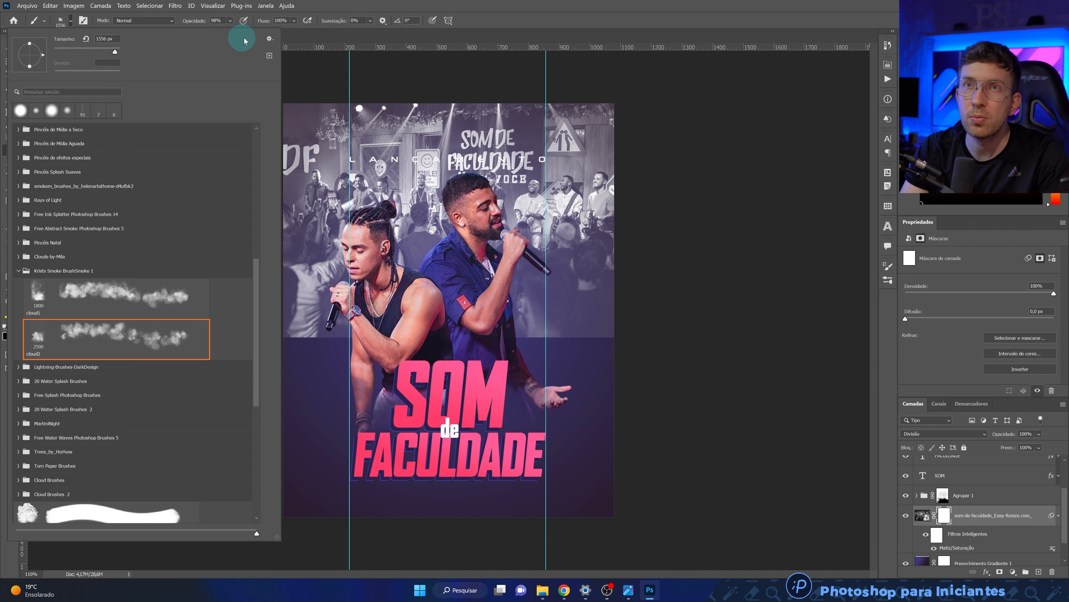
click(270, 39)
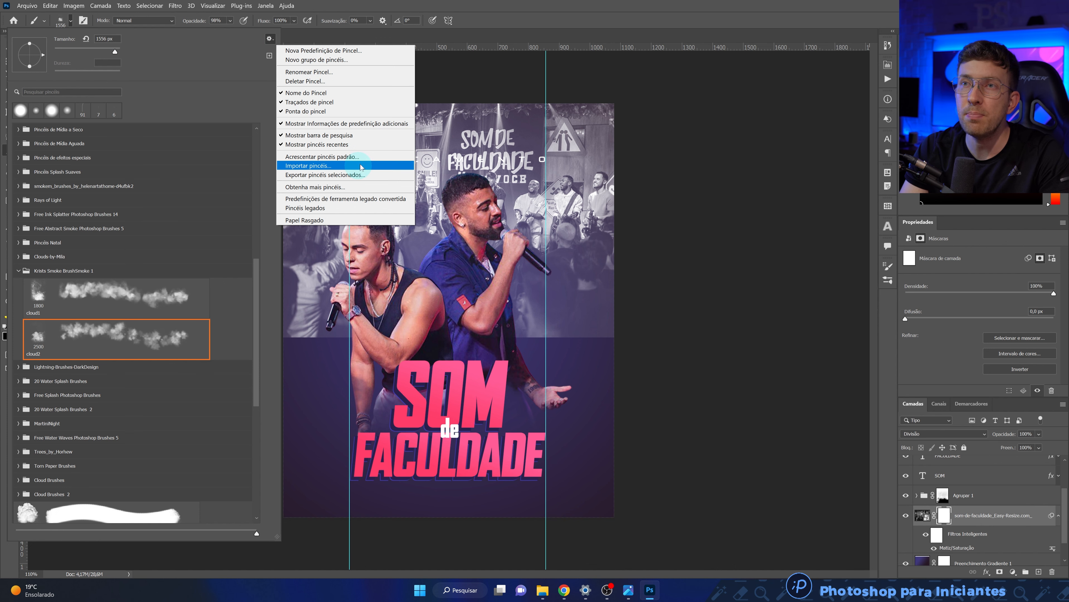
click(482, 3)
click(482, 3)
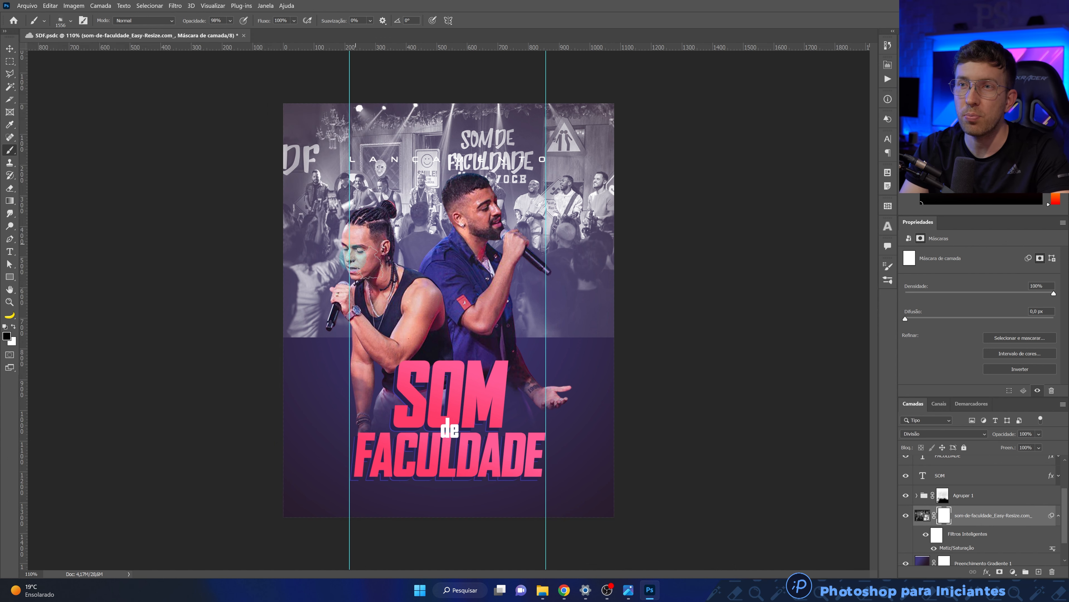
Clear all brush controls of the cloud2 brush in the brush settings.
key(F5)
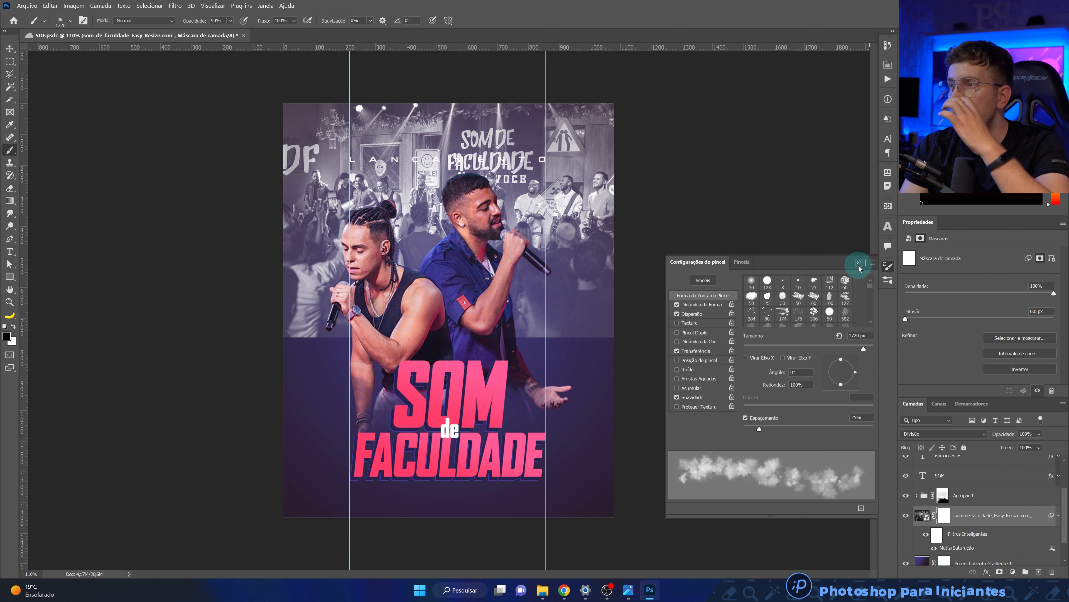
click(860, 263)
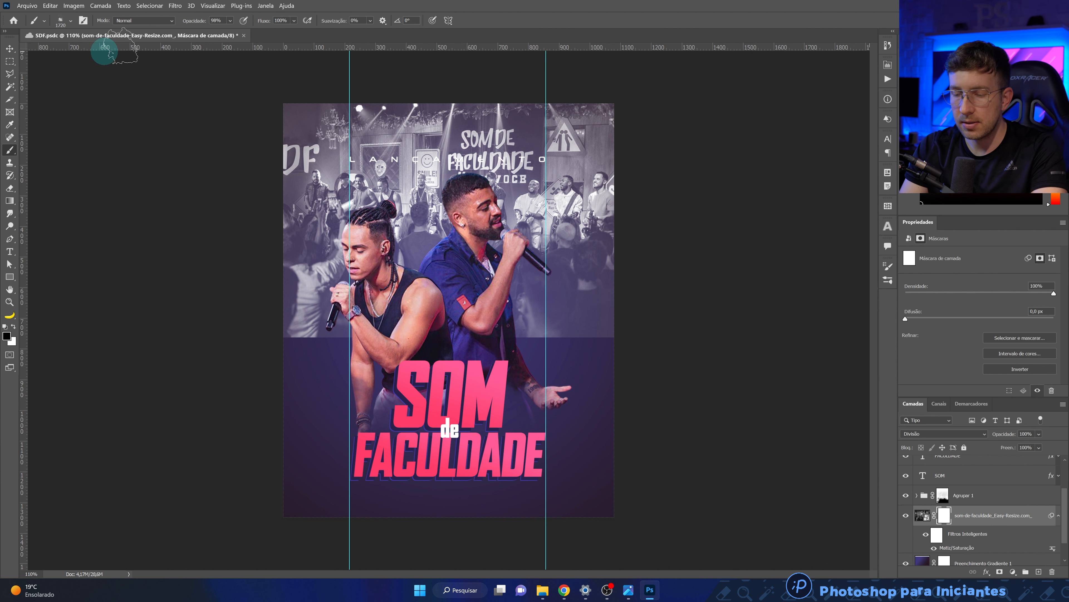
key(F5)
click(872, 262)
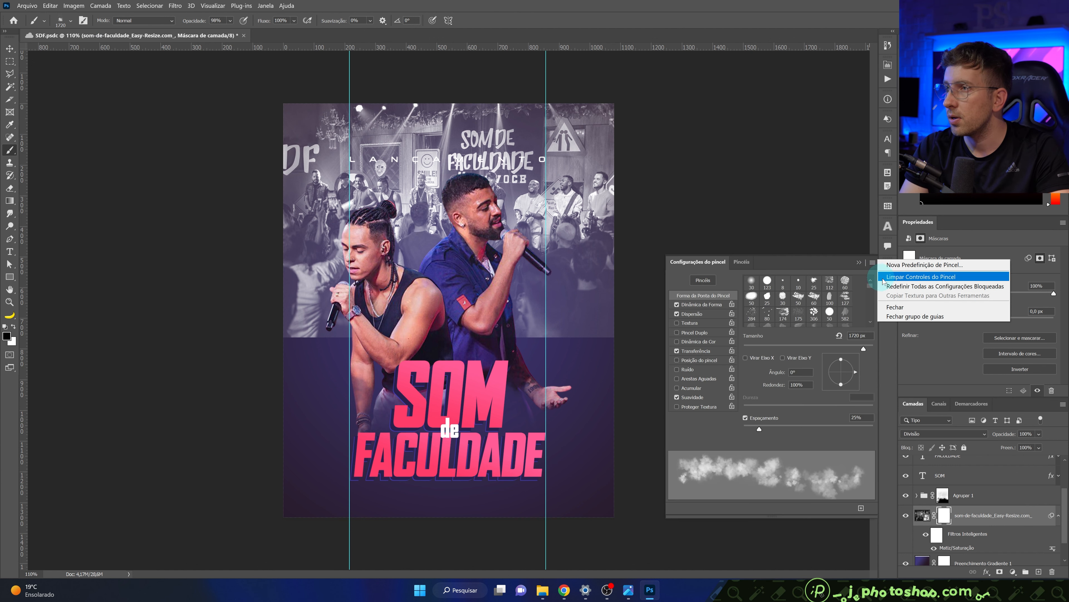
click(911, 278)
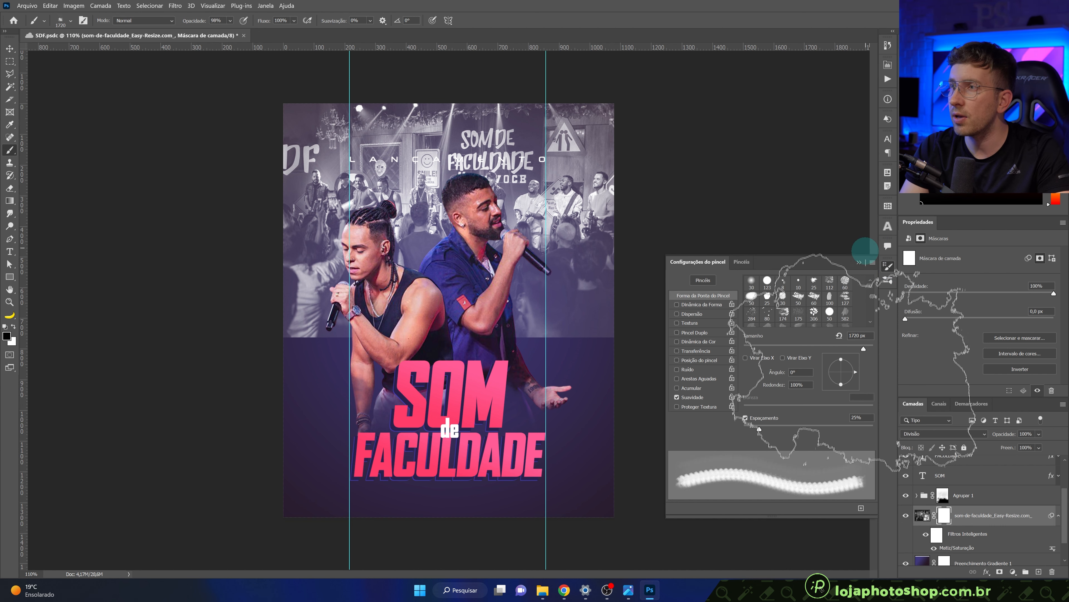
click(860, 262)
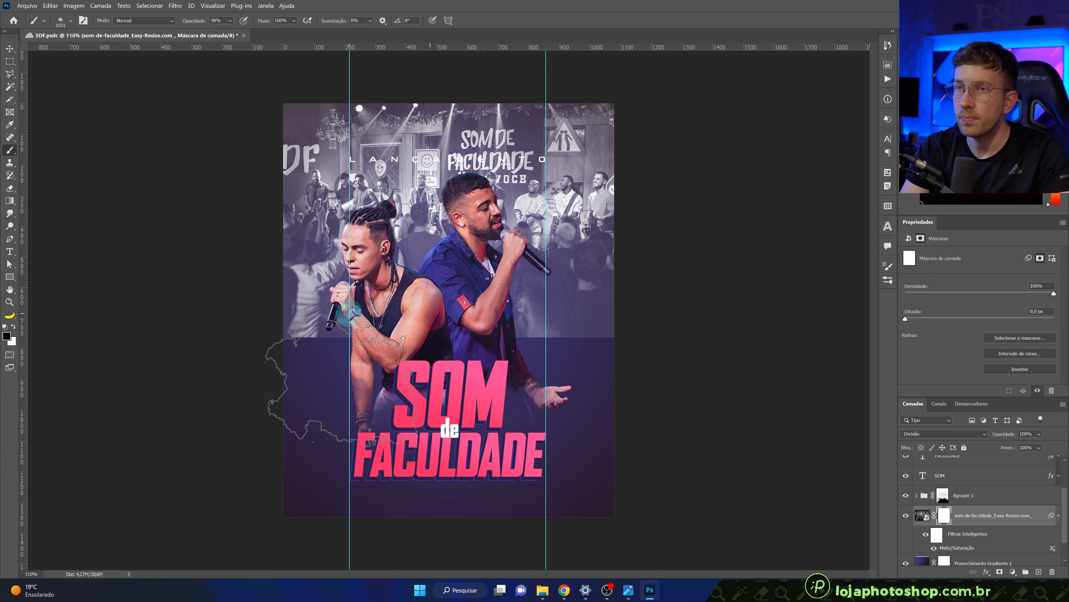
Paint black on the concert photo's mask at 100% brush opacity to fade its lower edge and both upper sides.
click(229, 21)
drag(251, 31, 256, 31)
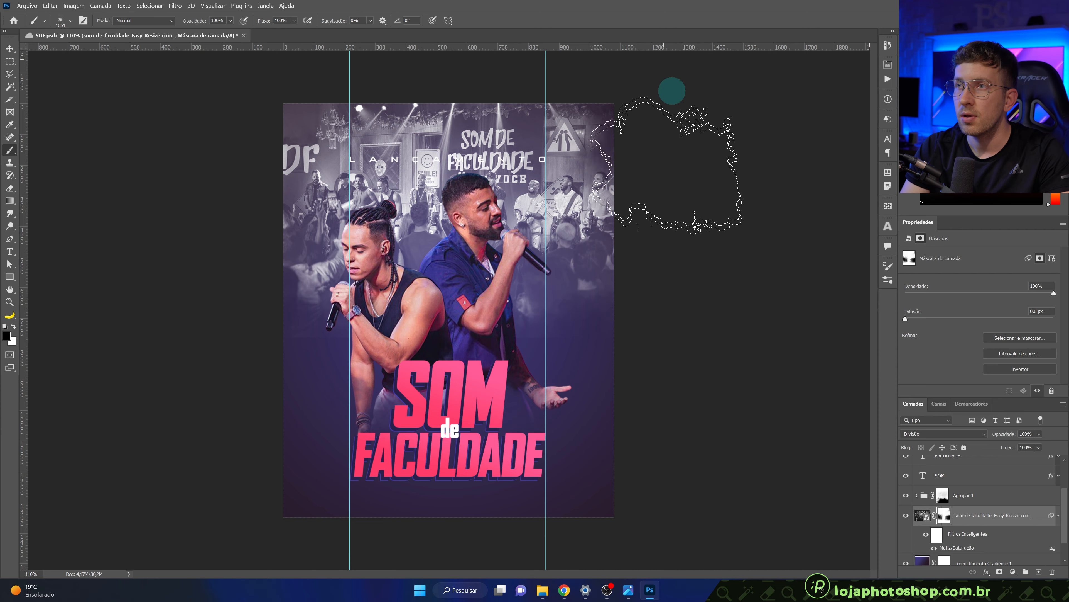
click(262, 85)
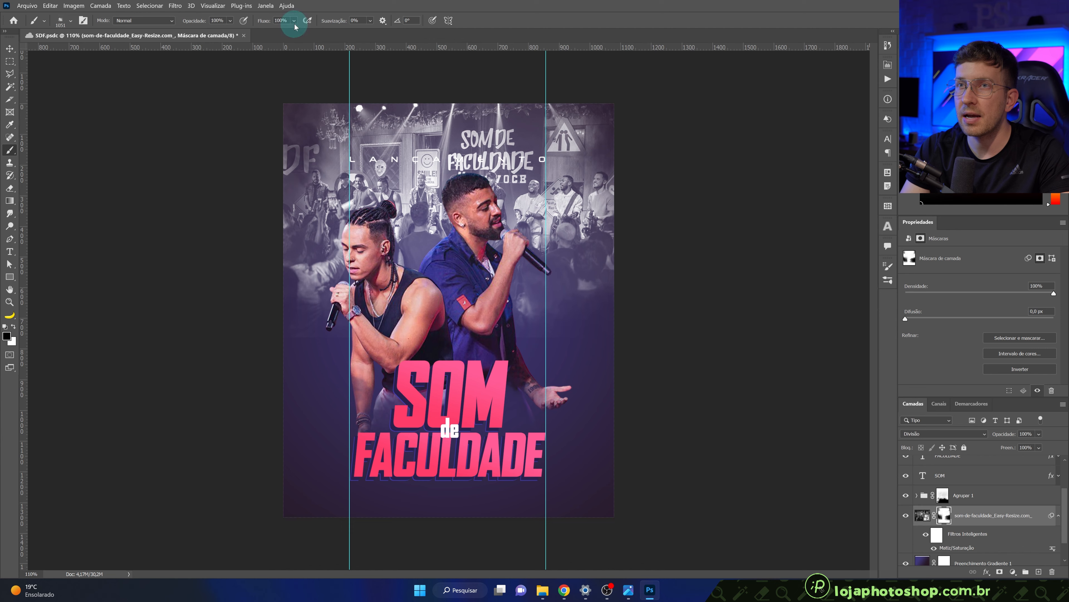
scroll(305, 227, down, 3)
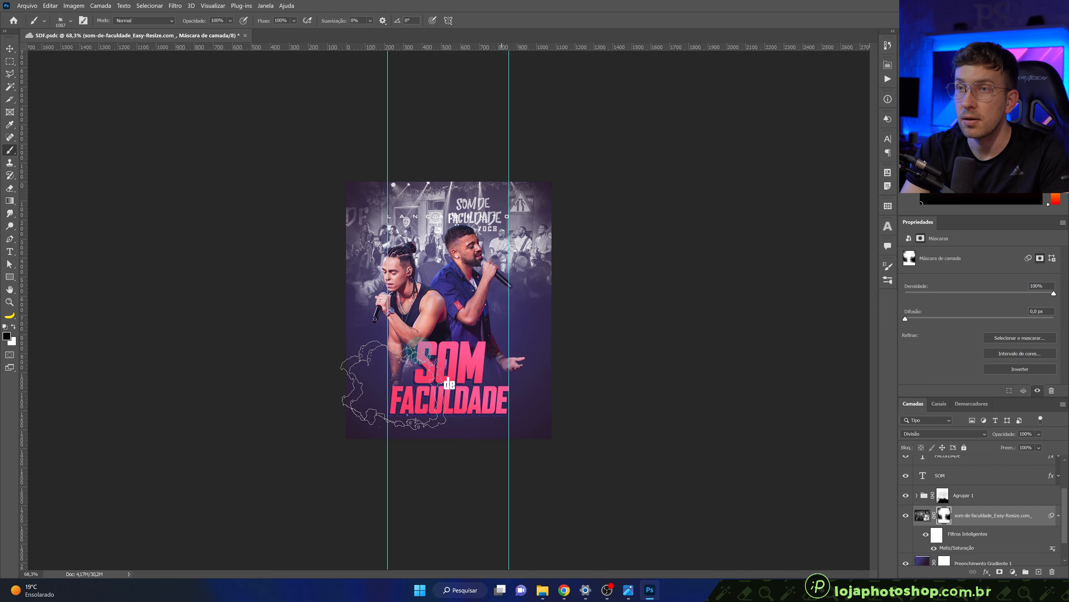
scroll(383, 340, up, 4)
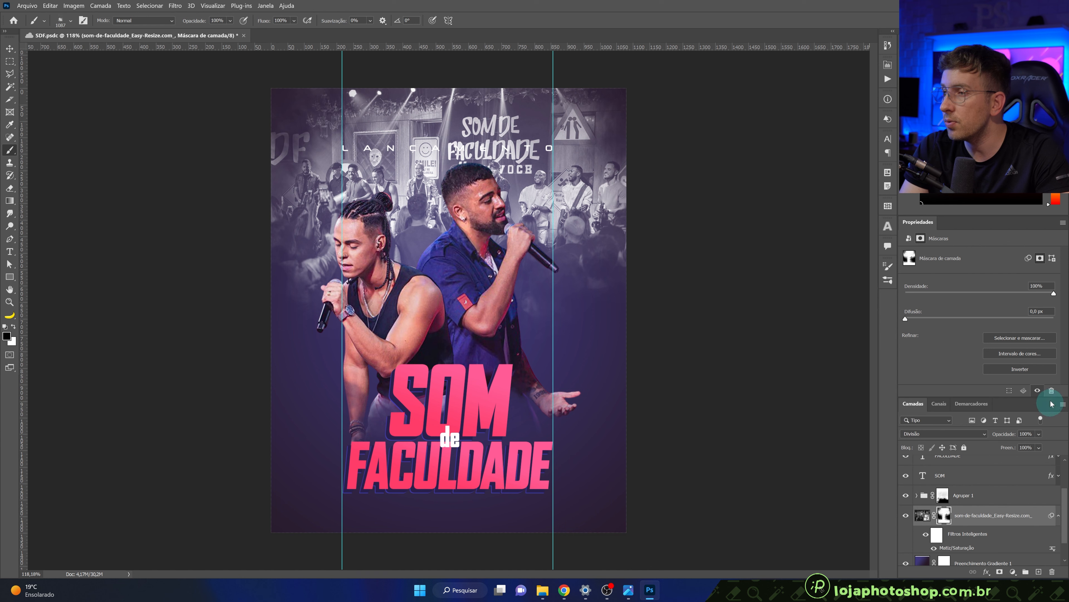
Compare the concert photo with and without its layer mask by disabling and re-enabling the mask.
right_click(944, 512)
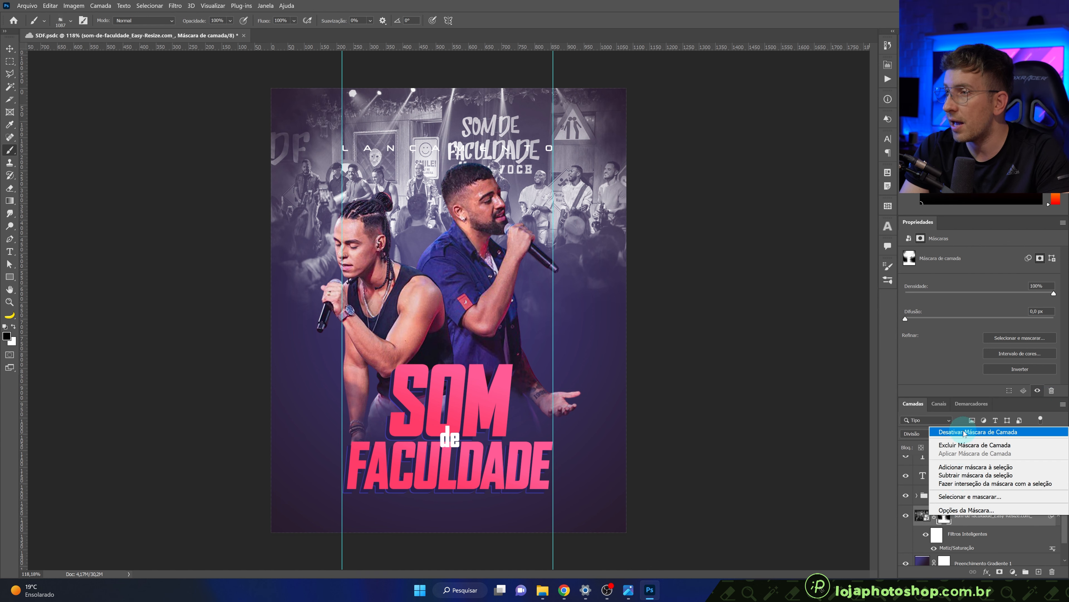
click(964, 431)
right_click(950, 514)
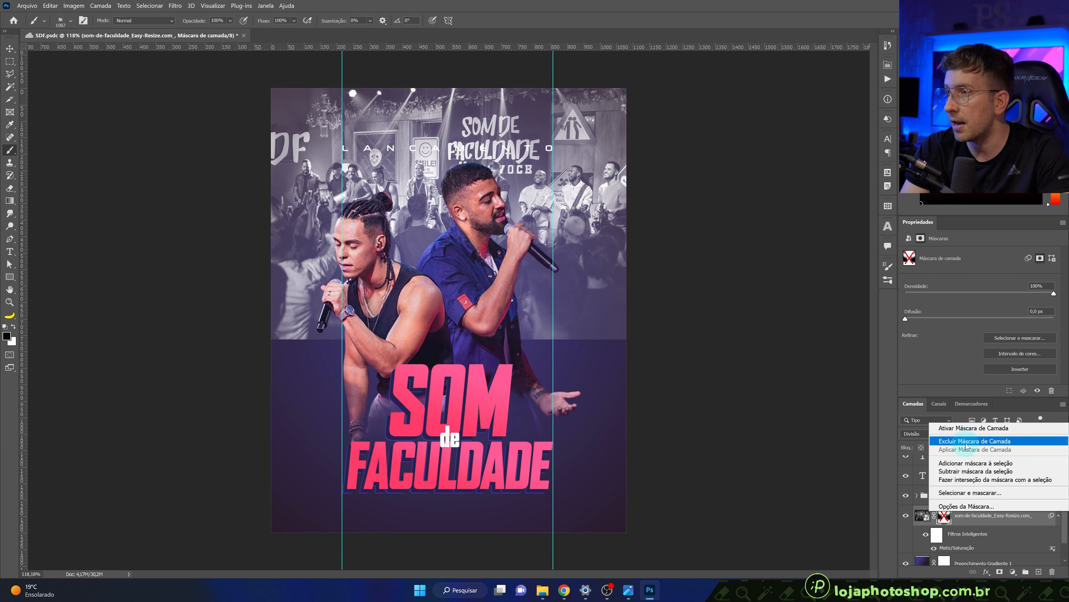
Lower the concert photo layer's opacity to 32% and move the photo up to about X -36 px, Y -91 px.
click(1045, 441)
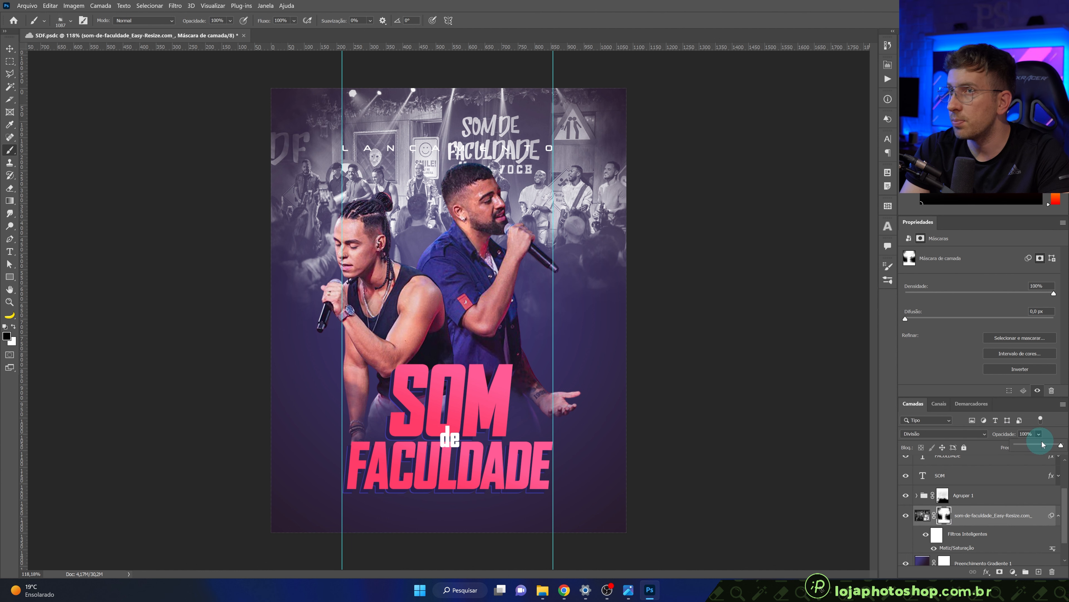
drag(1046, 446, 1031, 448)
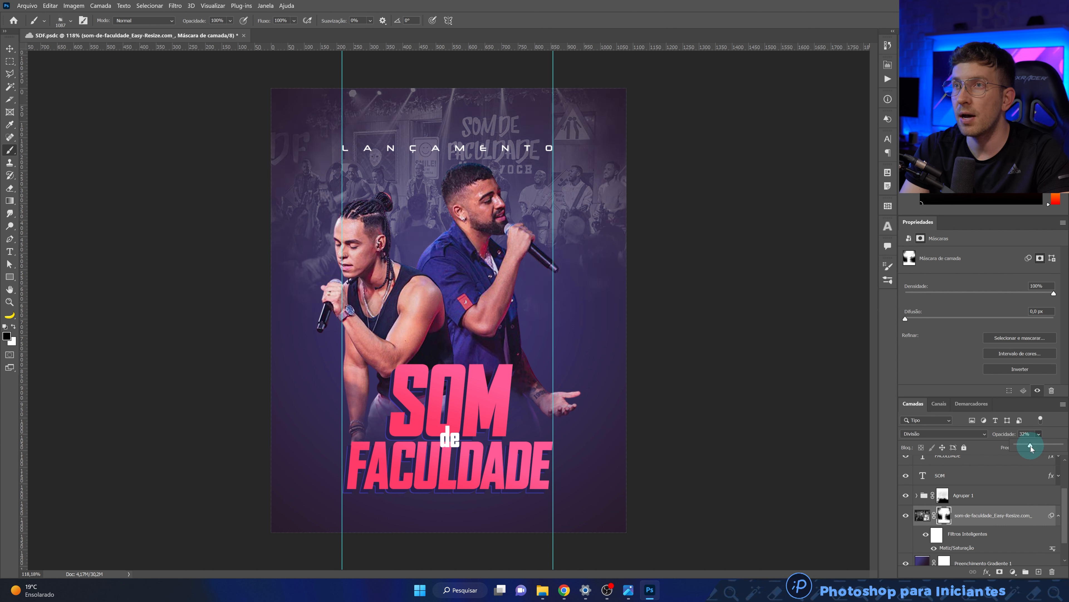
key(v)
click(922, 516)
mouse_move(611, 207)
mouse_down()
mouse_move(610, 156)
mouse_move(611, 199)
mouse_up()
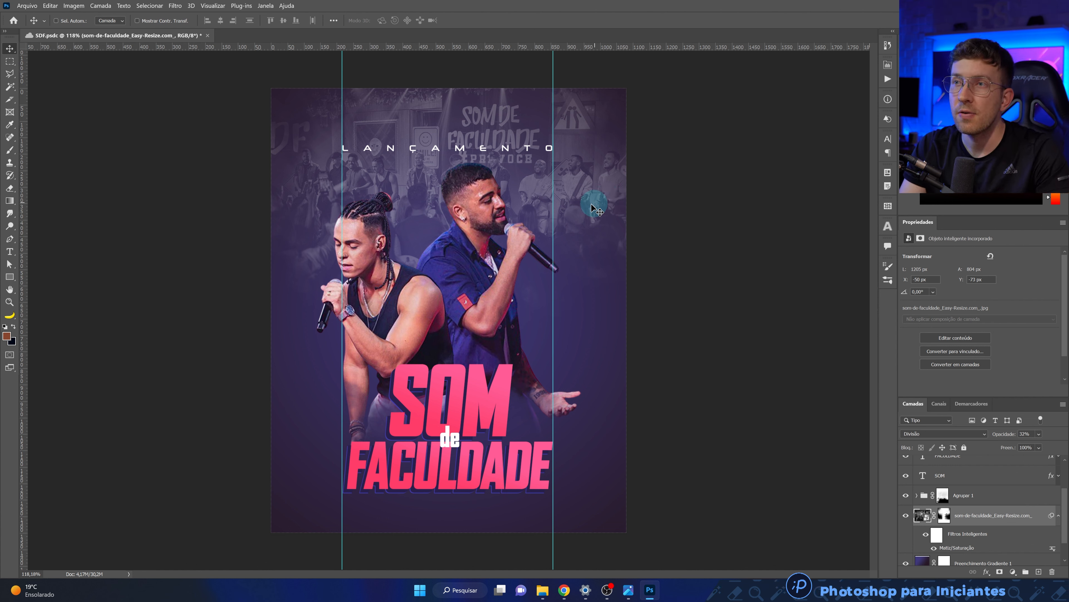
mouse_move(589, 210)
mouse_down()
mouse_move(607, 200)
mouse_move(616, 488)
mouse_move(626, 337)
mouse_move(603, 334)
mouse_move(590, 198)
mouse_up()
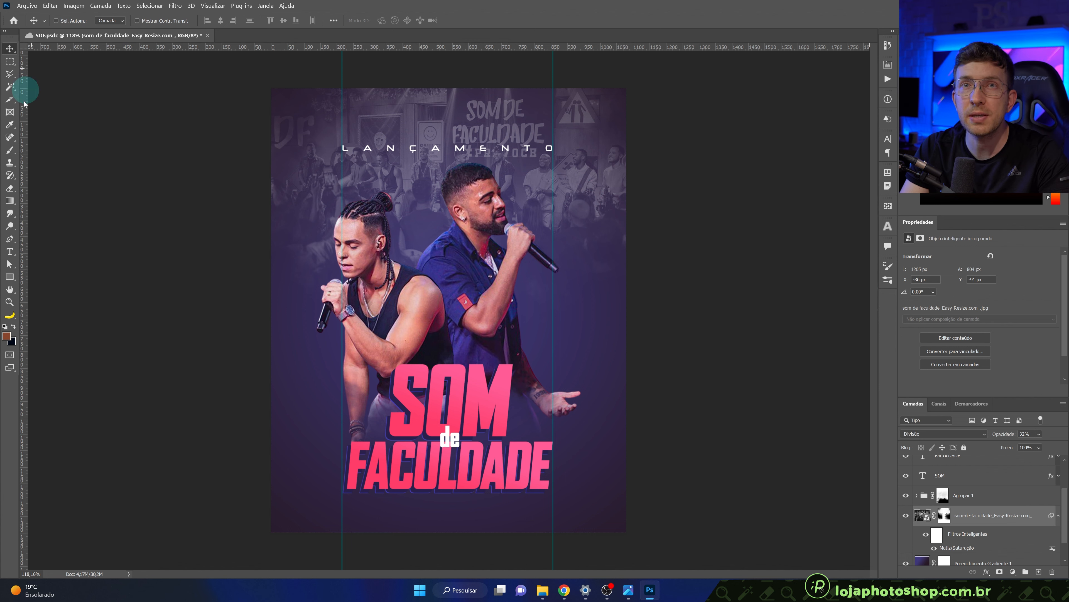
Choose the 2580 px Abstract Smoke 65 brush from the Free Abstract Smoke Photoshop Brushes 5 set.
click(10, 153)
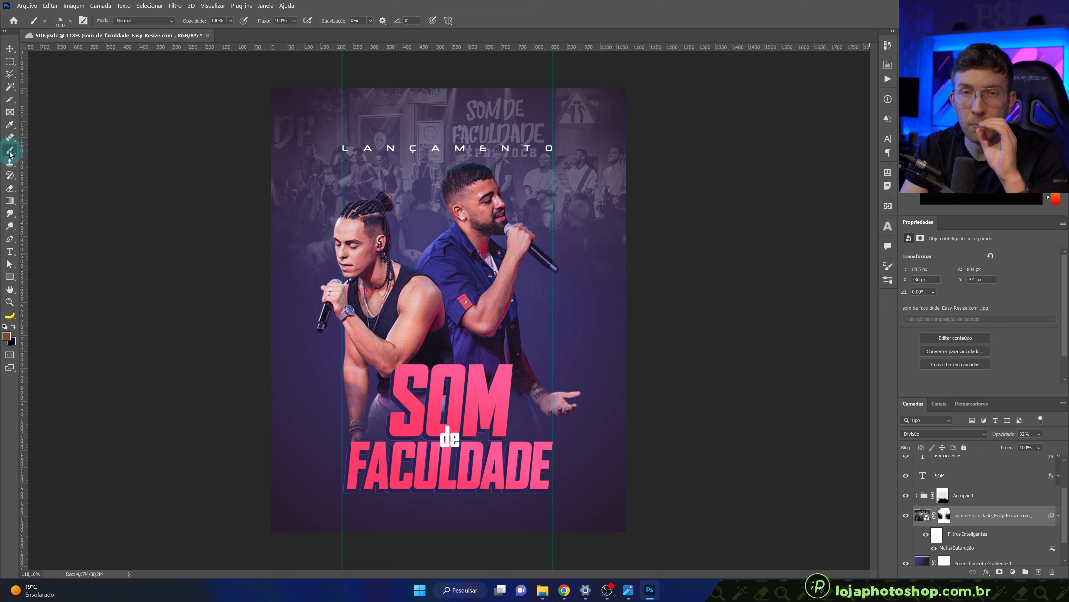
click(67, 20)
click(208, 330)
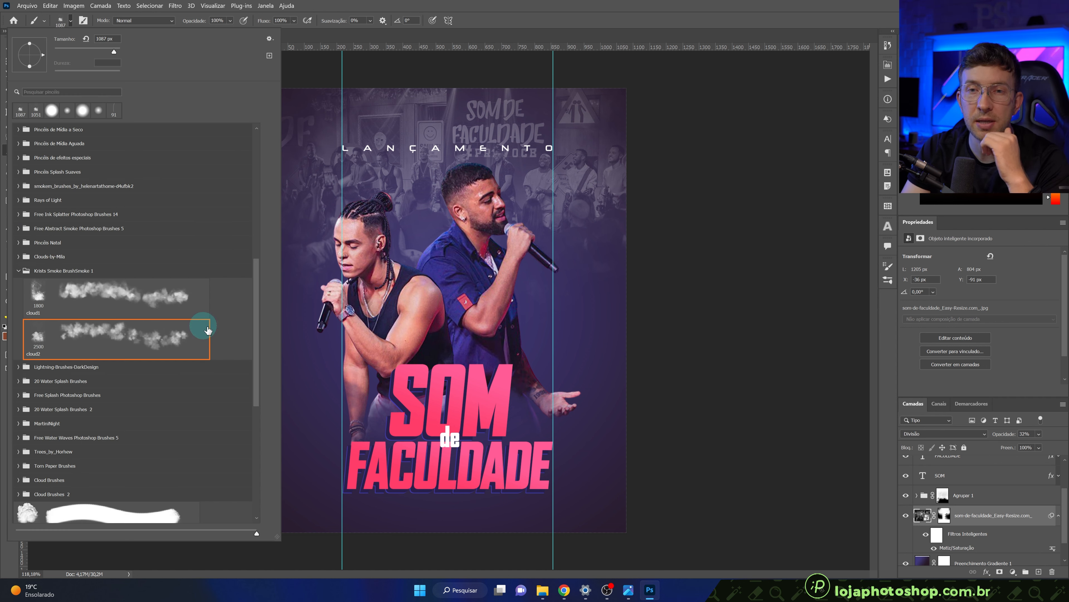
mouse_move(257, 306)
mouse_down()
mouse_move(260, 431)
mouse_move(258, 372)
mouse_up()
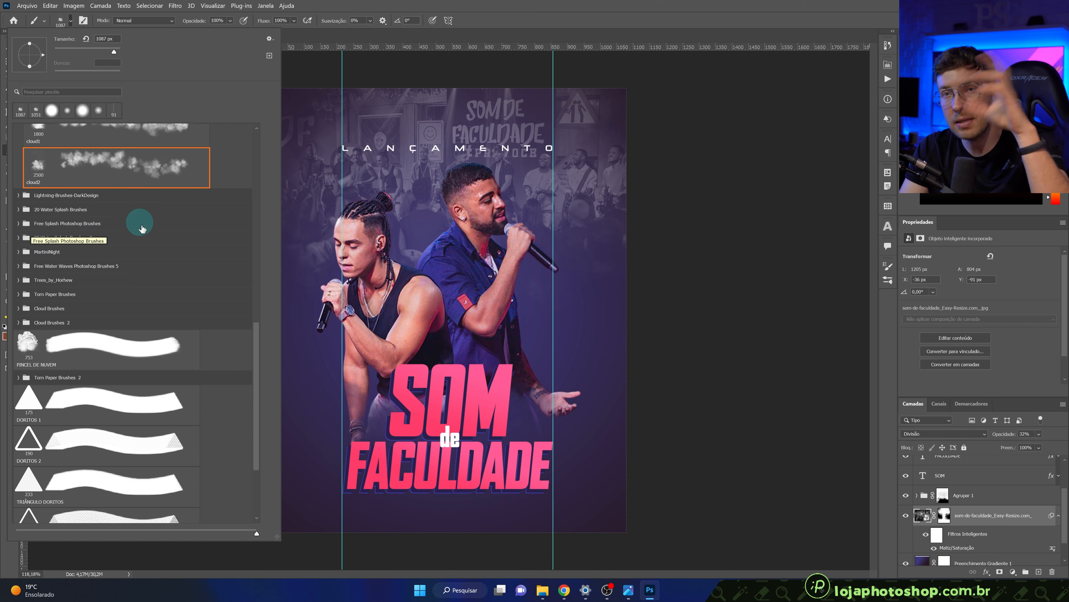
drag(255, 336, 255, 207)
drag(253, 268, 254, 296)
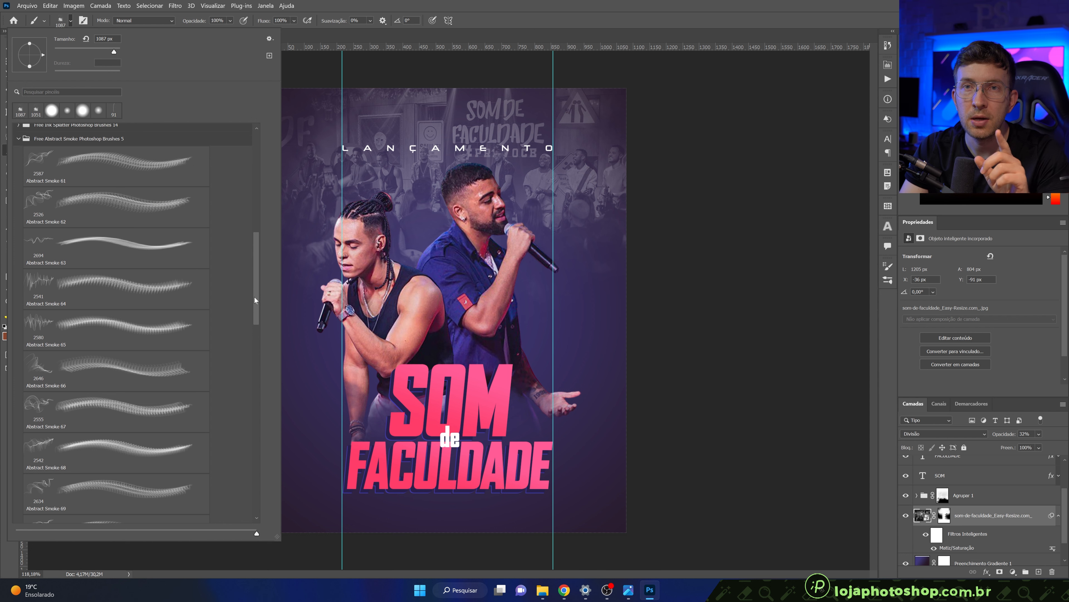
click(144, 329)
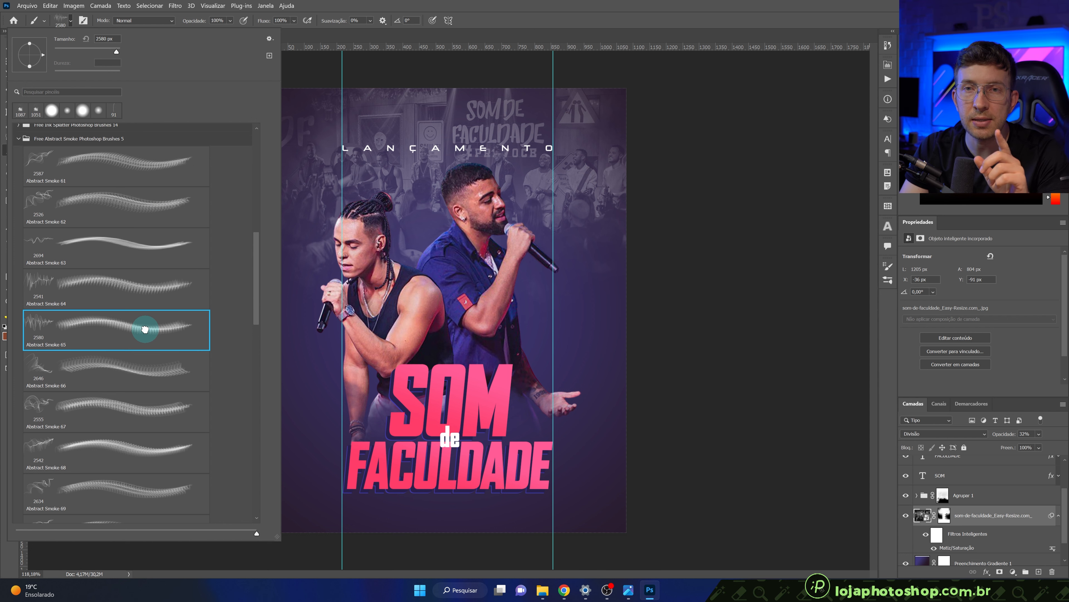
click(542, 3)
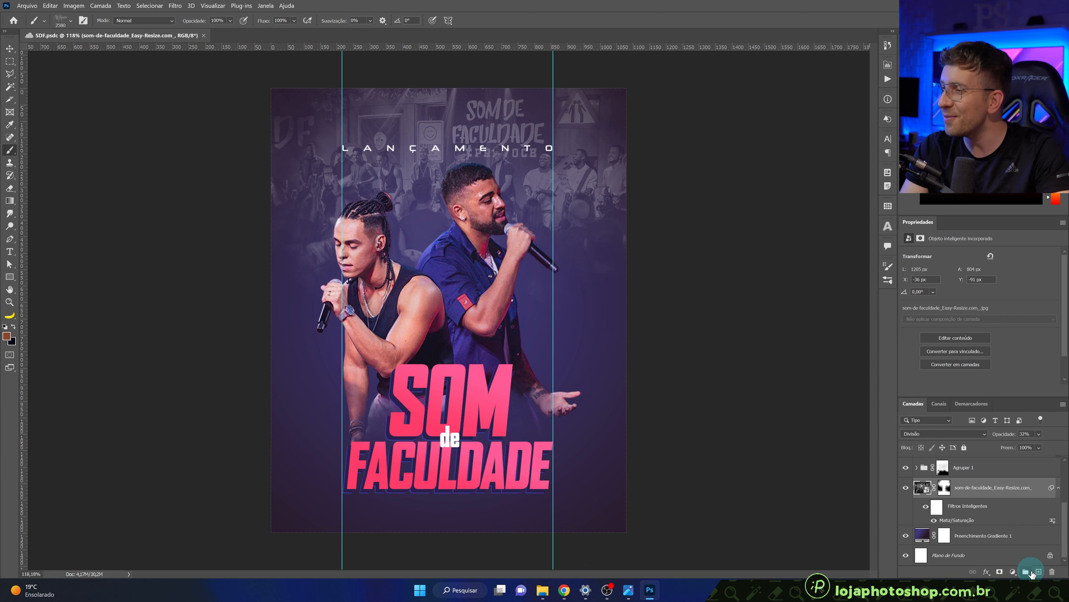
Add a new layer above the concert photo and set the foreground color to bright cyan, hue 188° and brightness 94%.
key(ctrl+shift+alt+n)
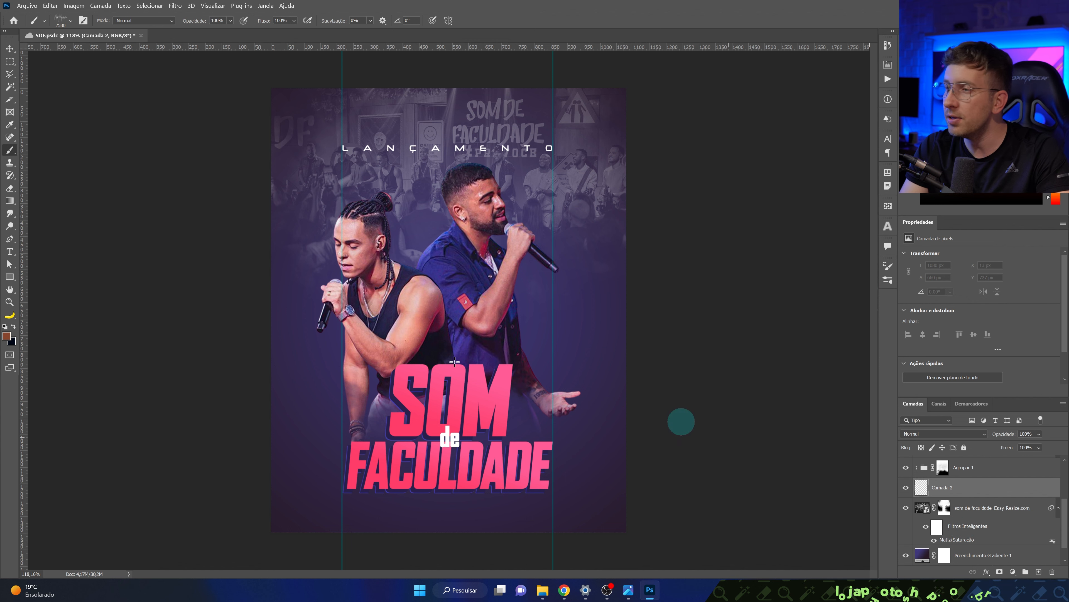
click(7, 336)
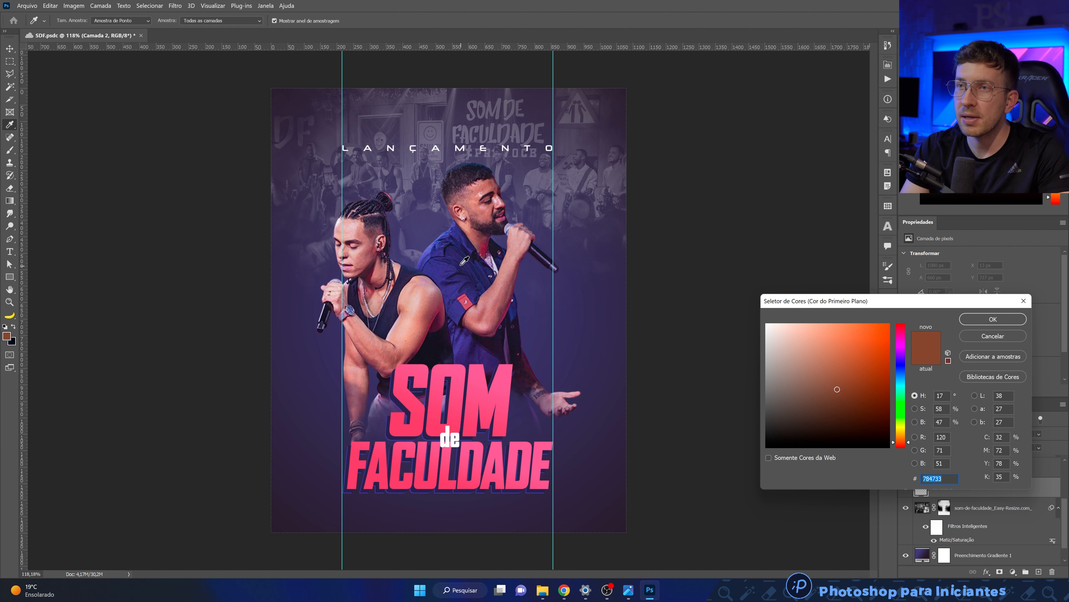
drag(447, 248, 440, 243)
click(439, 243)
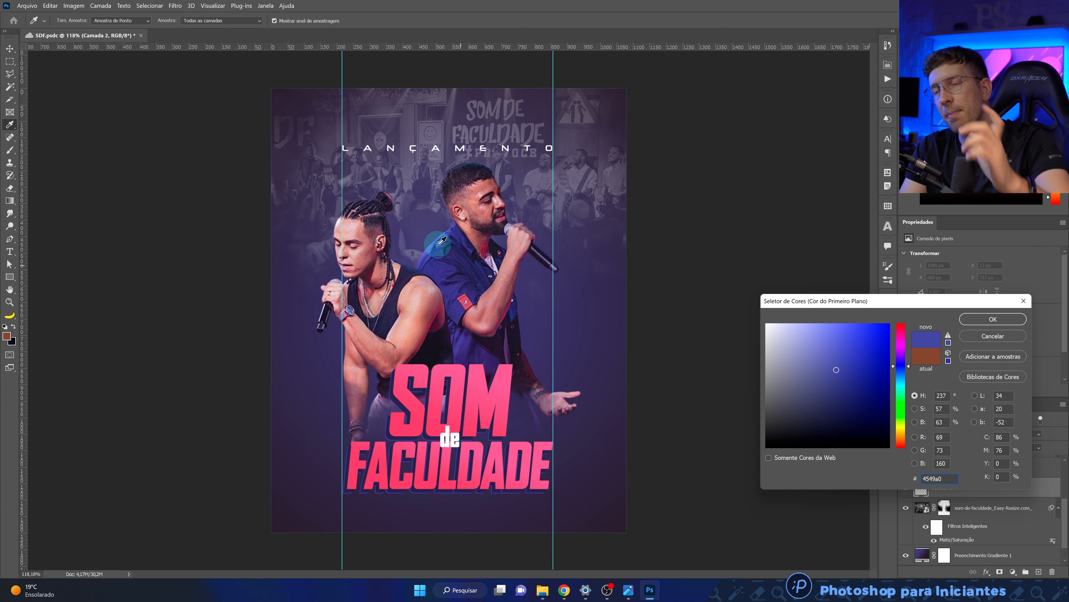
drag(900, 368, 900, 382)
drag(837, 356, 828, 331)
click(992, 319)
key(b)
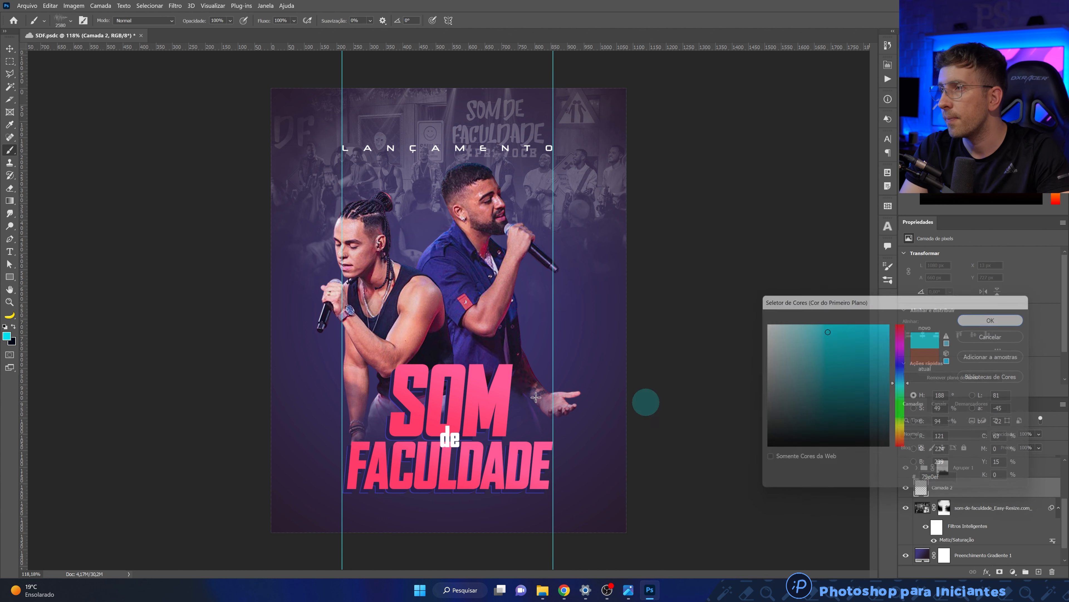
Reduce the smoke brush to 1073 px and stamp a cyan smoke wave behind the singers at the title's height.
drag(522, 377, 191, 385)
drag(477, 395, 382, 395)
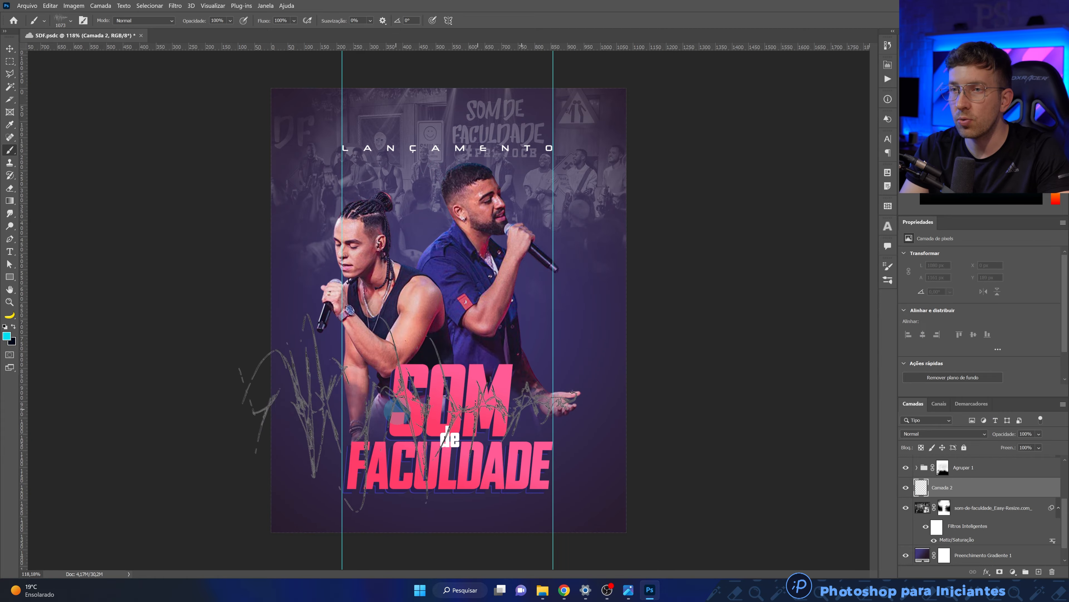
click(415, 442)
key(ctrl+z)
click(448, 438)
scroll(447, 438, down, 3)
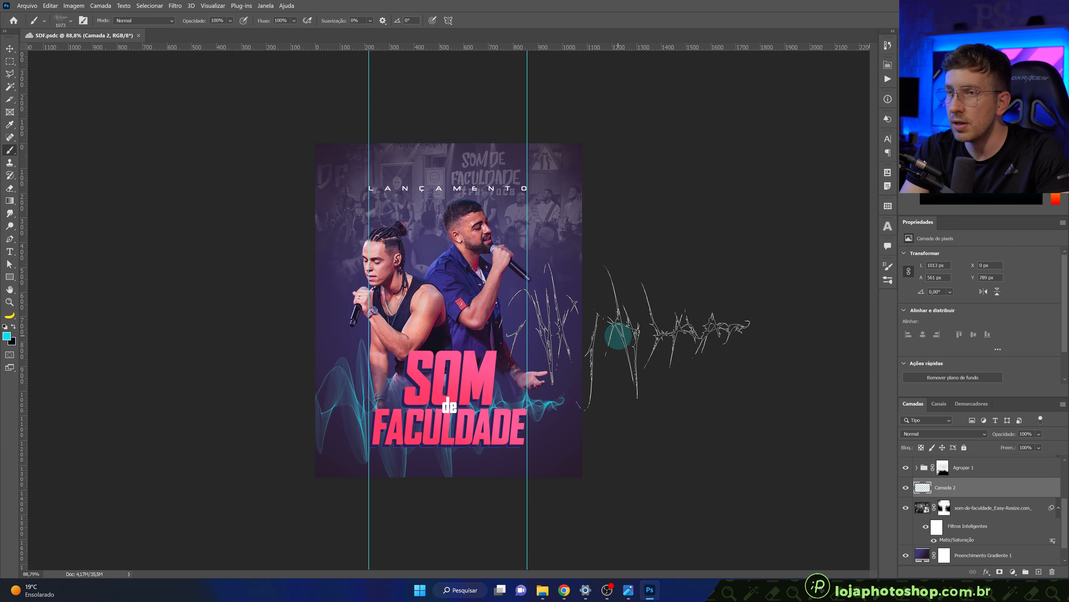
Try to place the cyan smoke layer above all the text layers.
scroll(995, 476, up, 2)
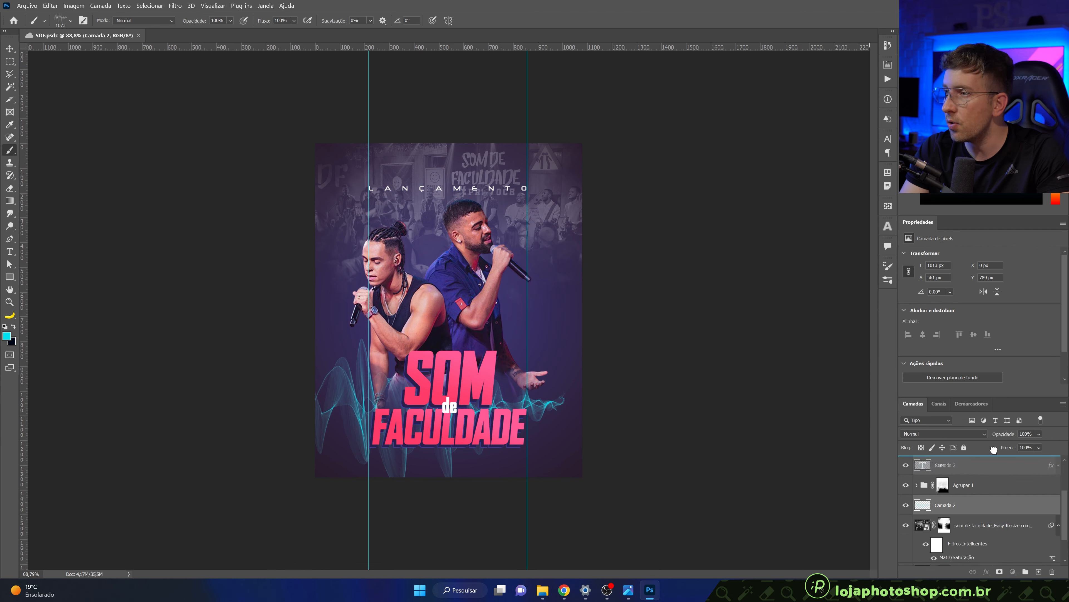
scroll(995, 440, up, 2)
drag(991, 451, 983, 465)
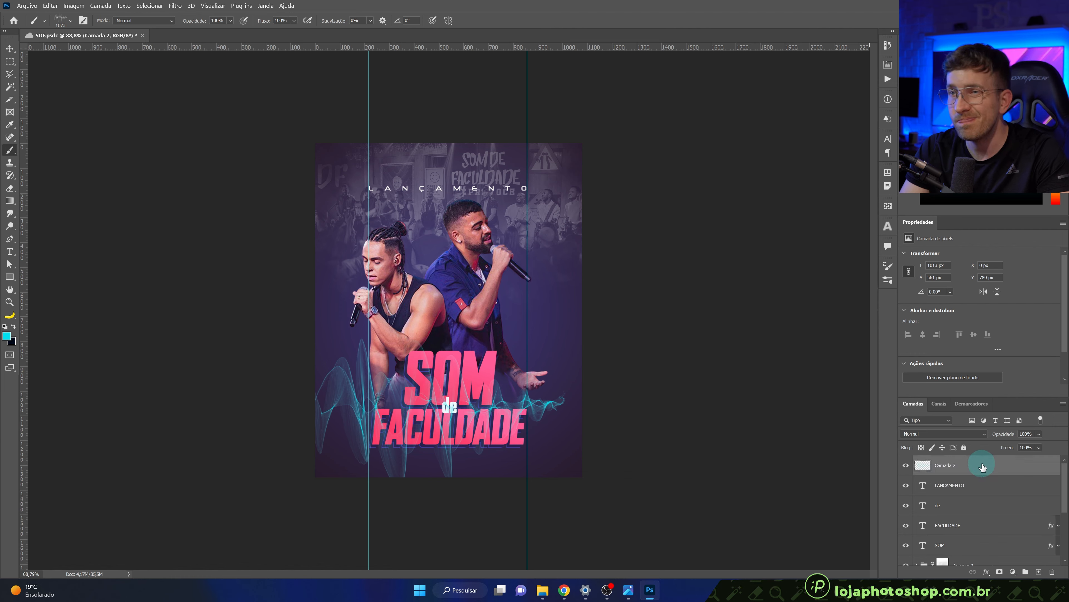
key(ctrl+z)
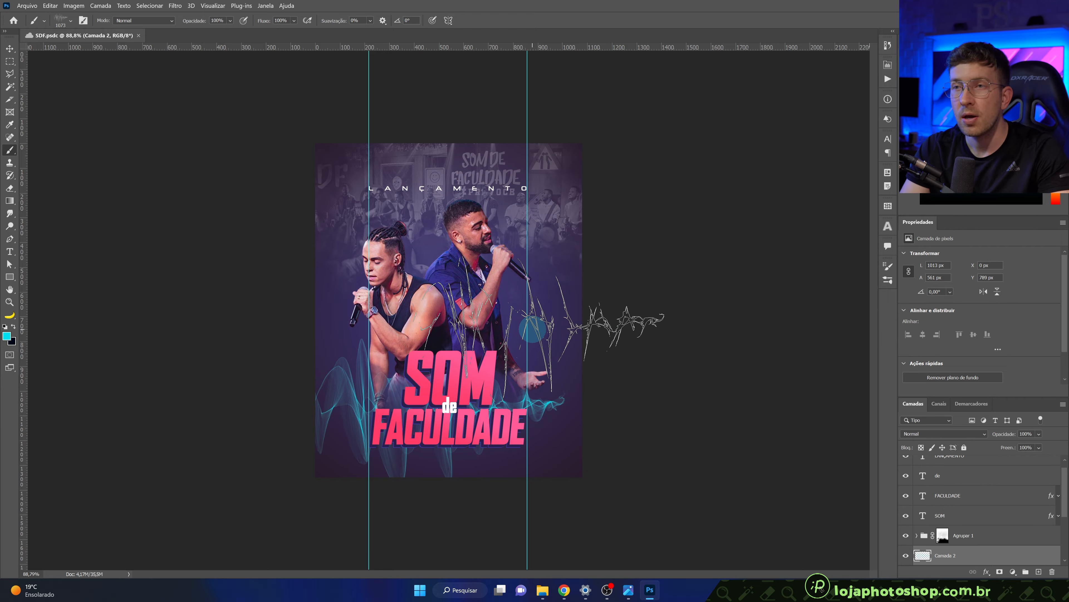
Choose the 1800 px cloud1 brush from Krists Smoke BrushSmoke 1 and sample the title's pink as foreground color.
click(70, 24)
mouse_move(258, 259)
mouse_down()
mouse_move(262, 207)
mouse_move(250, 360)
mouse_up()
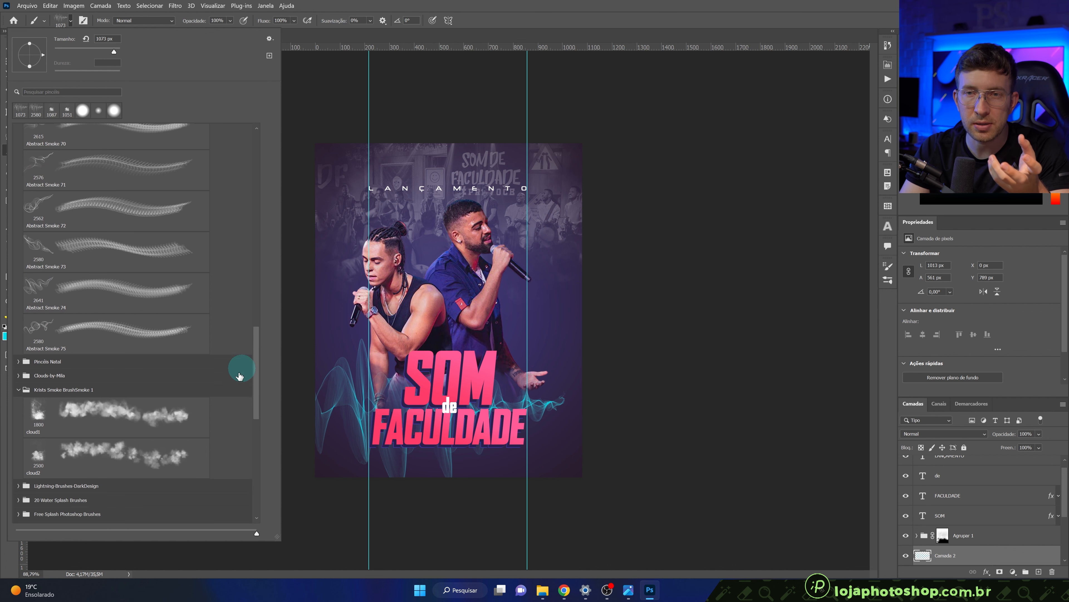
click(178, 421)
click(511, 41)
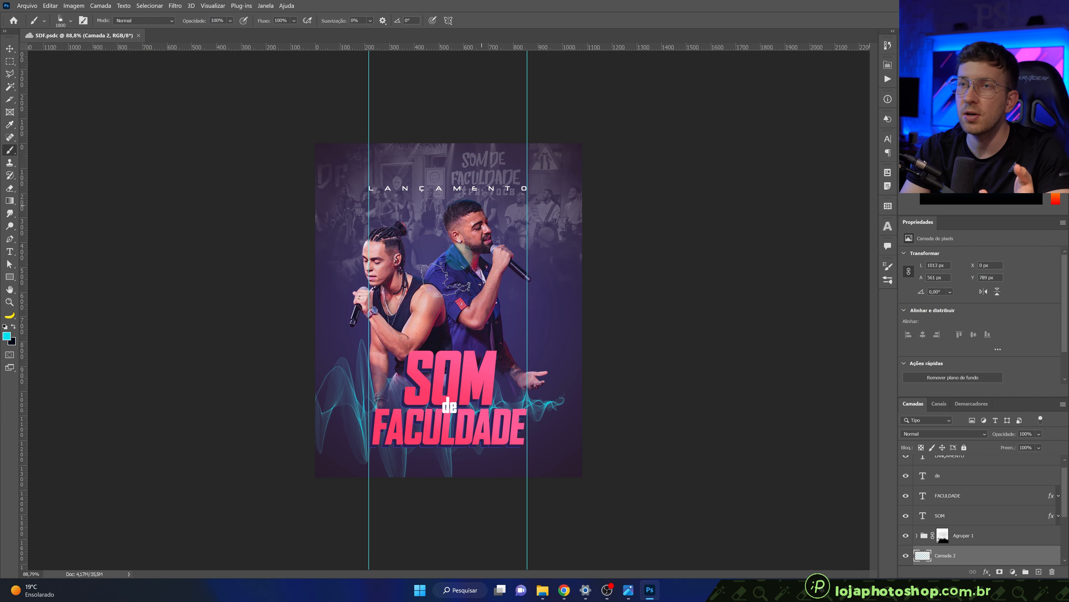
alt+click(480, 387)
drag(483, 384, 472, 393)
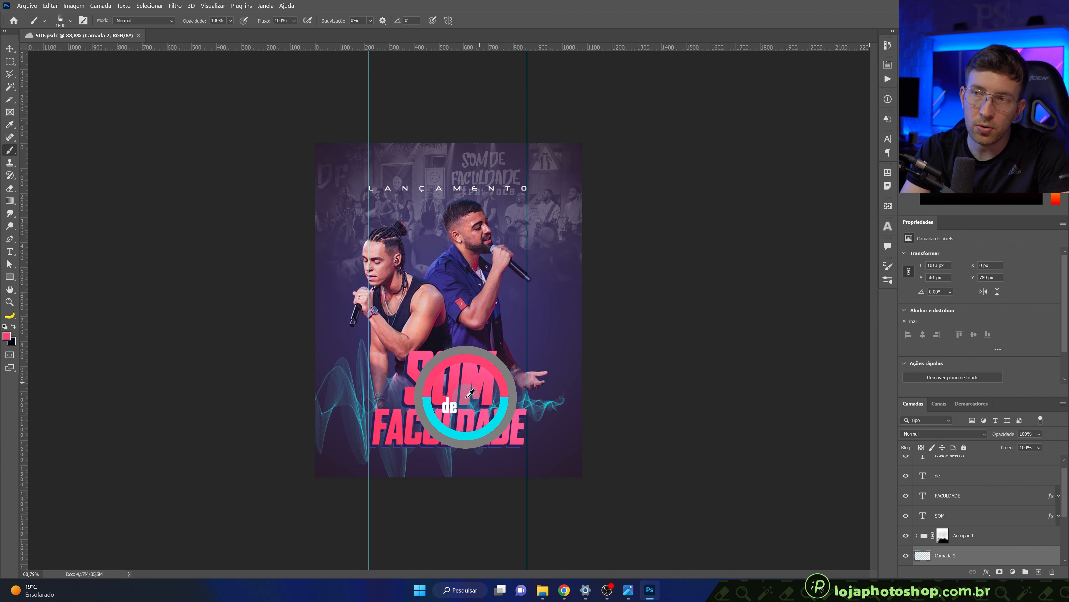
drag(470, 393, 470, 394)
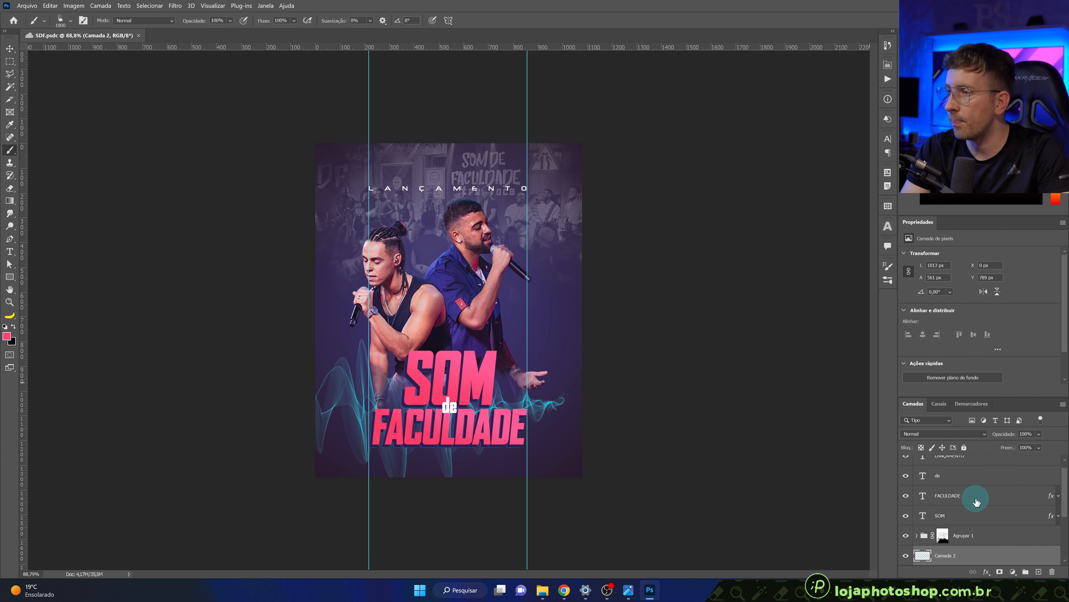
Add a new layer above the cyan smoke layer and reset all locked brush settings.
scroll(981, 503, down, 4)
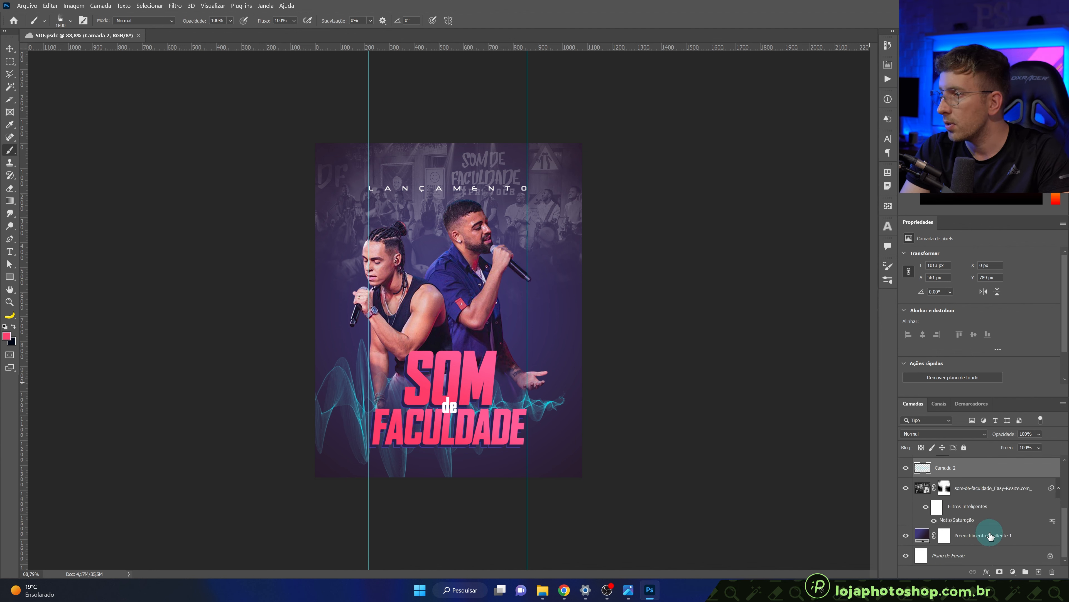
click(1038, 571)
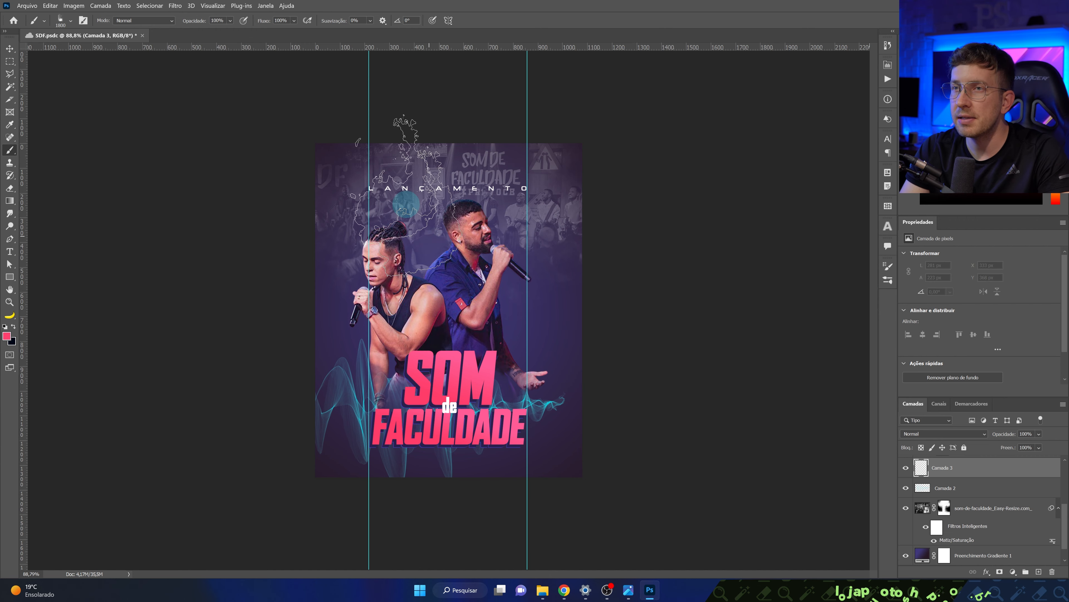
click(83, 21)
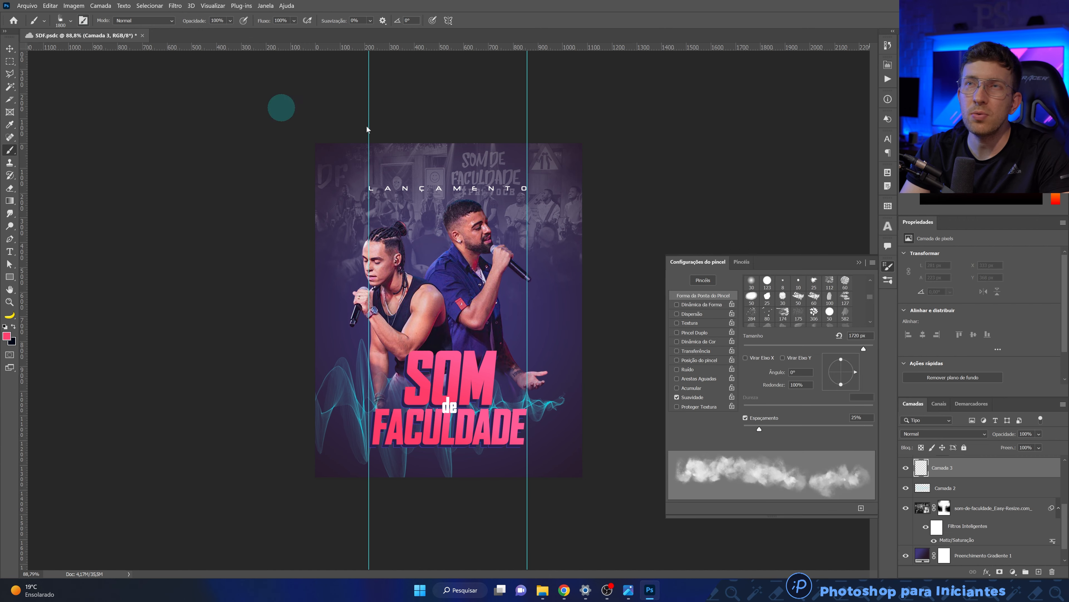
click(873, 262)
click(890, 287)
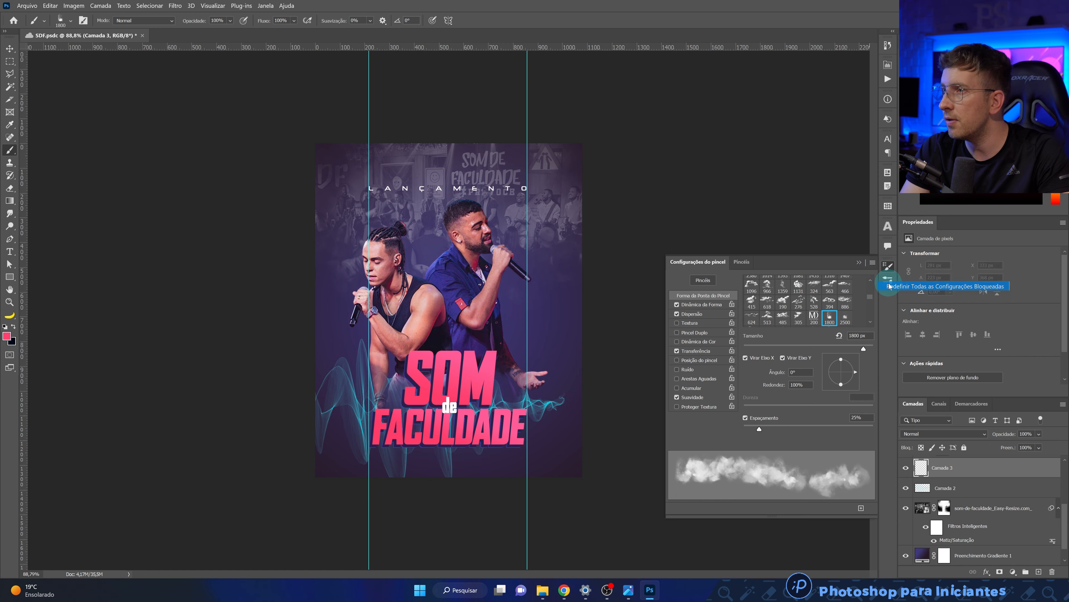
click(859, 262)
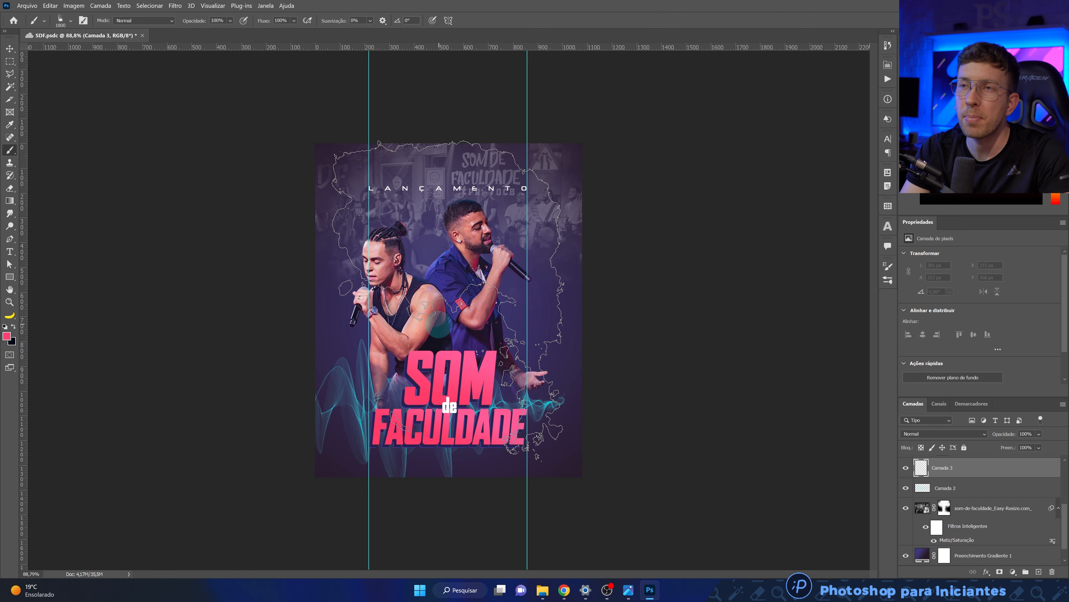
Try stamping pink smoke behind the singers and the LANÇAMENTO text with the cloud brush reduced to 593 px.
click(436, 341)
key(ctrl+z)
drag(448, 323, 315, 331)
mouse_move(462, 292)
mouse_down()
mouse_move(363, 312)
mouse_move(355, 295)
mouse_up()
click(436, 299)
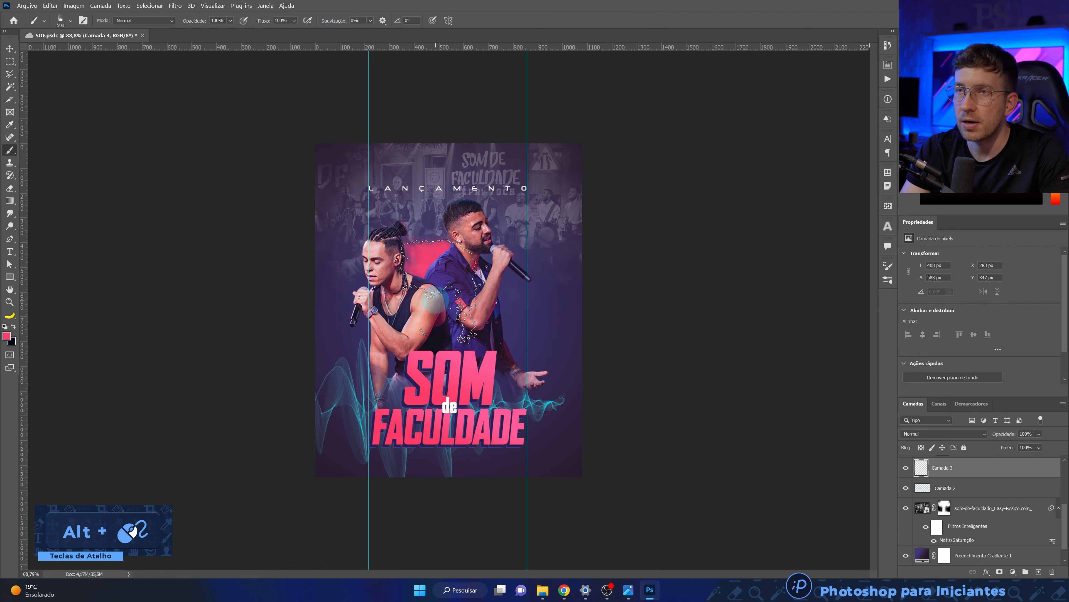
key(ctrl+z)
click(411, 211)
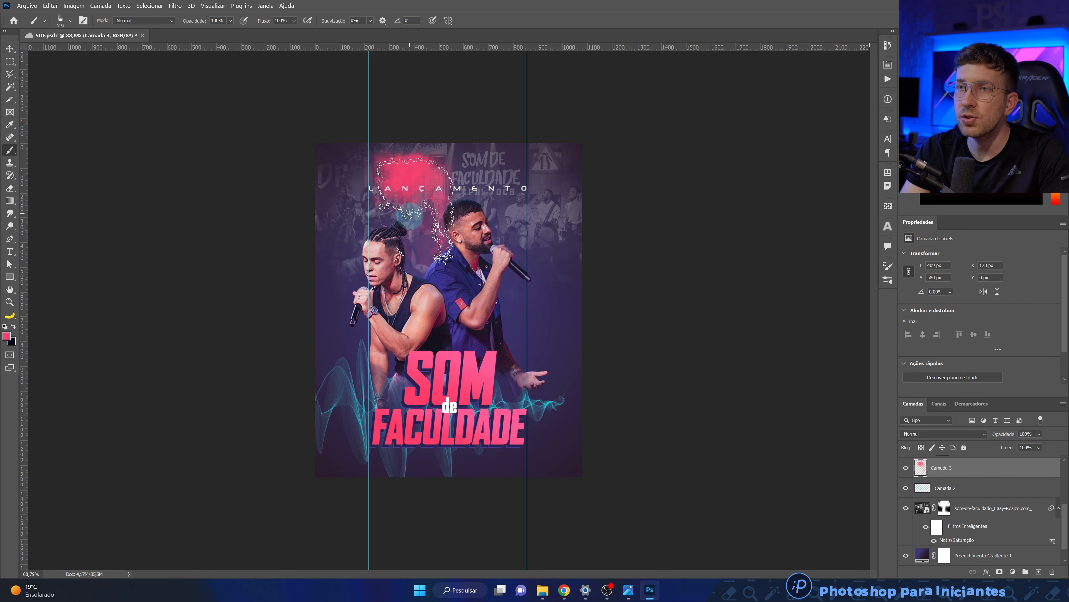
key(ctrl+z)
click(433, 190)
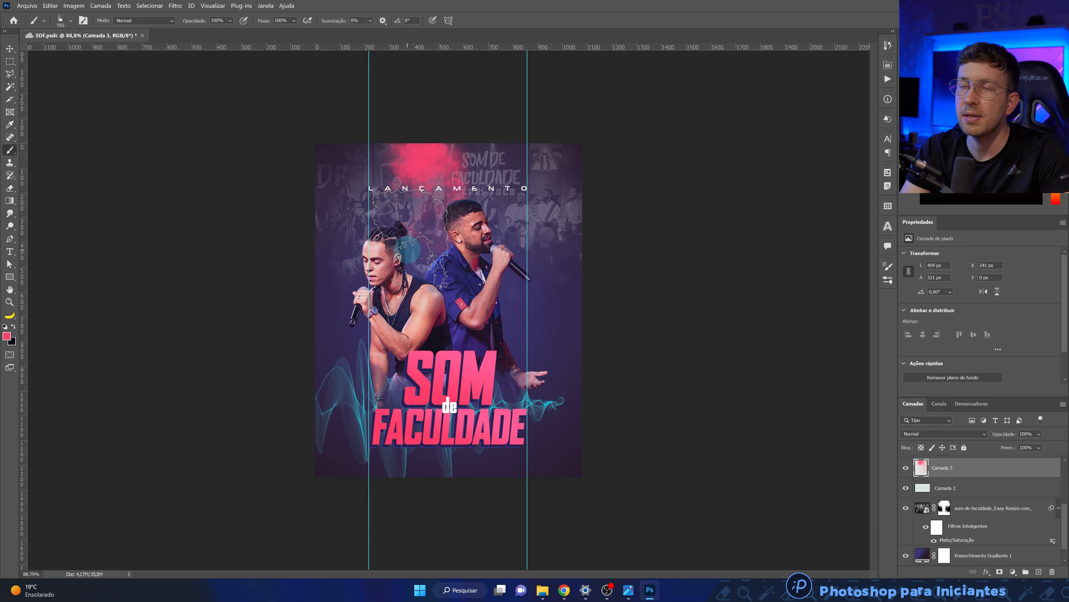
key(ctrl+z)
Rotate the cloud brush tip and stamp pink smoke between the singers, beside the blue-shirted singer and behind the other singer's head.
right_click(436, 268)
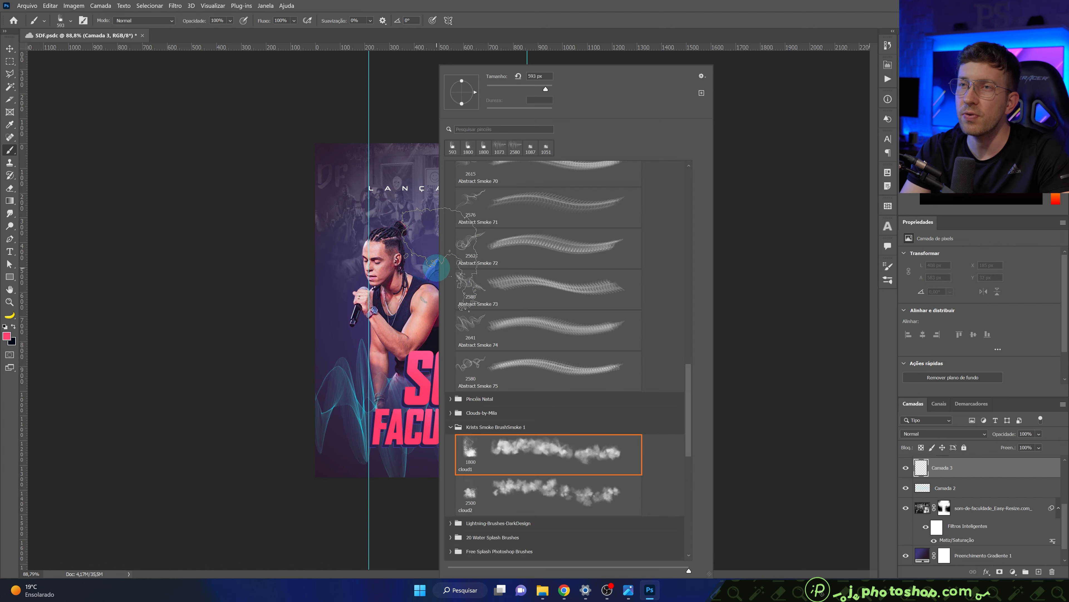
mouse_move(476, 94)
mouse_down()
mouse_move(470, 104)
mouse_move(448, 91)
mouse_up()
click(427, 253)
key(ctrl+z)
drag(454, 281, 469, 283)
click(430, 255)
drag(510, 325, 485, 324)
click(492, 318)
click(397, 211)
Rotate the brush tip to -158° and stamp more pink smoke behind the singers' lower bodies, around the SOM title.
right_click(408, 219)
click(424, 97)
click(402, 351)
click(474, 325)
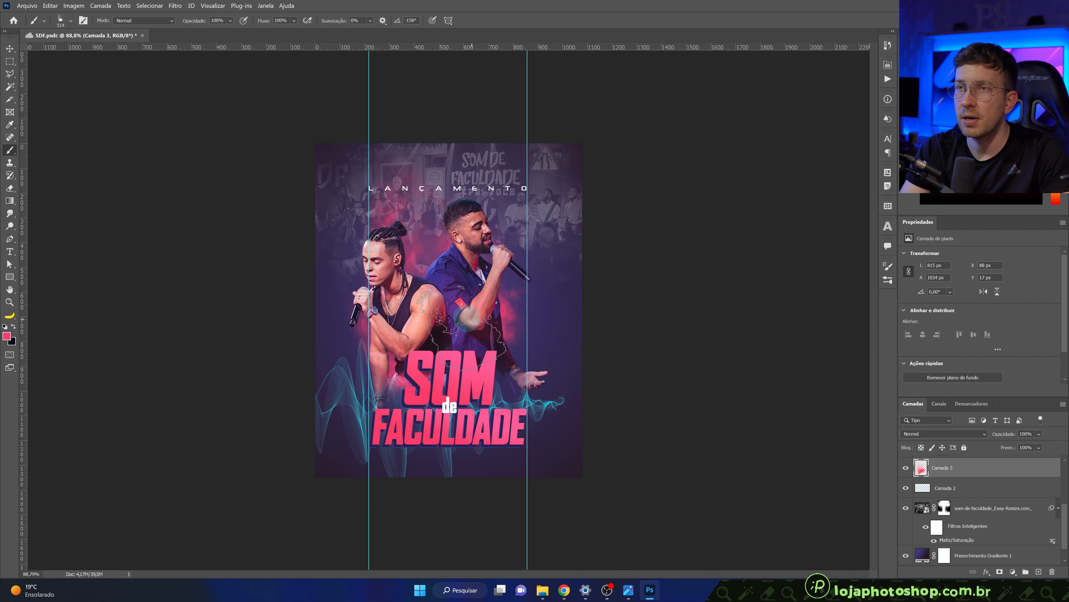
click(421, 353)
scroll(455, 346, down, 4)
scroll(451, 307, up, 7)
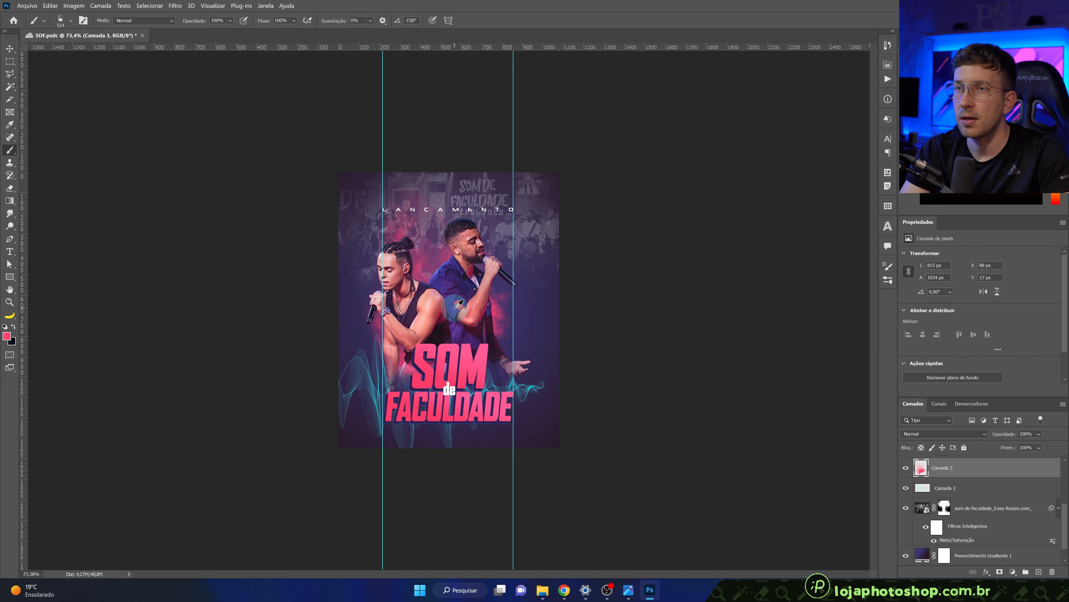
Clear the vertical guides from the artwork, deleting the right one and moving the left one outside the canvas.
key(v)
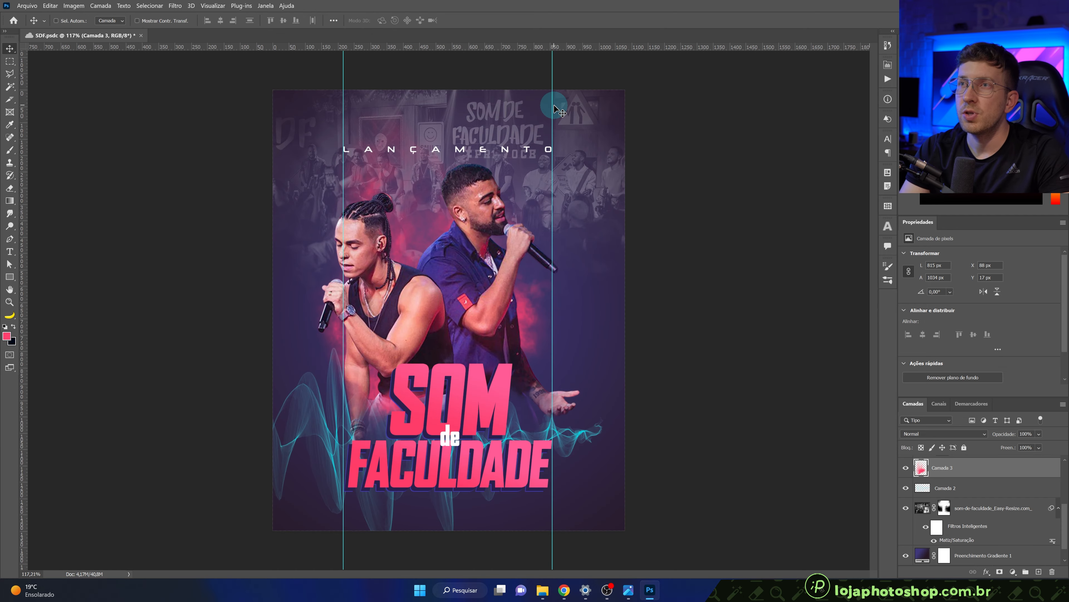
drag(554, 102, 23, 164)
drag(332, 112, 96, 126)
key(ctrl+1)
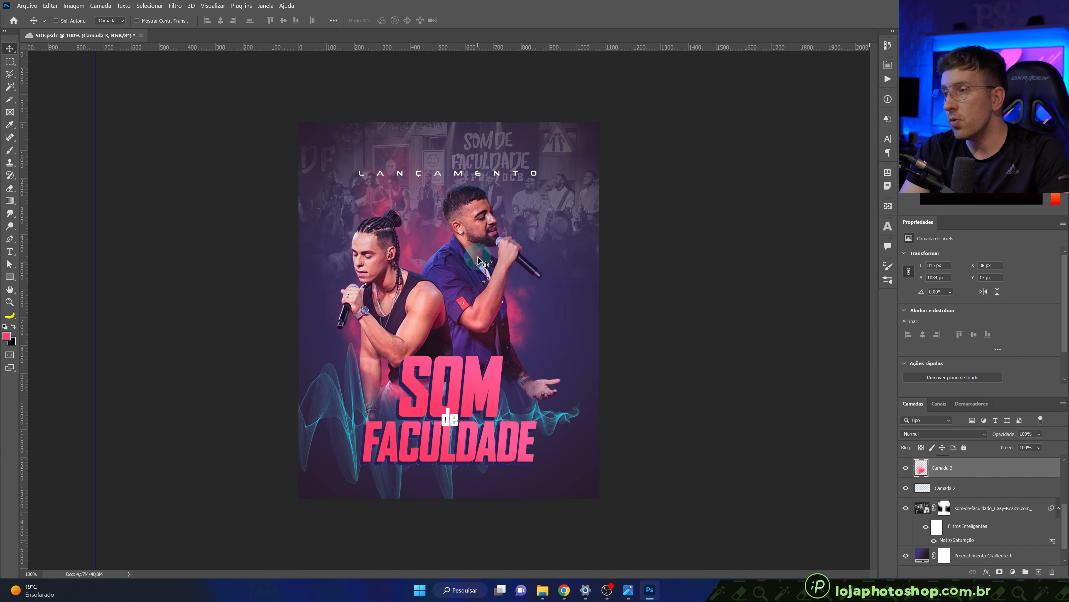
Convert the two singer layers in the Agrupar 1 group, Som de Faculdade and Camada 1, into a single smart object.
scroll(980, 506, up, 3)
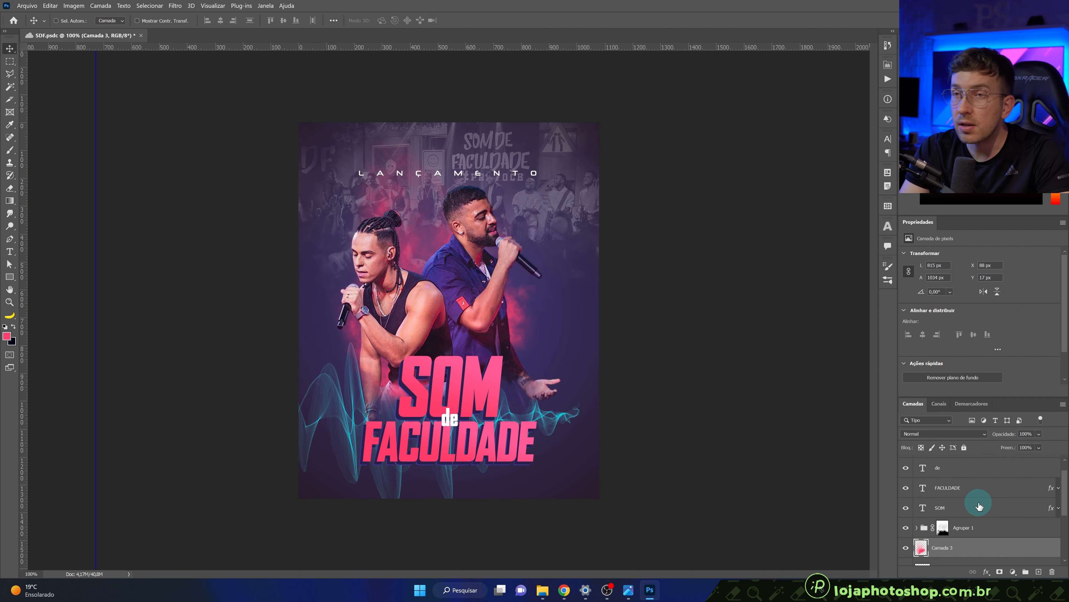
scroll(980, 505, up, 1)
scroll(979, 505, down, 6)
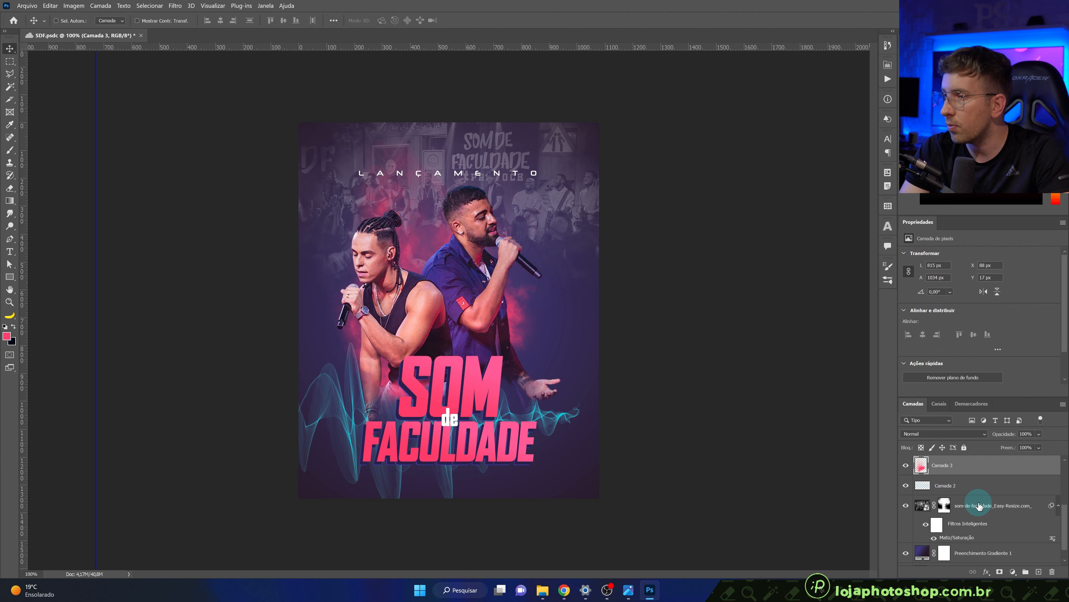
scroll(979, 505, up, 4)
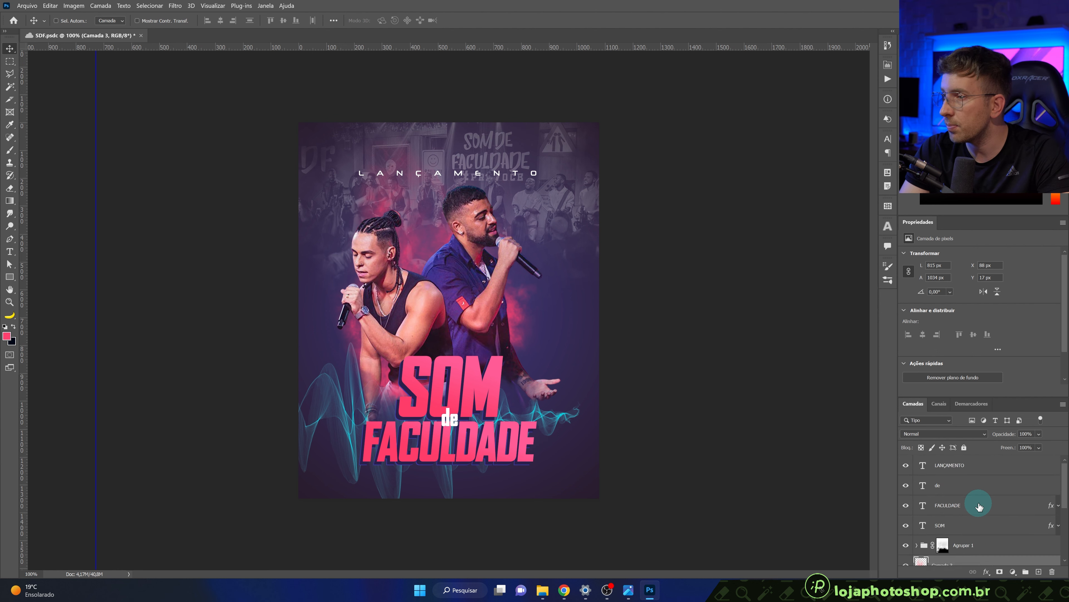
click(919, 505)
click(948, 525)
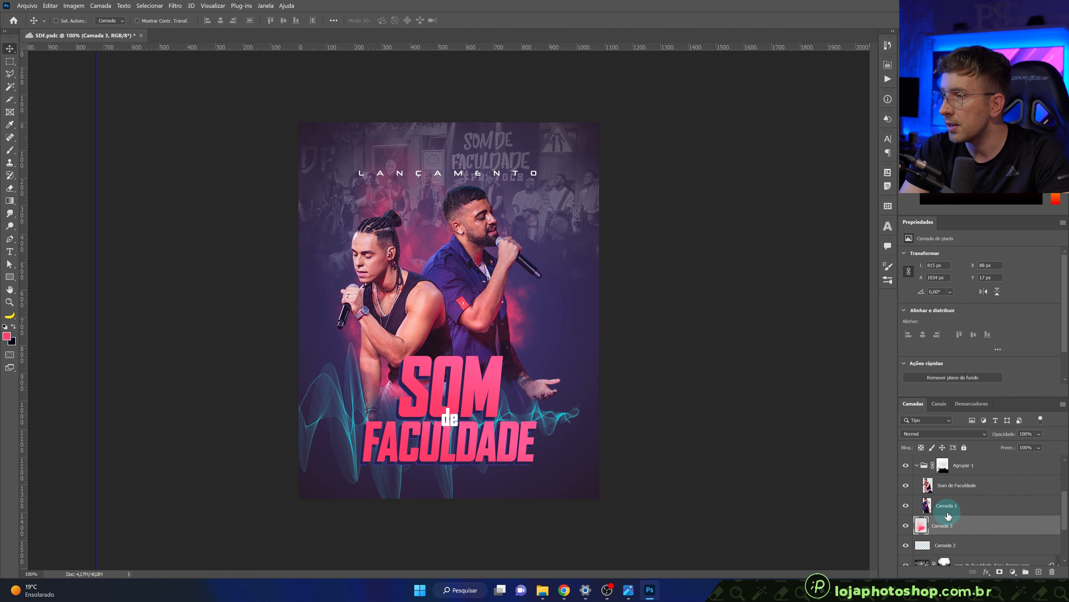
scroll(963, 506, down, 2)
shift+click(962, 505)
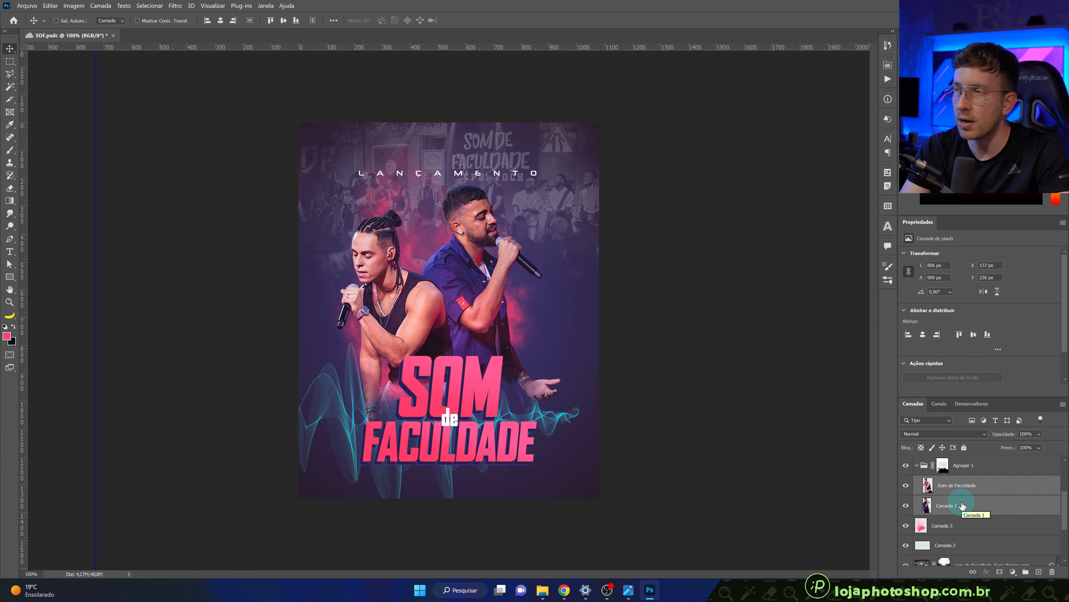
right_click(966, 501)
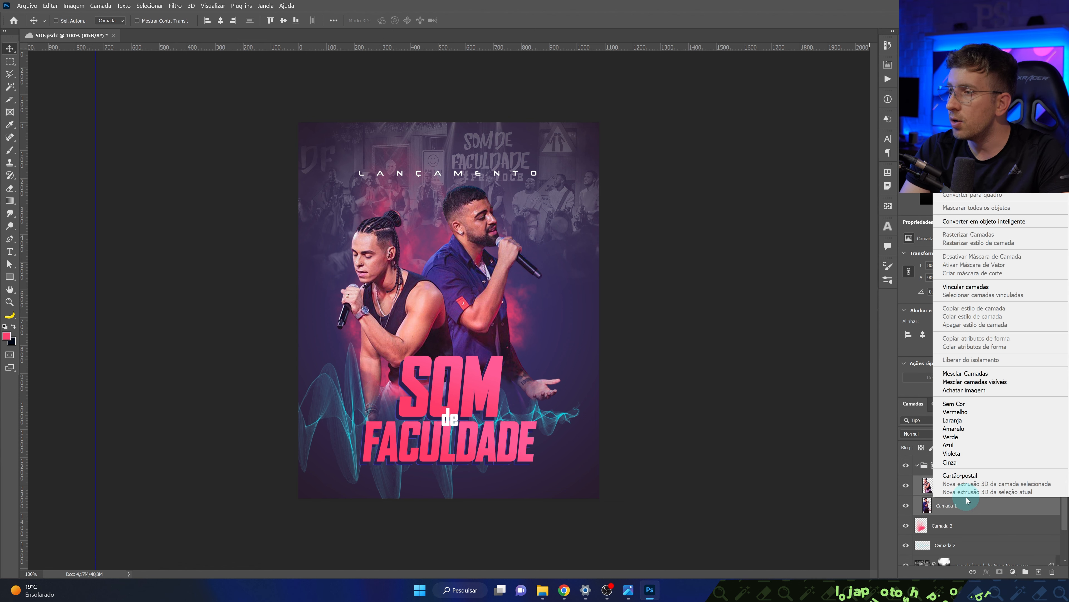
click(969, 505)
ctrl+click(973, 488)
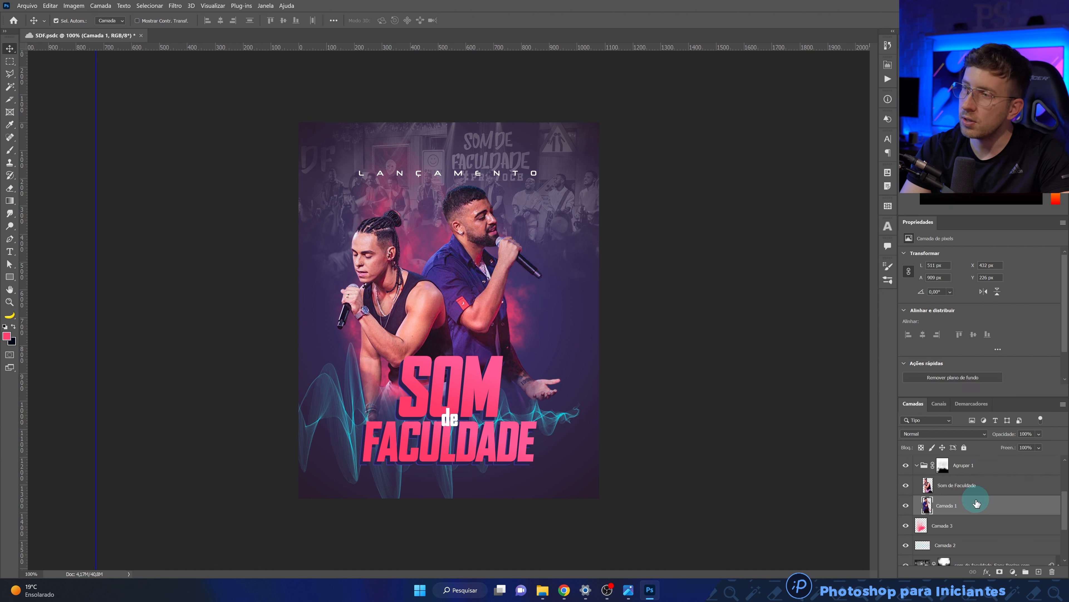
ctrl+click(976, 489)
right_click(978, 488)
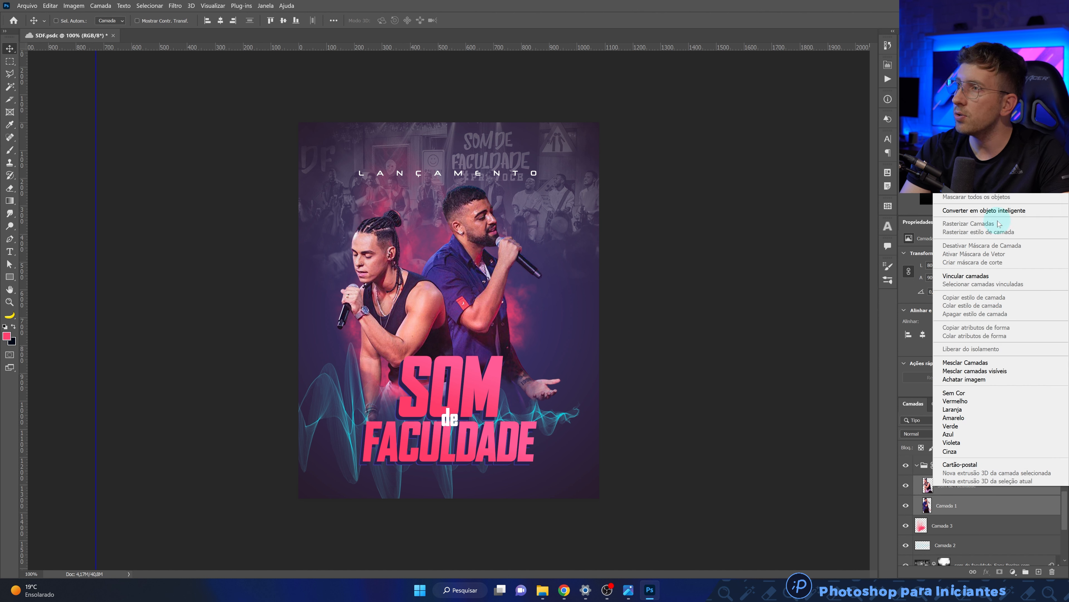
click(994, 210)
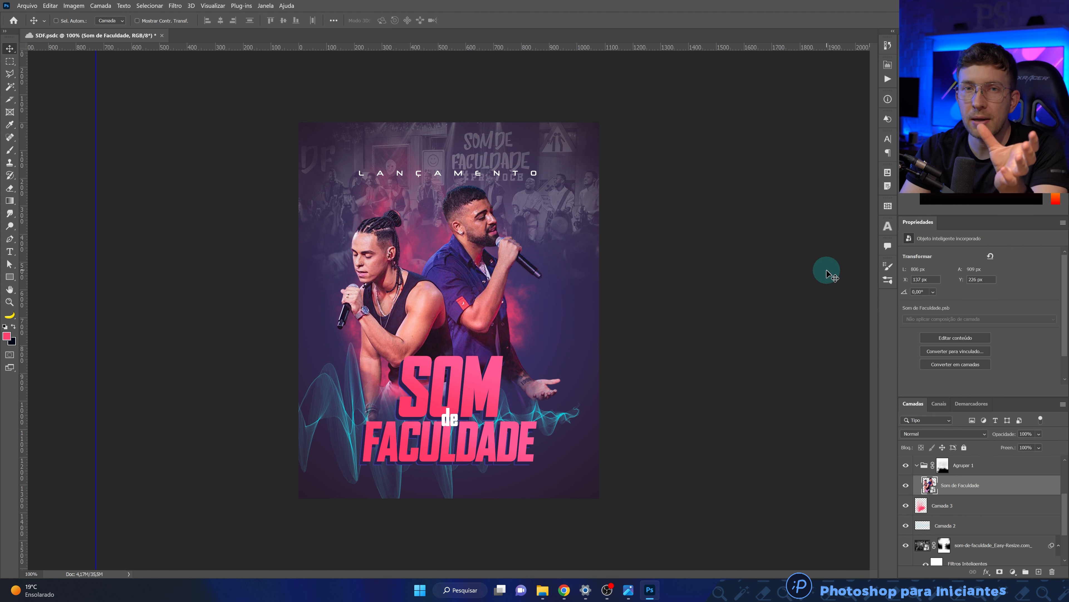
Start a Camera Raw filter on the singers' smart object and set Texture to -44 and Clarity to +27.
click(177, 6)
mouse_move(211, 118)
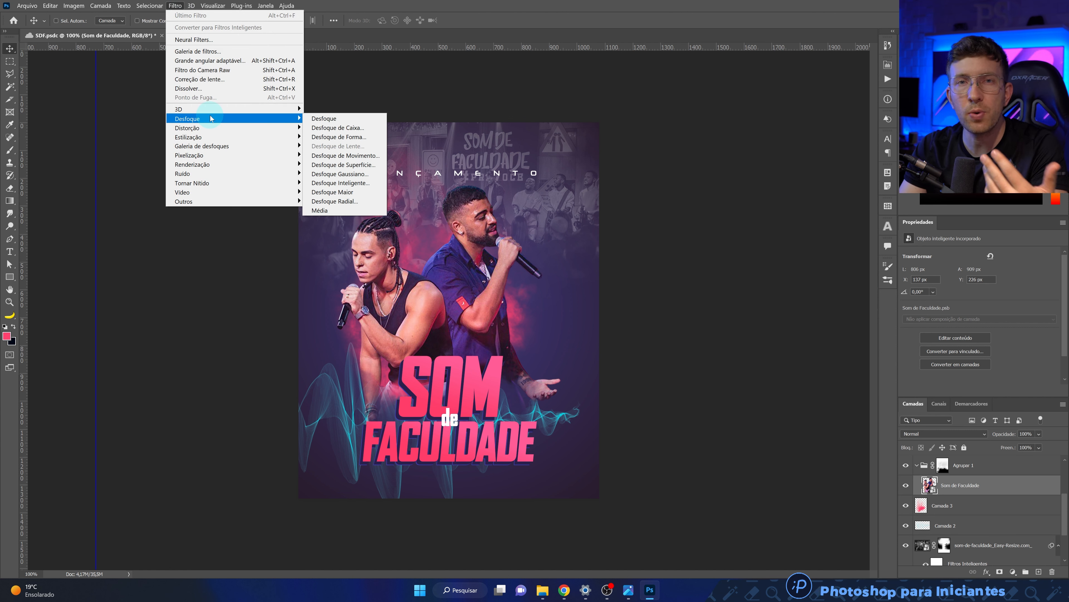
click(218, 72)
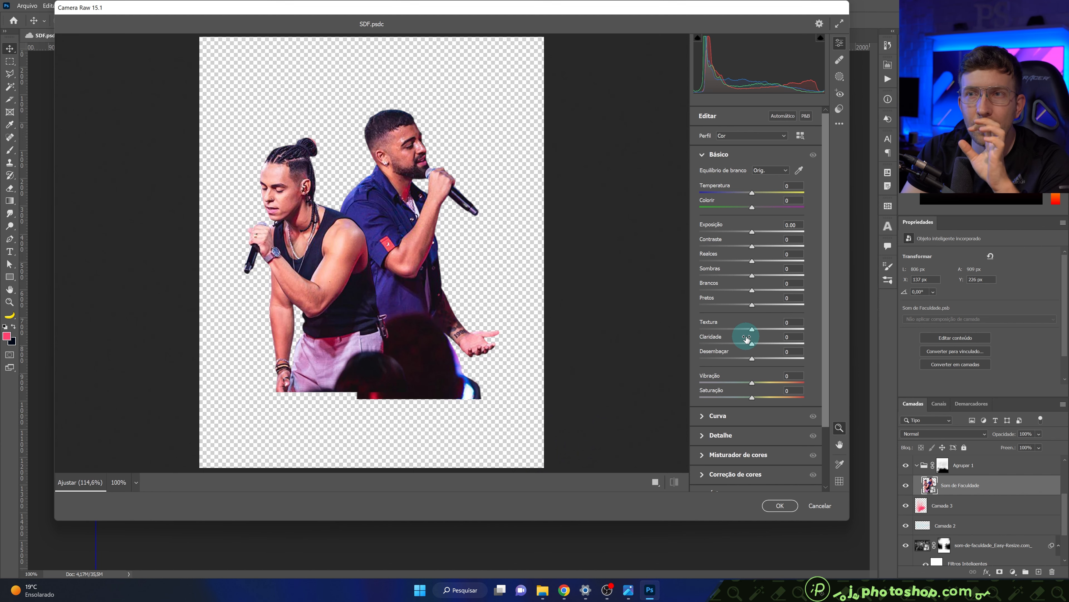
mouse_move(747, 338)
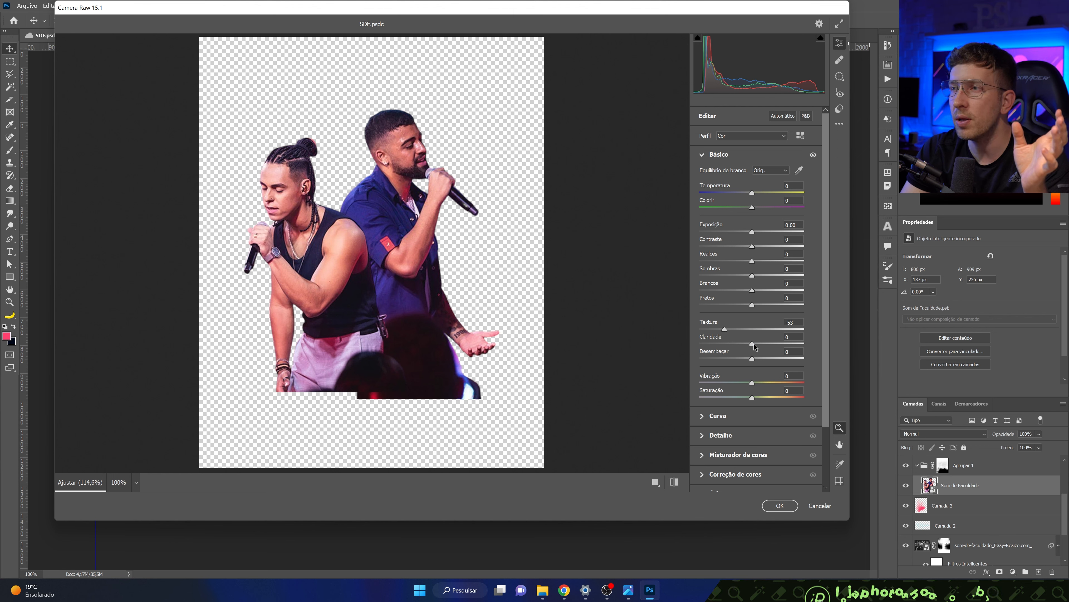
drag(771, 344, 718, 330)
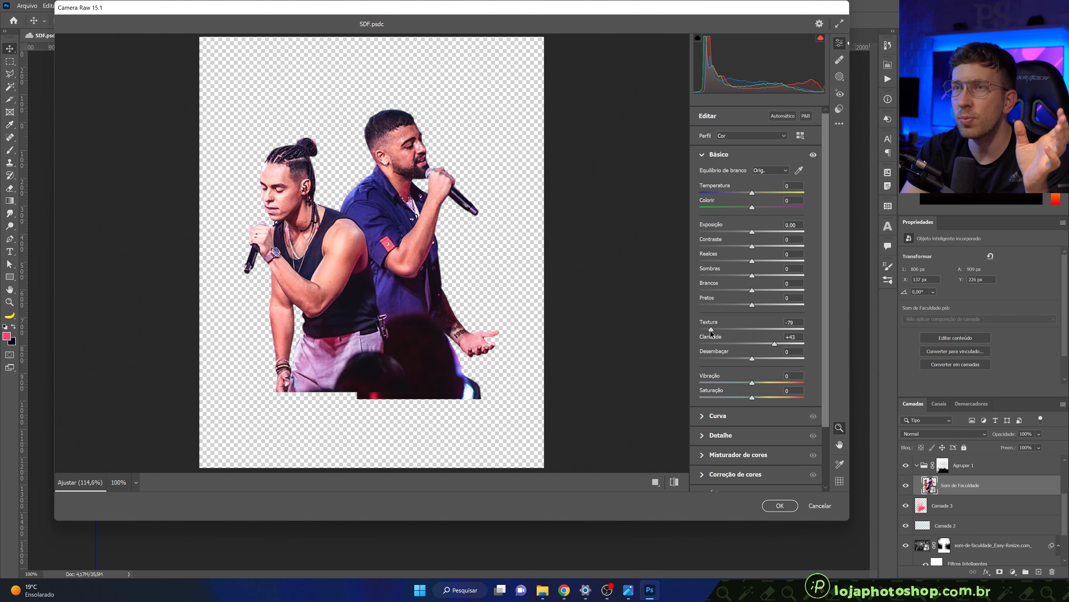
click(728, 330)
click(776, 344)
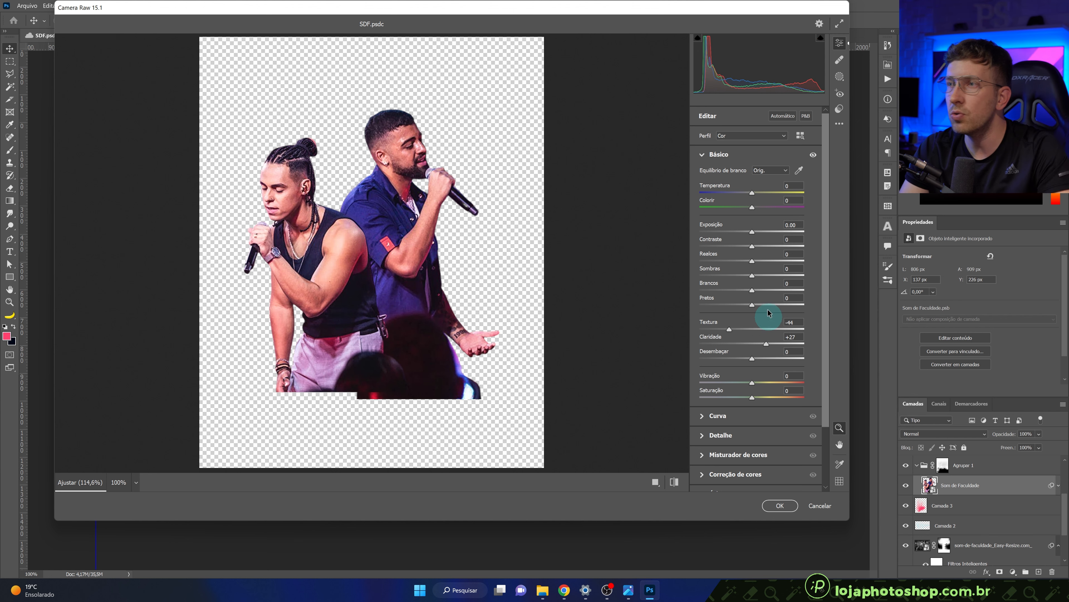
Set Highlights to -21, Shadows to +36 and Vibrance to +42, then apply the Camera Raw filter to the singers.
drag(753, 261, 742, 265)
click(742, 265)
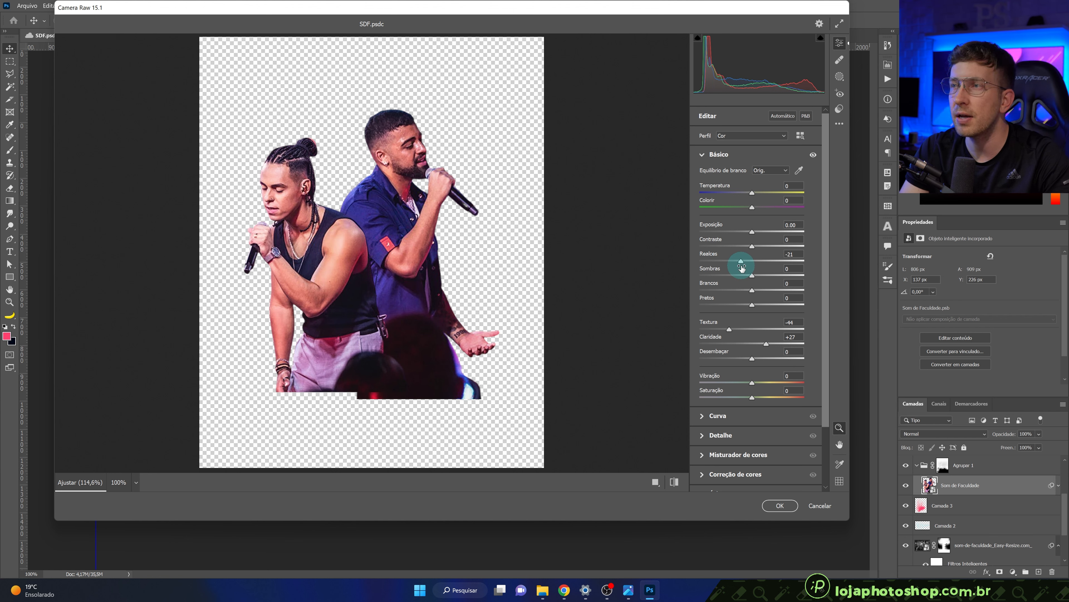
mouse_move(753, 277)
mouse_down()
mouse_move(775, 269)
mouse_move(762, 267)
mouse_up()
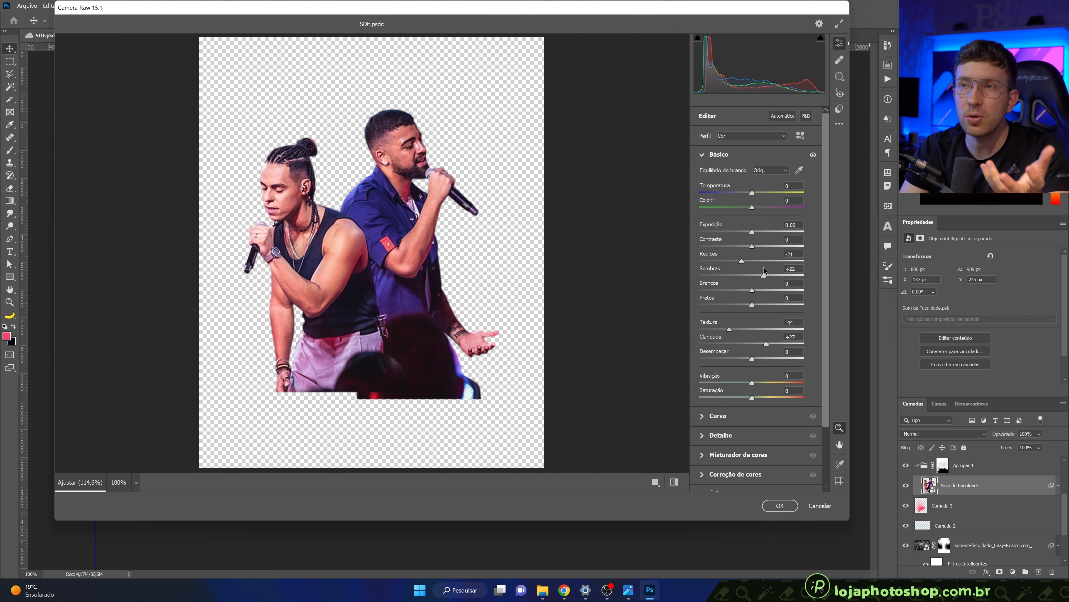
drag(752, 382, 754, 383)
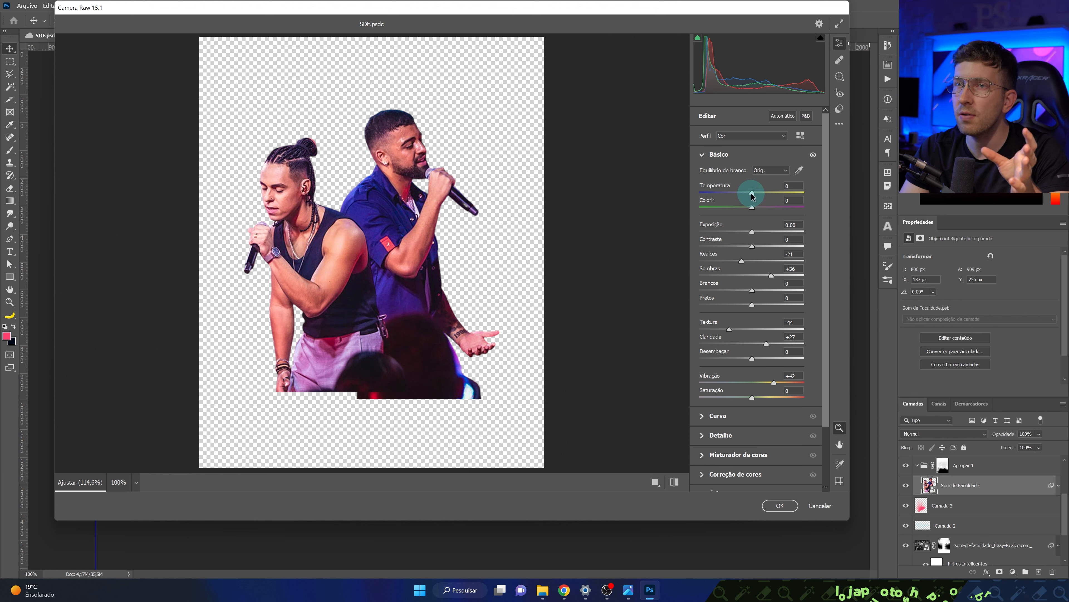
drag(752, 196, 752, 197)
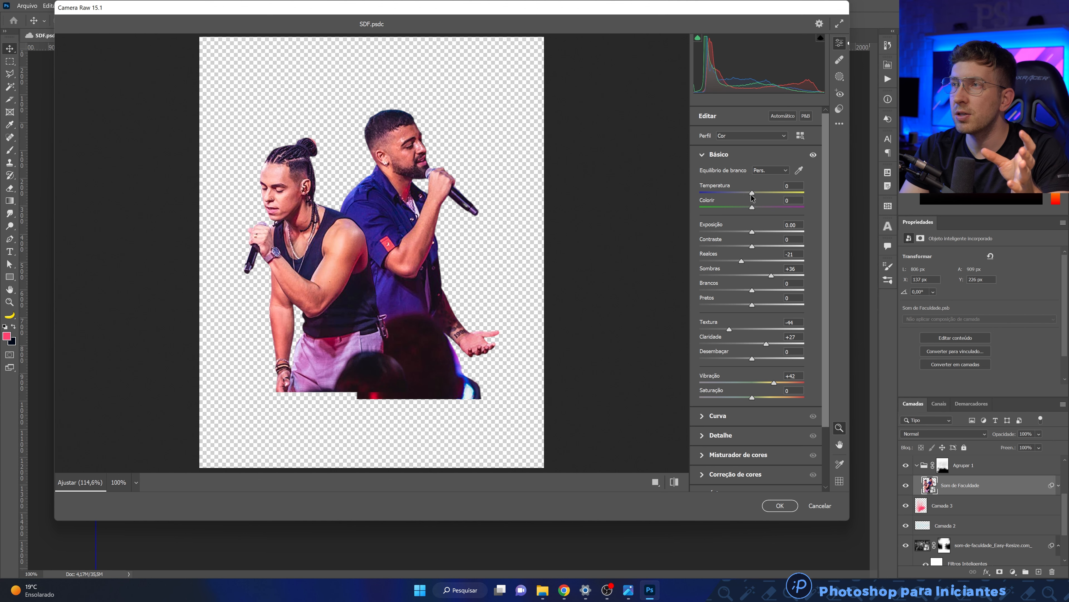
click(788, 508)
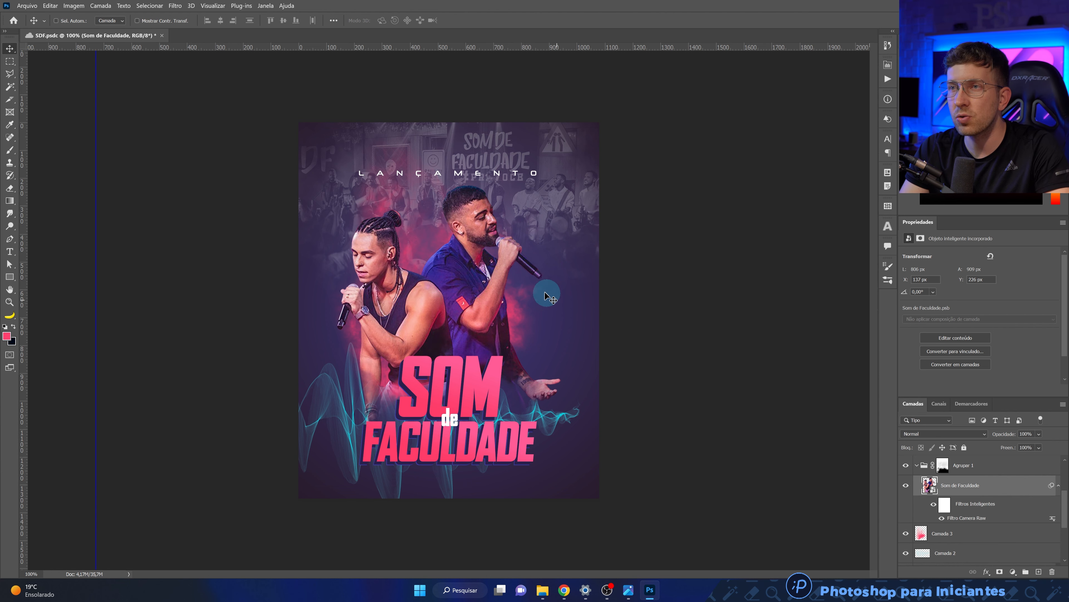
key(ctrl+plus)
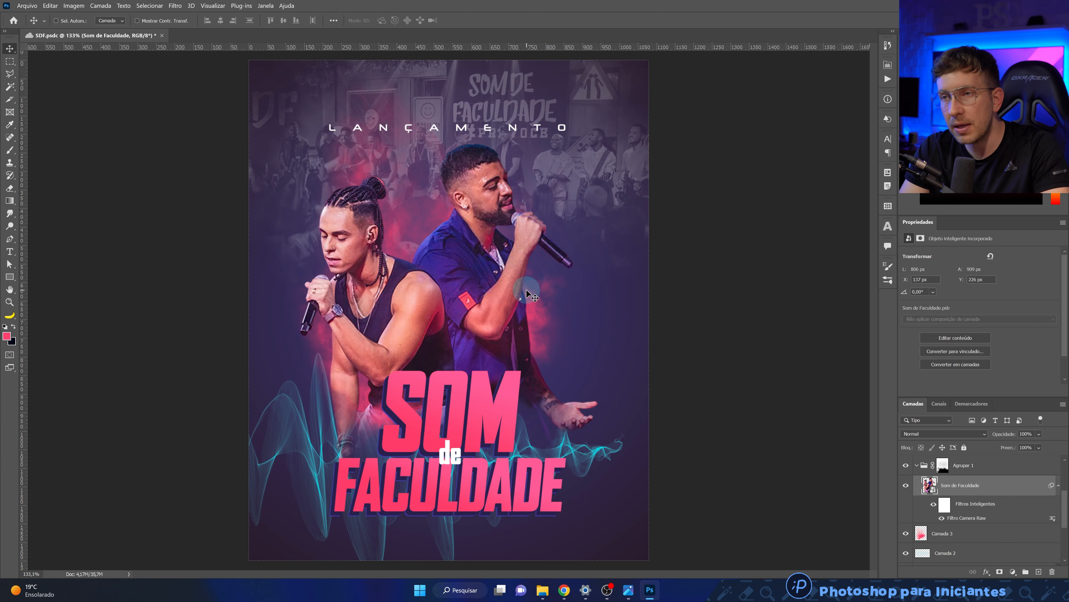
key(ctrl+minus)
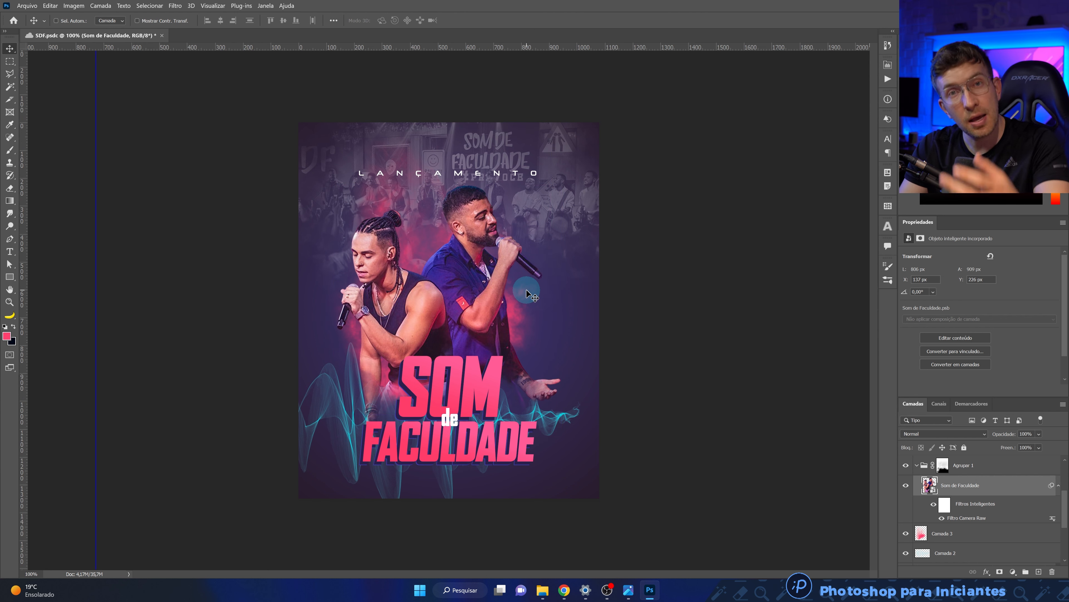